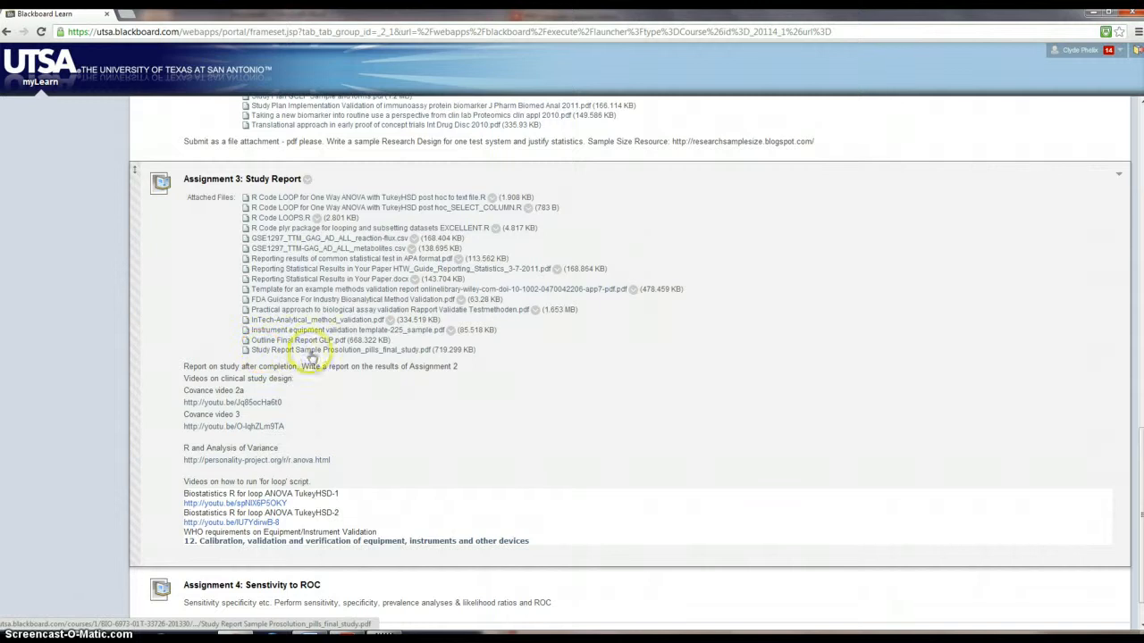
# Step: Open the attached Study Report Sample Prosolution_pills_final_study.pdf from Assignment 3 in PDF Complete and make its window taller
pyautogui.click(341, 353)
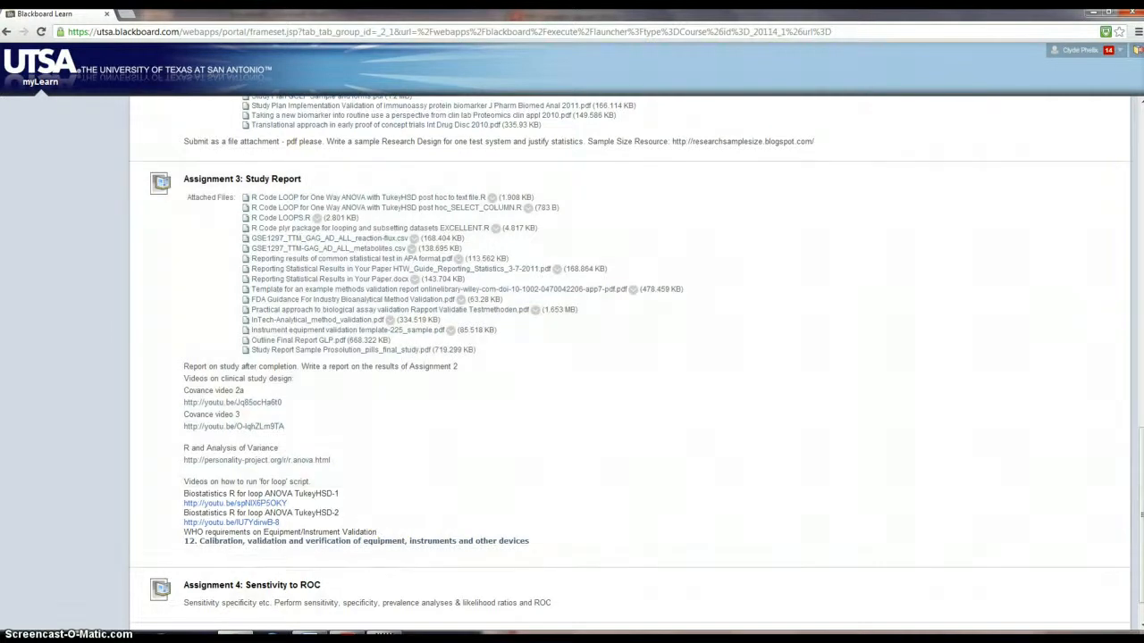
pyautogui.moveTo(308, 637)
pyautogui.click(347, 636)
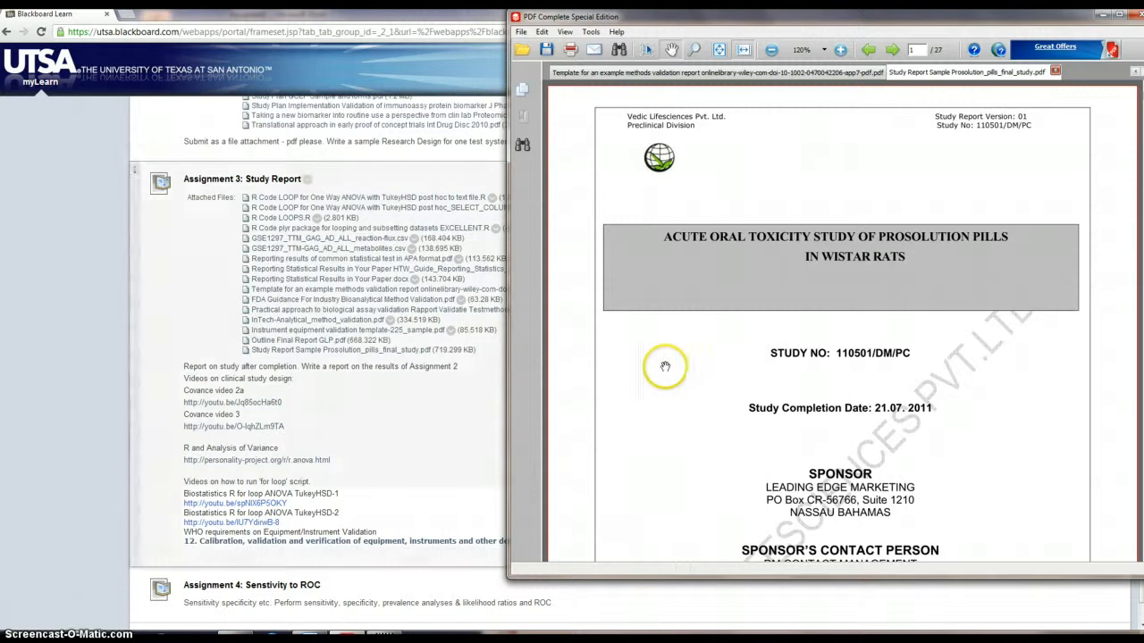
pyautogui.moveTo(911, 578); pyautogui.dragTo(910, 617)
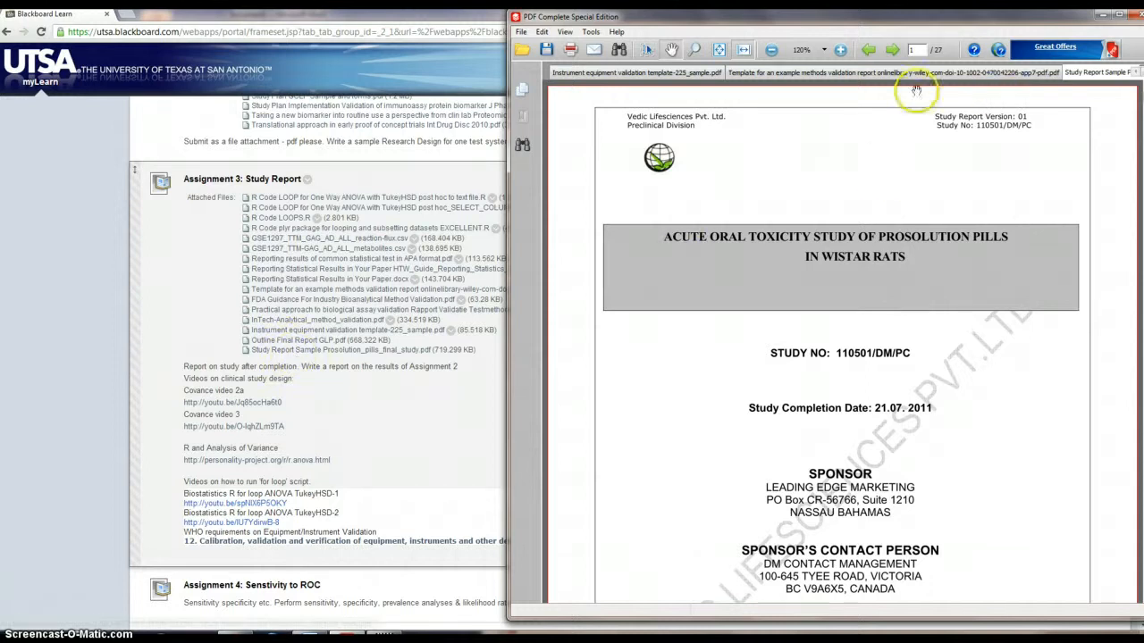
# Step: View the example methods validation report template and the program index of the instrument equipment validation template
pyautogui.click(863, 79)
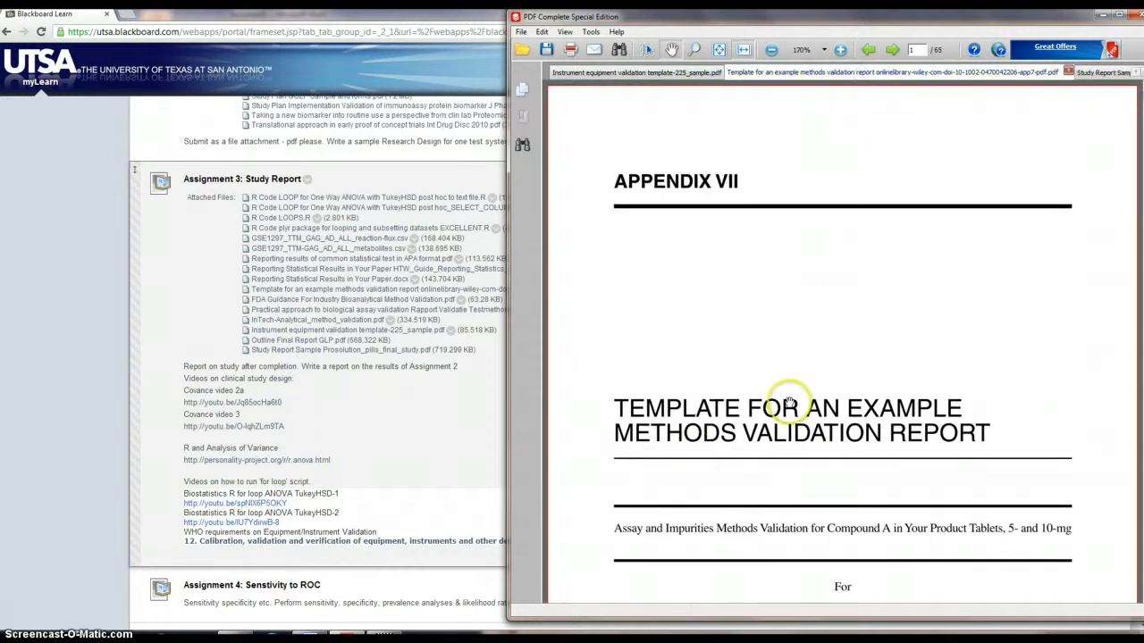
pyautogui.click(617, 72)
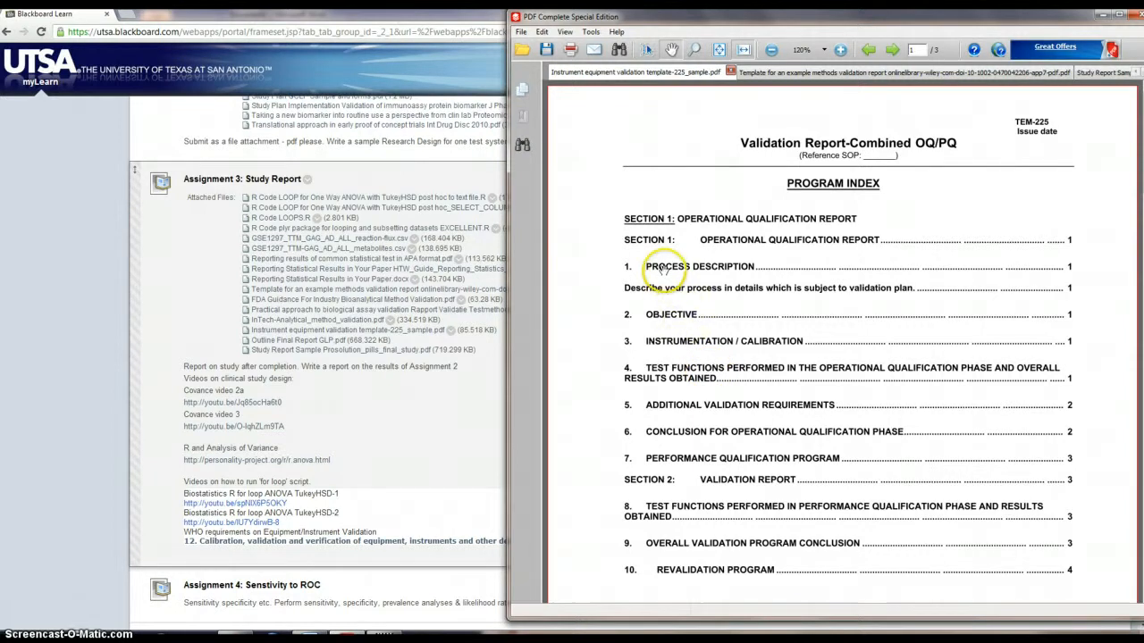
pyautogui.click(648, 50)
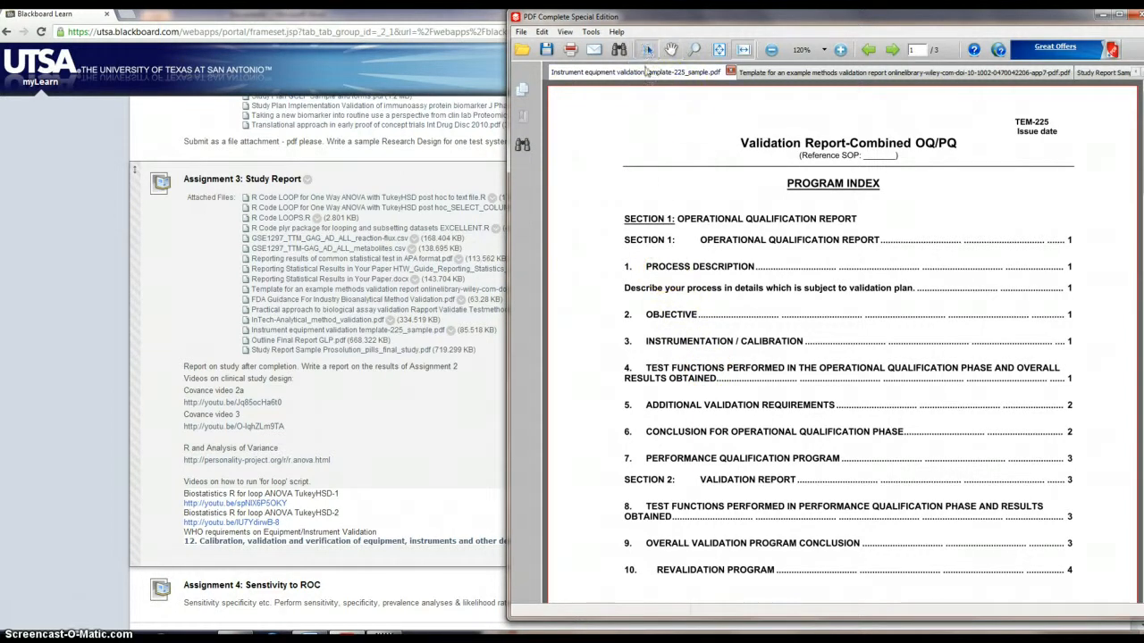
# Step: Select the word Introduction in the table of contents of the example methods validation report template
pyautogui.click(812, 73)
pyautogui.scroll(-3, 777, 442)
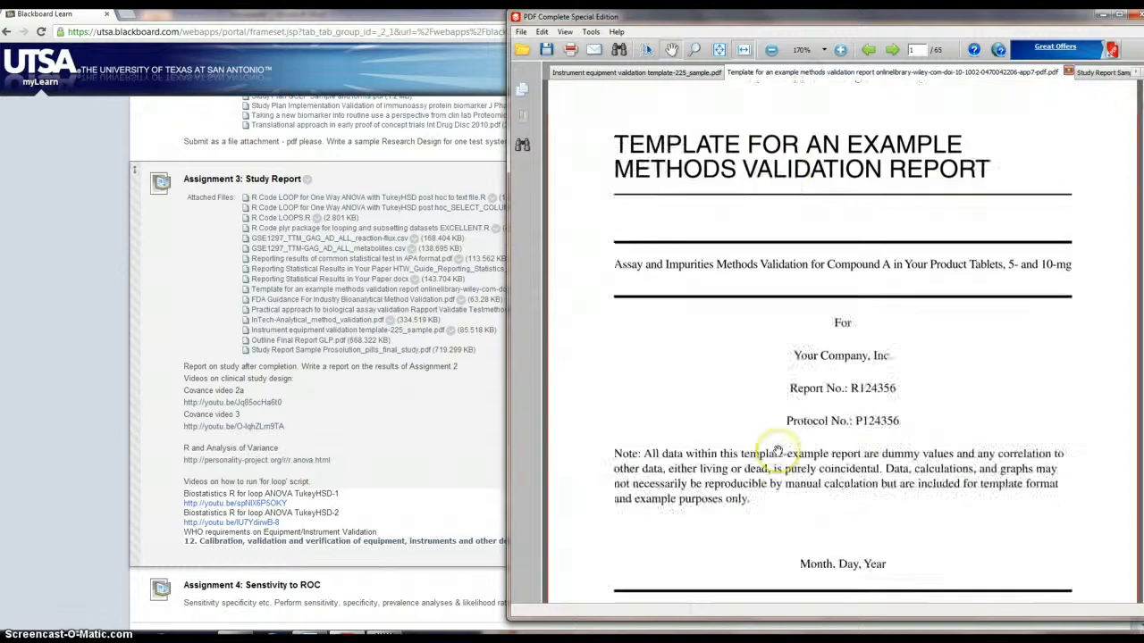
pyautogui.keyDown('ctrl'); pyautogui.scroll(3, 777, 447); pyautogui.keyUp('ctrl')
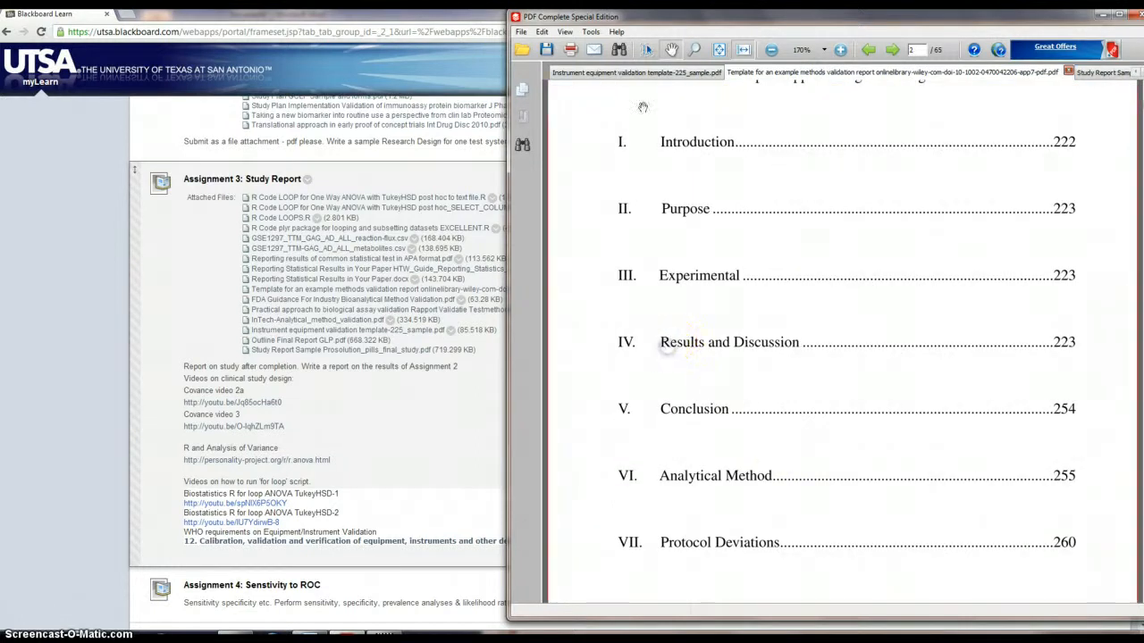
pyautogui.click(647, 51)
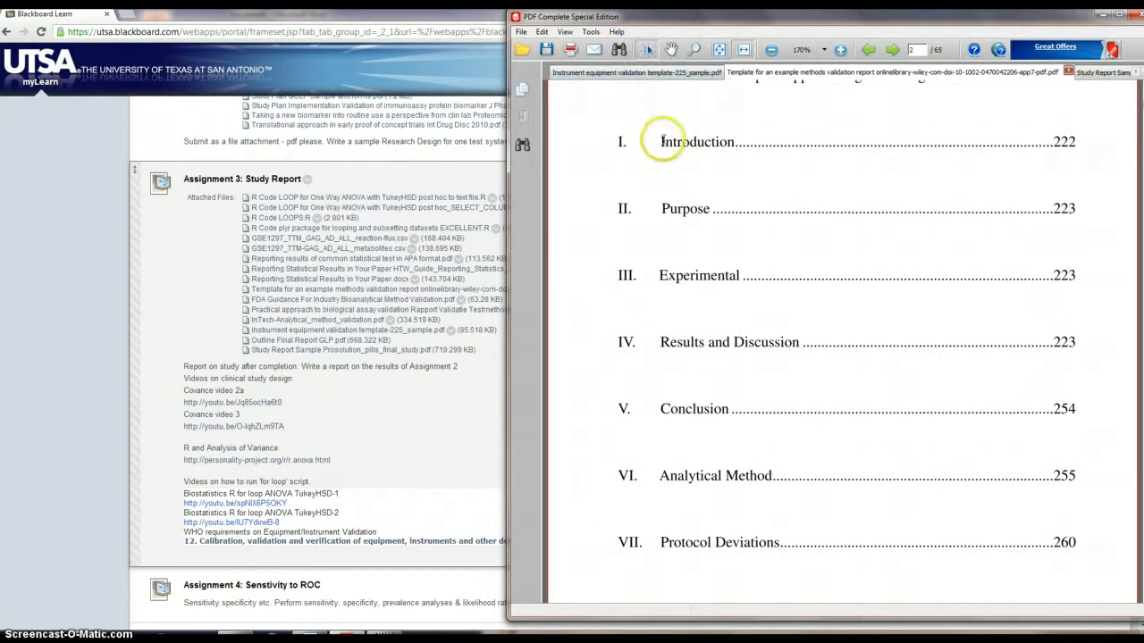
pyautogui.moveTo(659, 142); pyautogui.dragTo(736, 142)
pyautogui.click(719, 143)
pyautogui.click(661, 143)
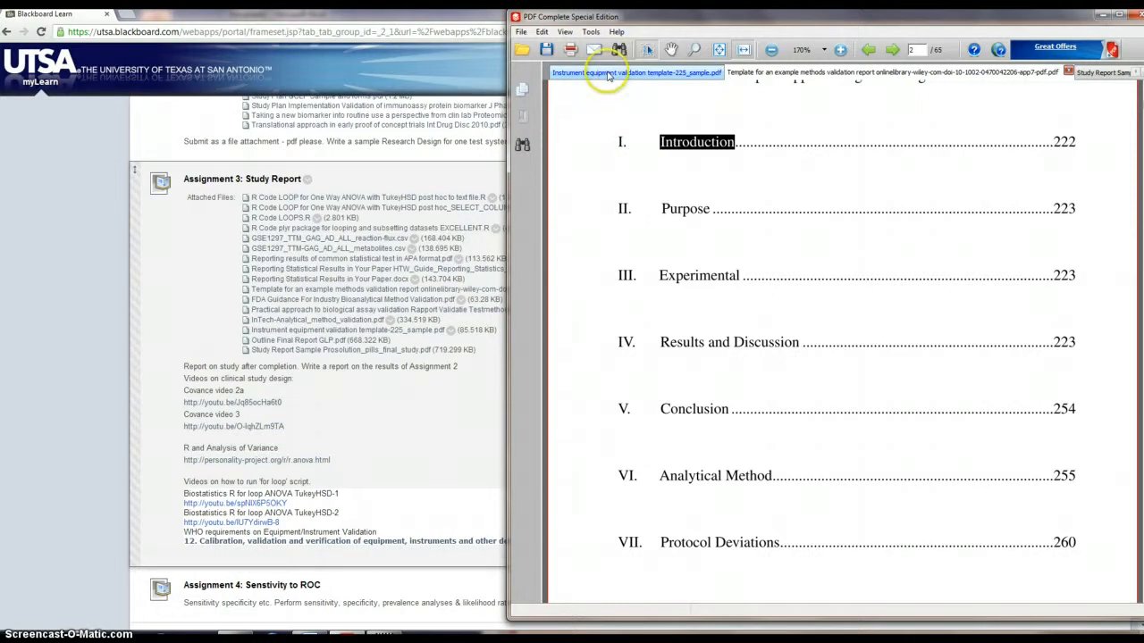
# Step: Recheck the instrument equipment validation template, then arrange the methods validation template beside the blank Word document by narrowing the PDF window
pyautogui.click(608, 76)
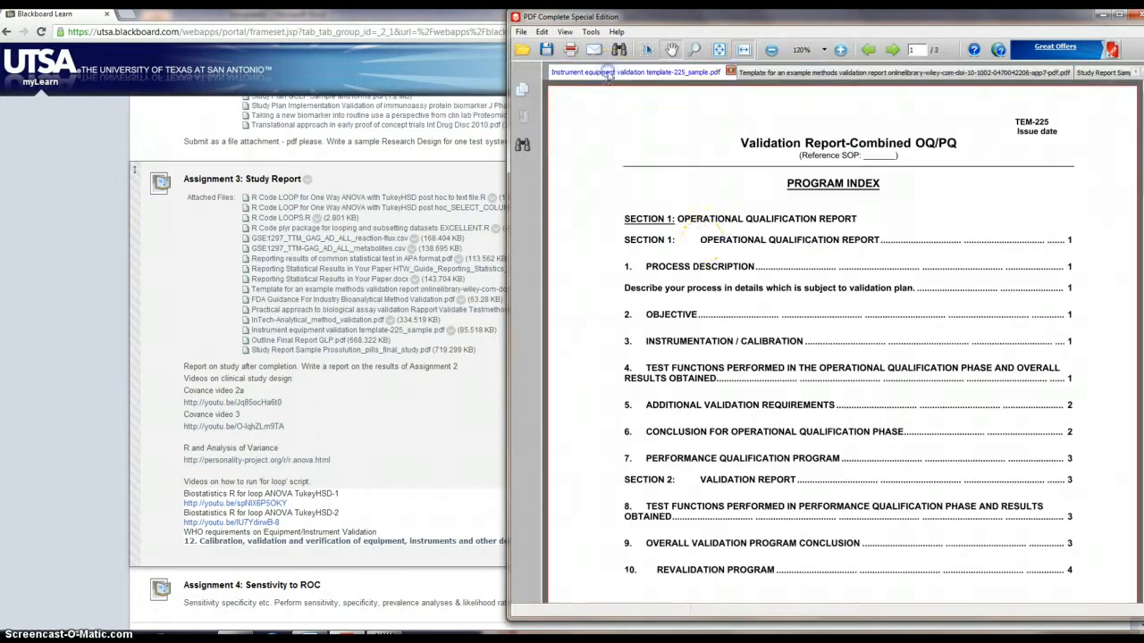
pyautogui.click(817, 74)
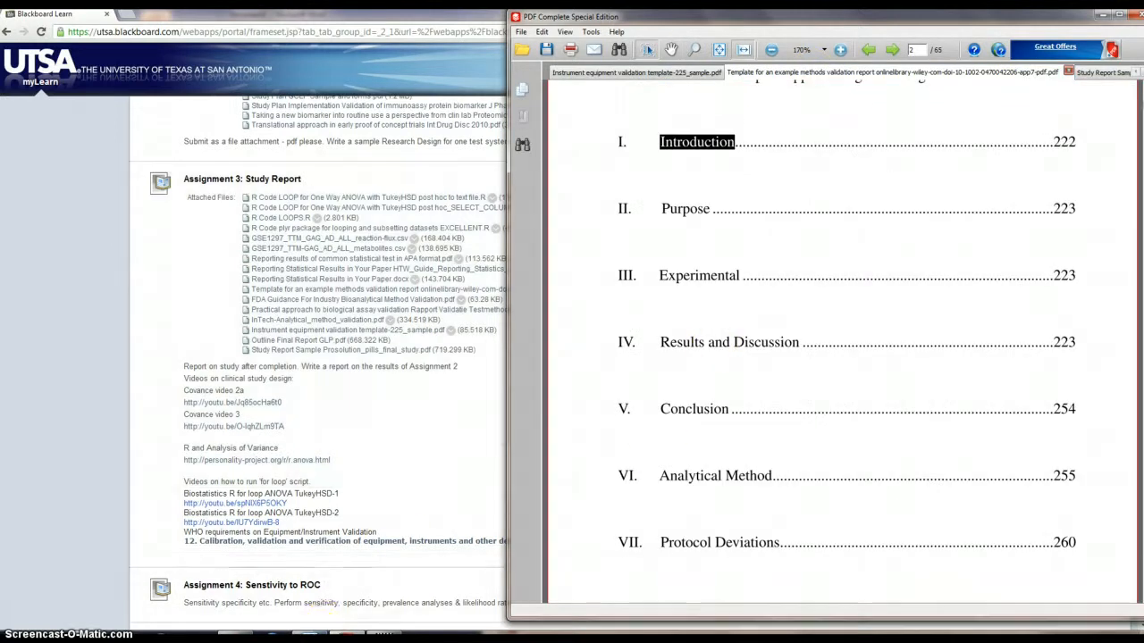
pyautogui.click(308, 636)
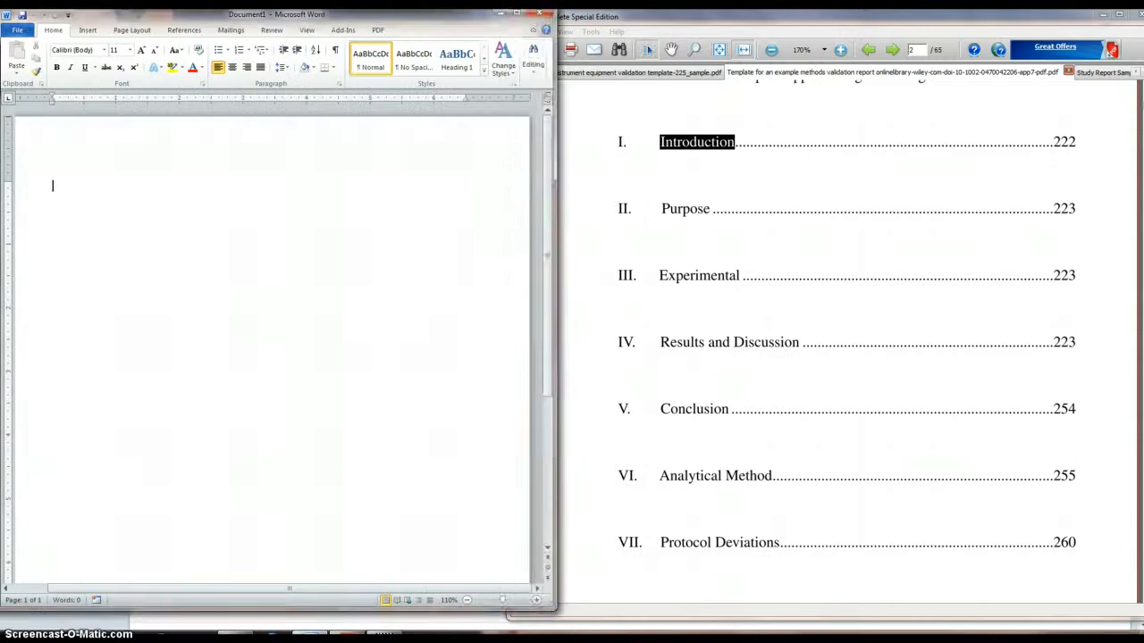
pyautogui.click(562, 446)
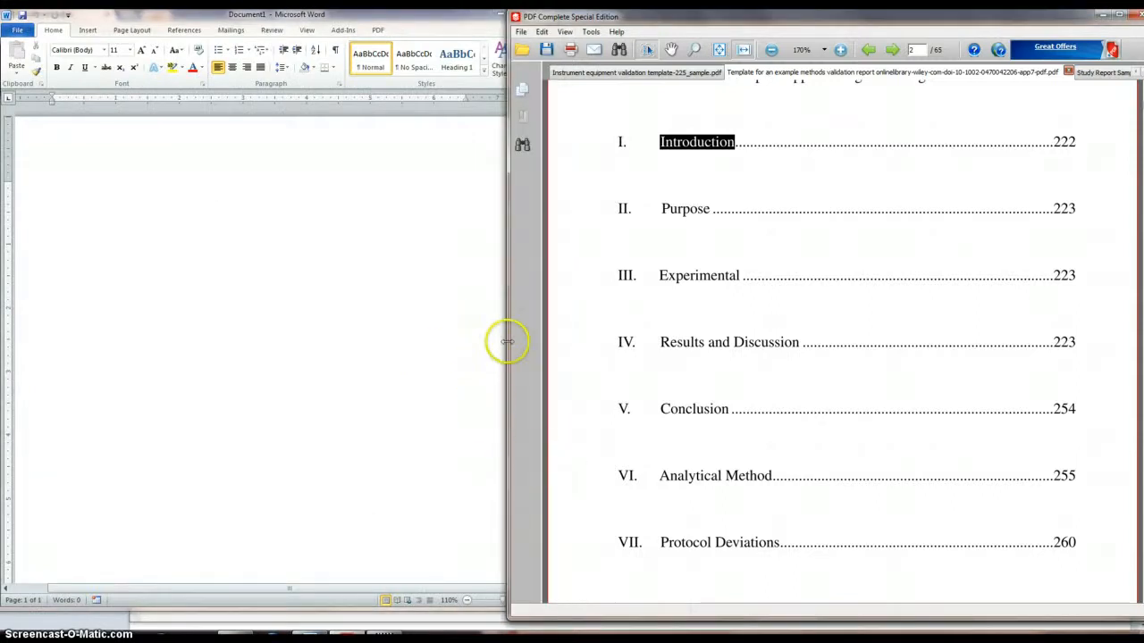
pyautogui.moveTo(509, 341); pyautogui.dragTo(567, 345)
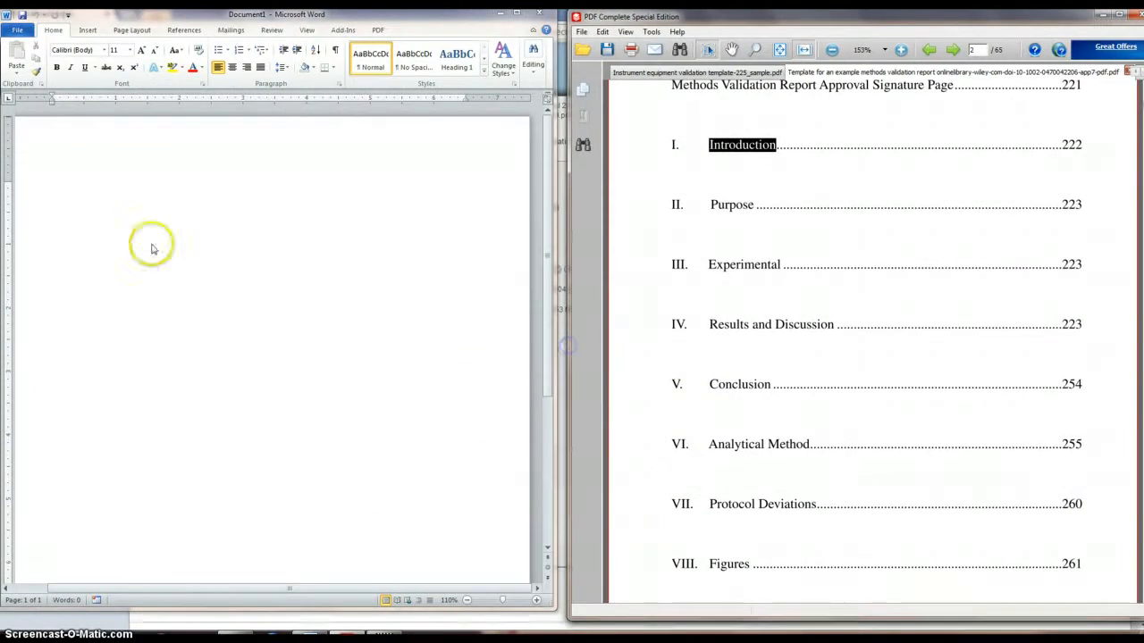
# Step: Fill the blank Word document with empty paragraphs until it is four pages long
pyautogui.click(55, 165)
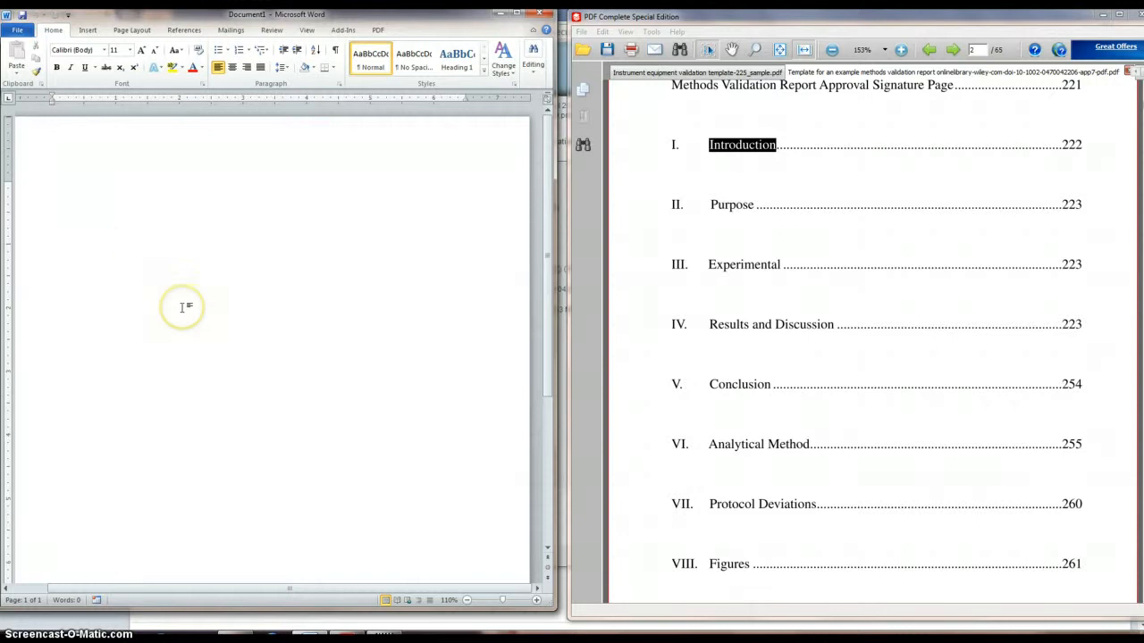
pyautogui.press('Return')
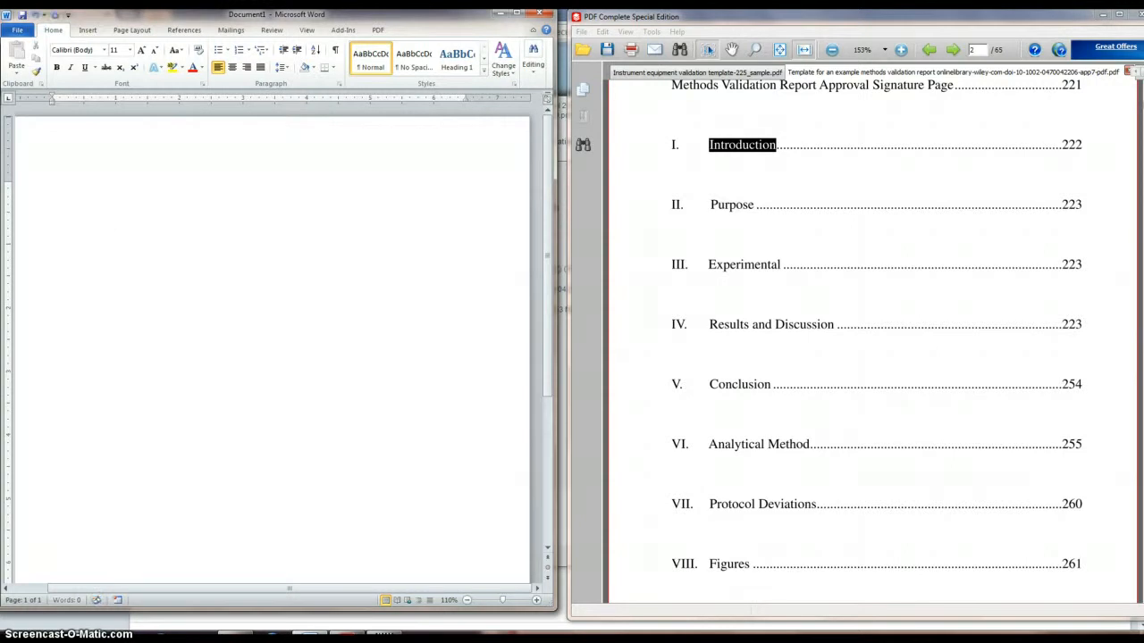
pyautogui.press('Return')
pyautogui.press('Return')
pyautogui.press('Return')
pyautogui.press('Return')
pyautogui.press('Return')
pyautogui.press('Return')
pyautogui.press('Return')
pyautogui.press('Return')
pyautogui.press('Return')
pyautogui.press('Return')
pyautogui.press('Return')
pyautogui.press('Return')
pyautogui.press('Return')
pyautogui.press('Return')
pyautogui.press('Return')
pyautogui.press('Return')
pyautogui.press('Return')
pyautogui.press('Return')
pyautogui.press('Return')
pyautogui.press('Return')
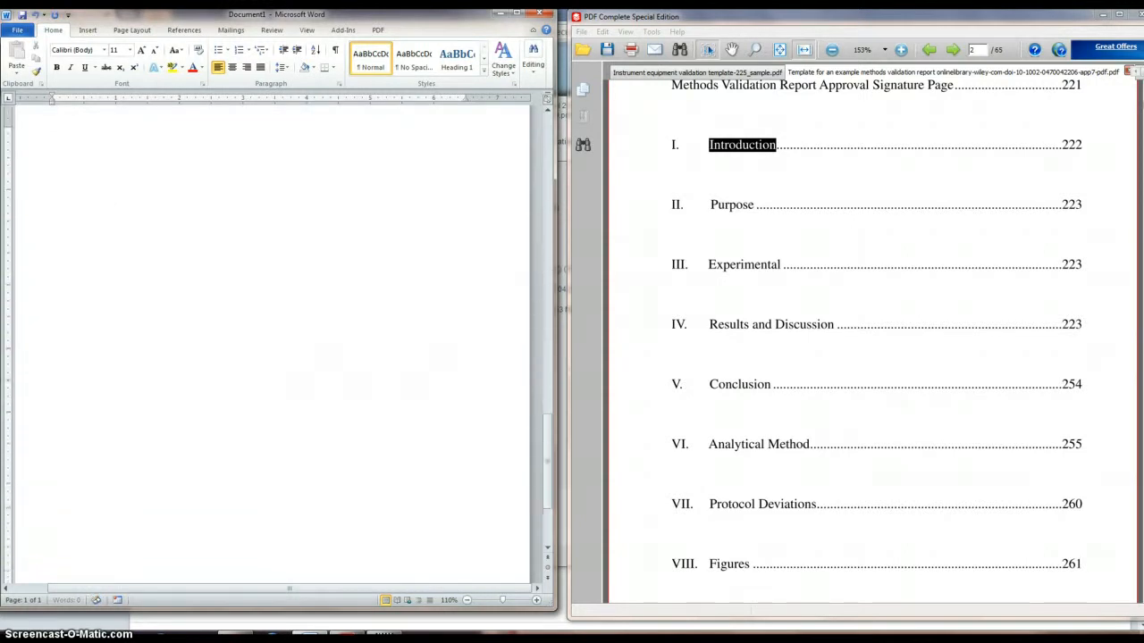
pyautogui.press('Return')
pyautogui.press('Return')
pyautogui.press('Return')
pyautogui.press('Return')
pyautogui.press('Return')
pyautogui.press('Return')
pyautogui.press('Return')
pyautogui.press('Return')
pyautogui.press('Return')
pyautogui.press('Return')
pyautogui.press('Return')
pyautogui.press('Return')
pyautogui.press('Return')
pyautogui.press('Return')
pyautogui.press('Return')
pyautogui.press('Return')
pyautogui.press('Return')
pyautogui.press('Return')
pyautogui.press('Return')
pyautogui.press('Return')
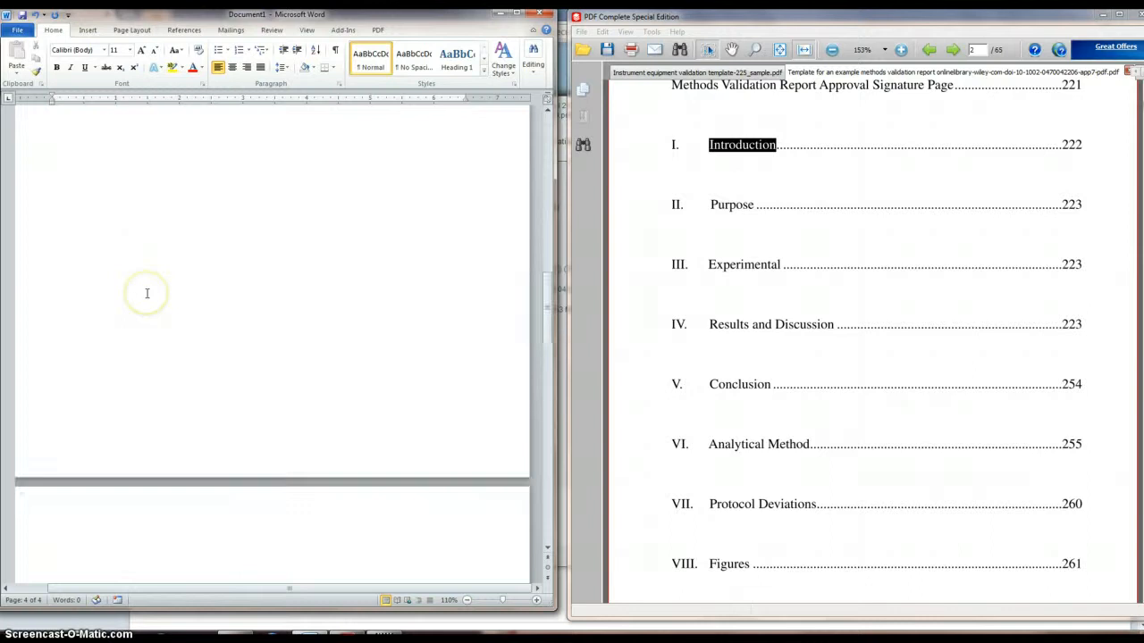
# Step: Insert a page break at the very beginning of the document
pyautogui.scroll(10, 147, 293)
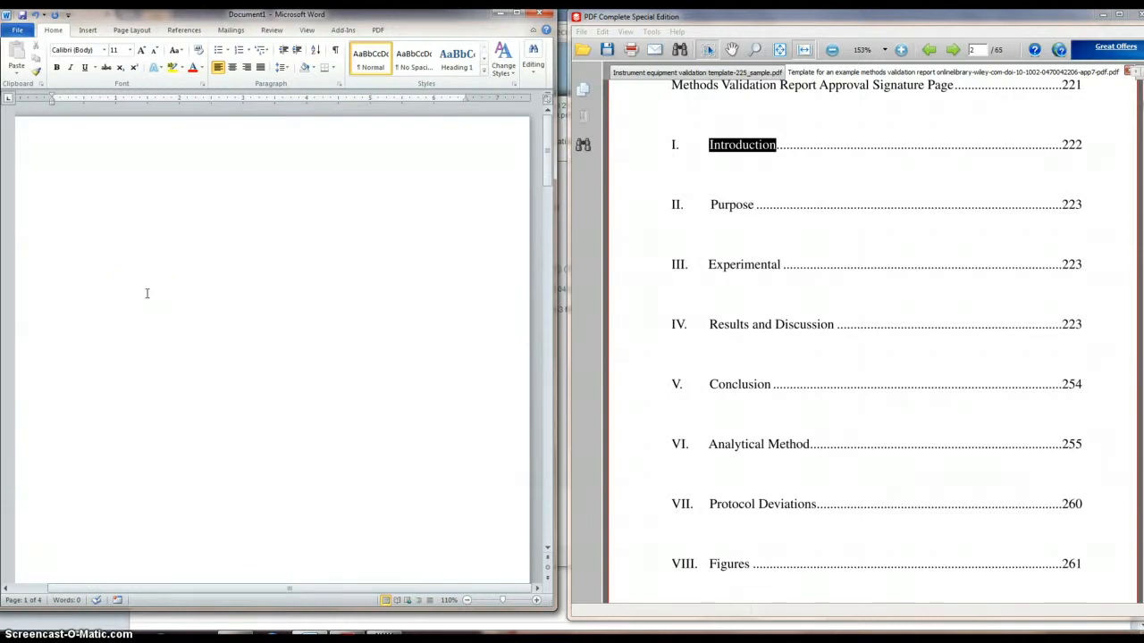
pyautogui.click(63, 173)
pyautogui.click(134, 217)
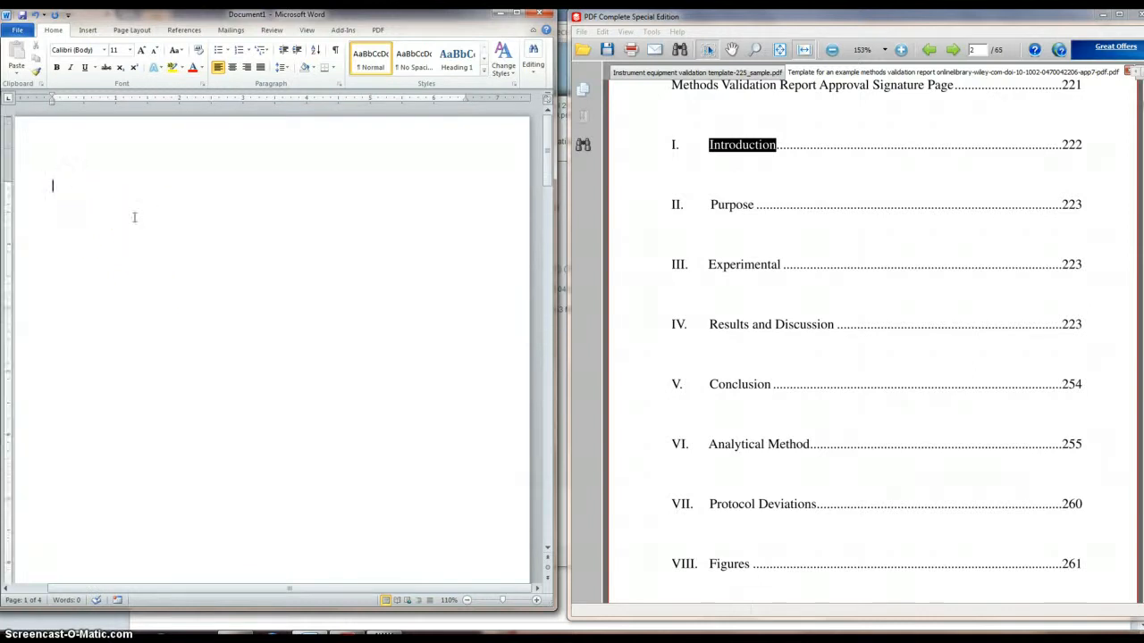
pyautogui.hotkey('ctrl', 'Return')
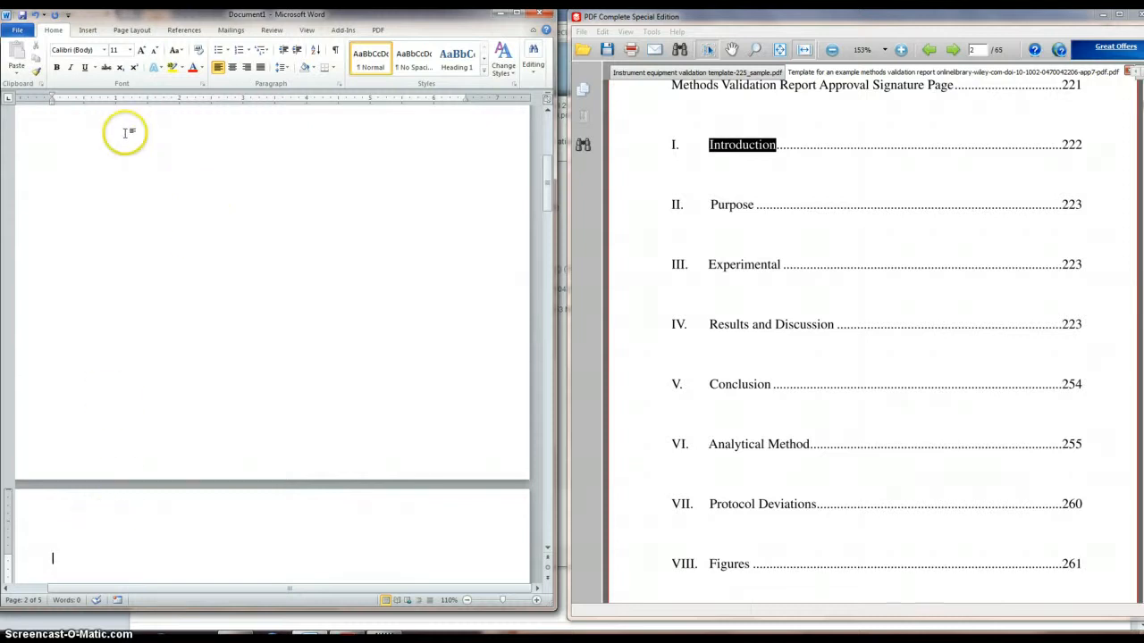
# Step: Insert an Automatic Table 2 table of contents at the start of page 2 and dismiss the message about heading styles
pyautogui.click(89, 30)
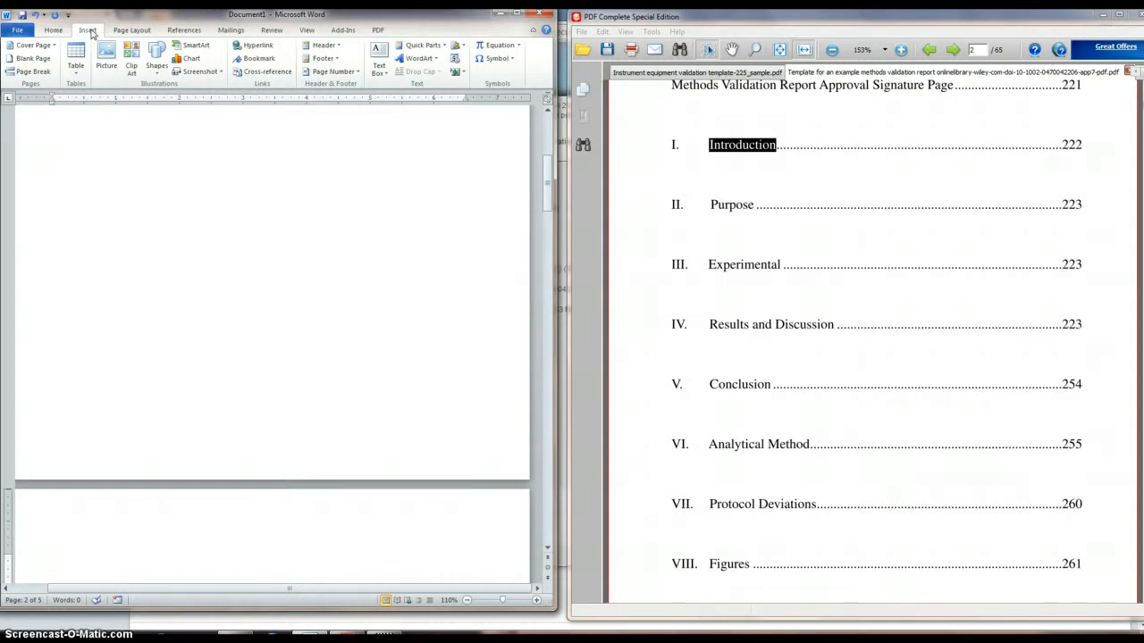
pyautogui.click(184, 33)
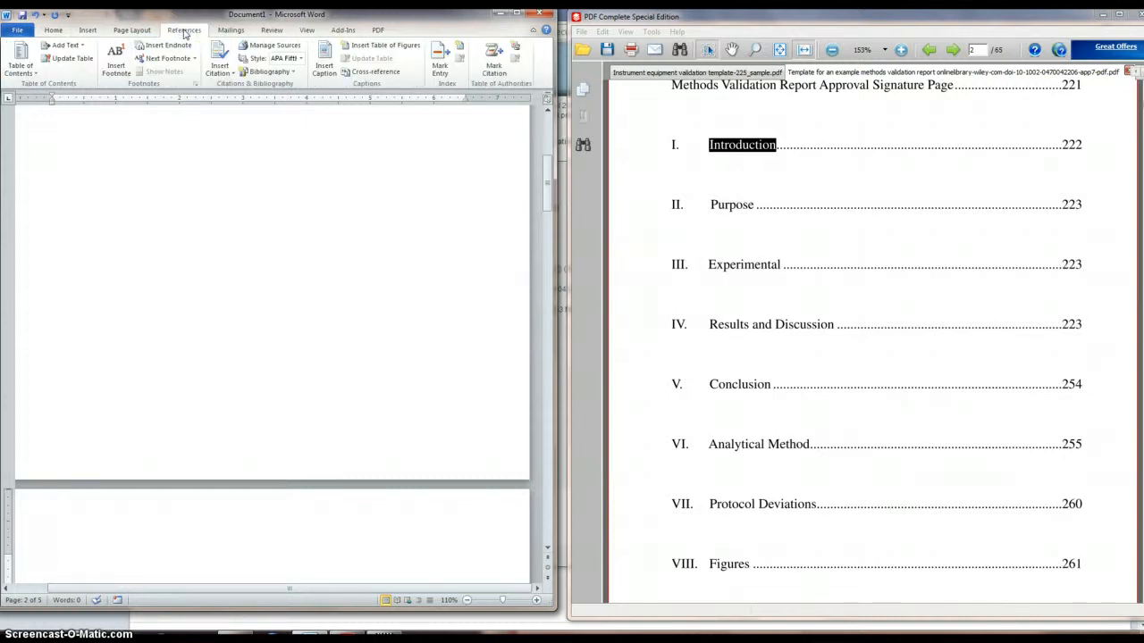
pyautogui.click(34, 72)
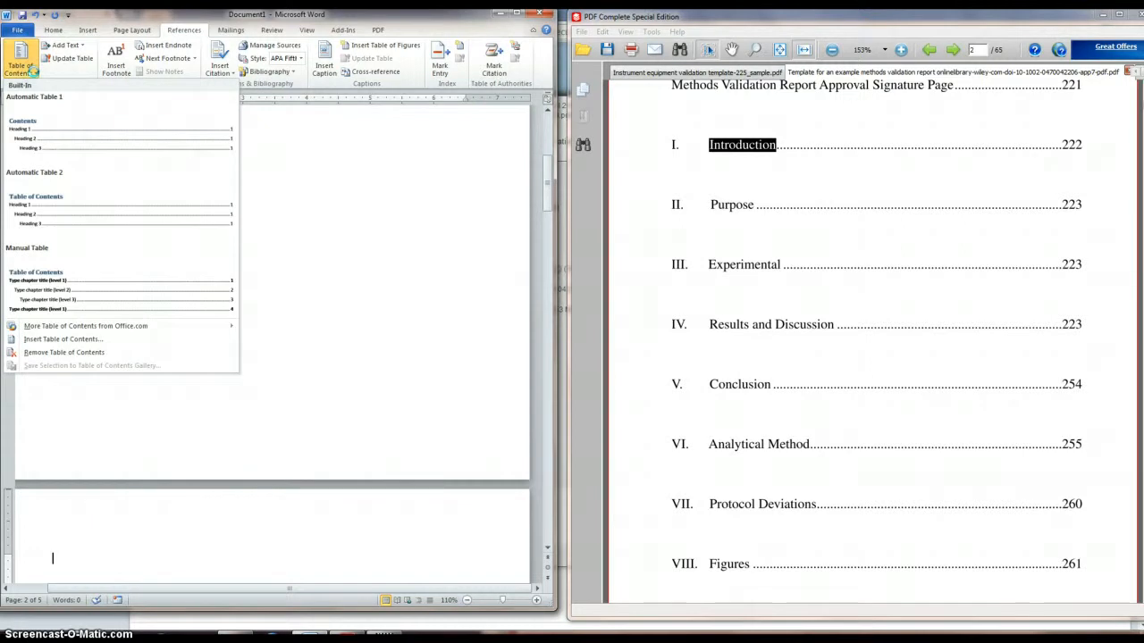
pyautogui.click(59, 219)
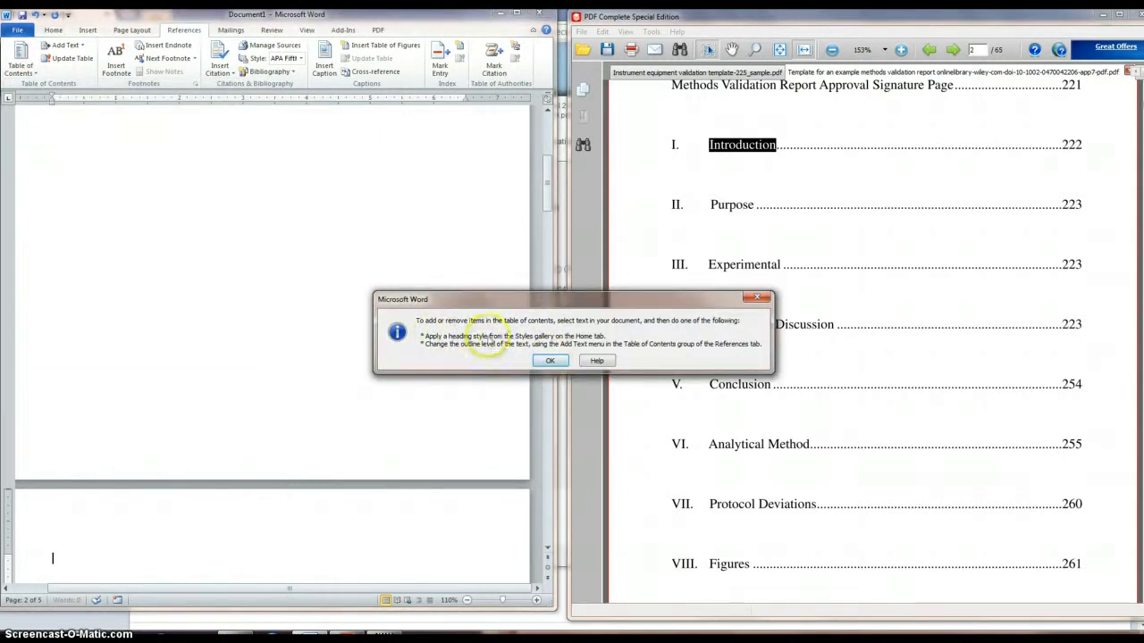
pyautogui.click(554, 362)
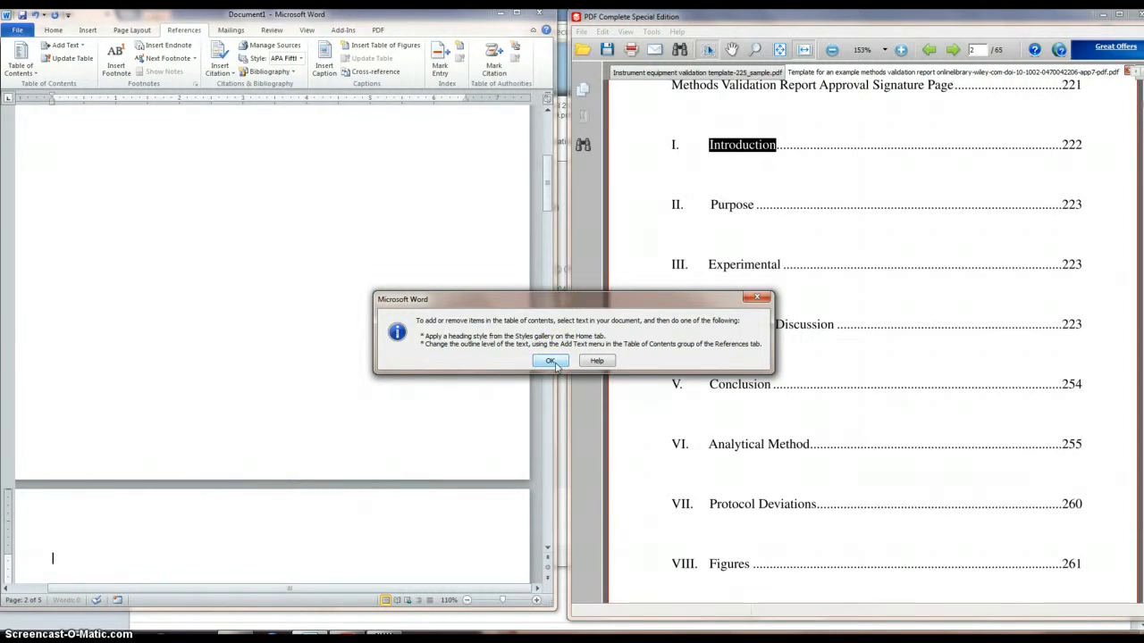
pyautogui.click(552, 361)
pyautogui.click(555, 362)
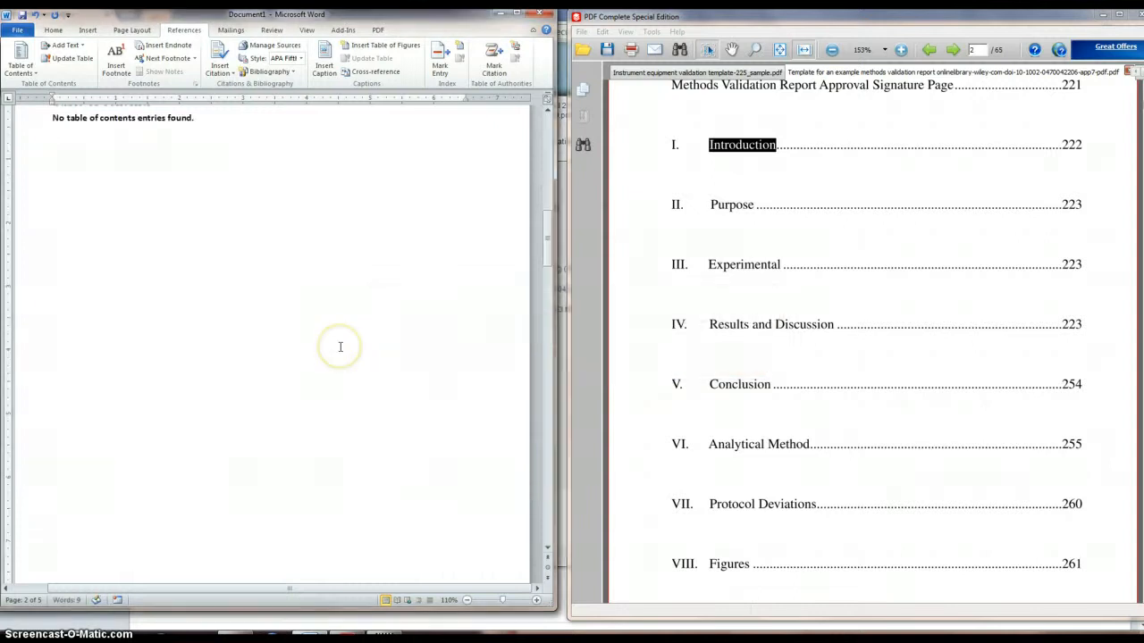
pyautogui.scroll(3, 339, 347)
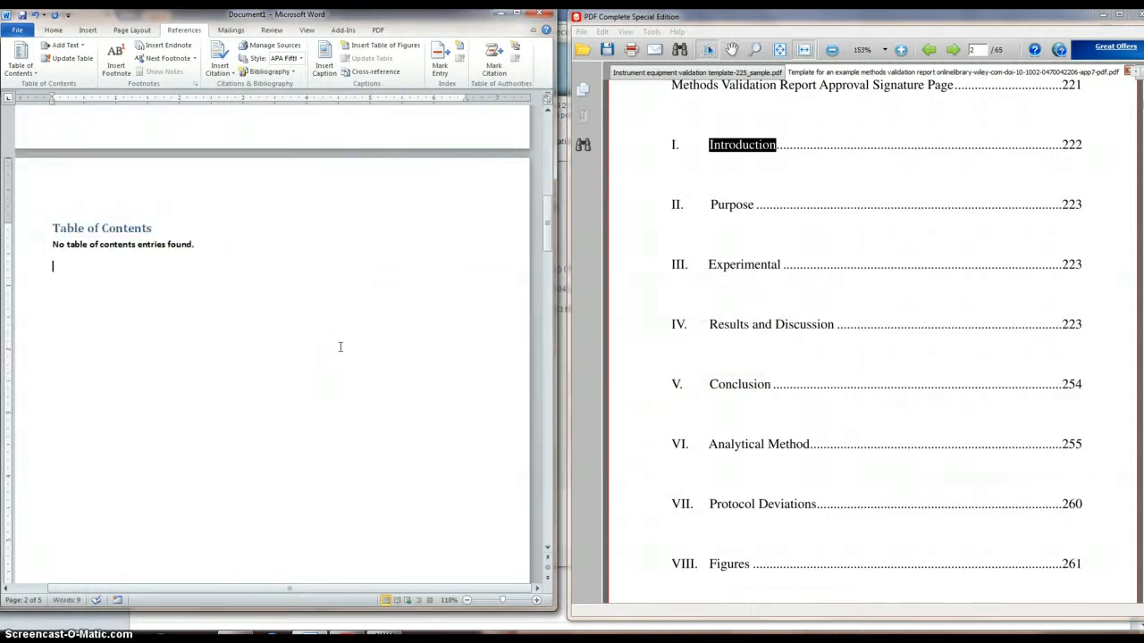
pyautogui.click(268, 298)
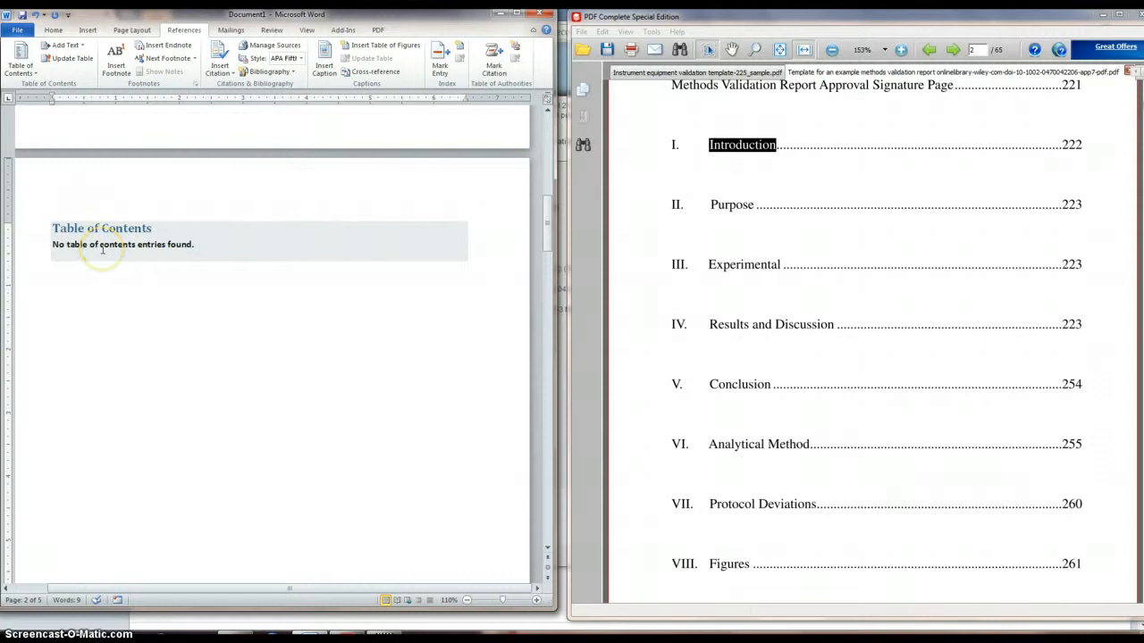
pyautogui.click(255, 328)
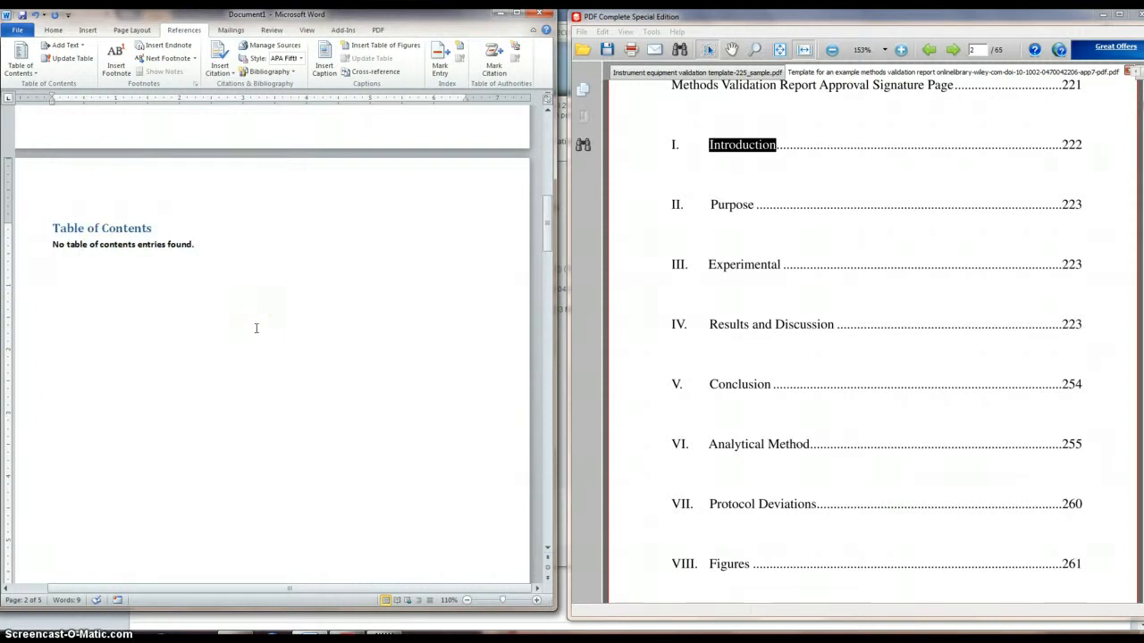
# Step: Apply the Heading 1 style to the empty first line of page 3
pyautogui.scroll(-15, 255, 328)
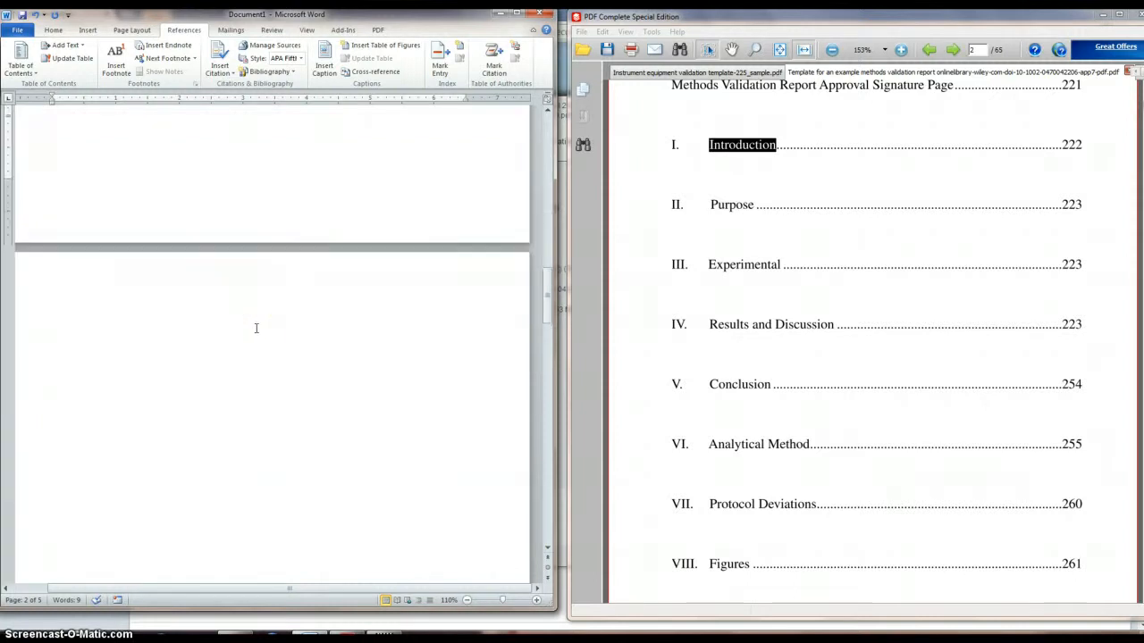
pyautogui.click(93, 315)
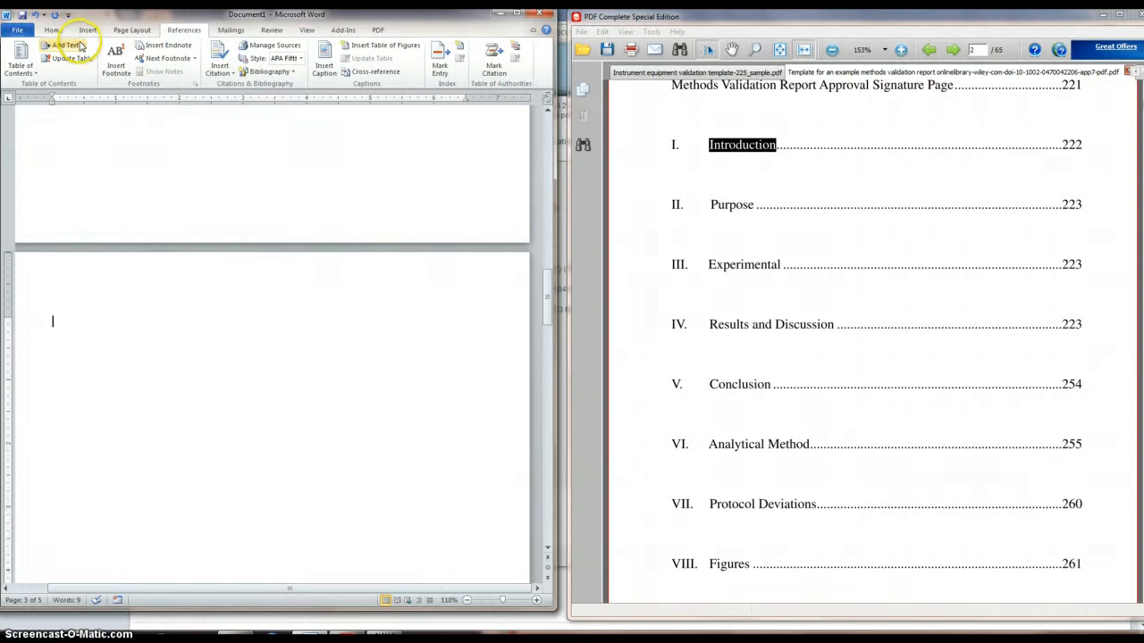
pyautogui.click(52, 32)
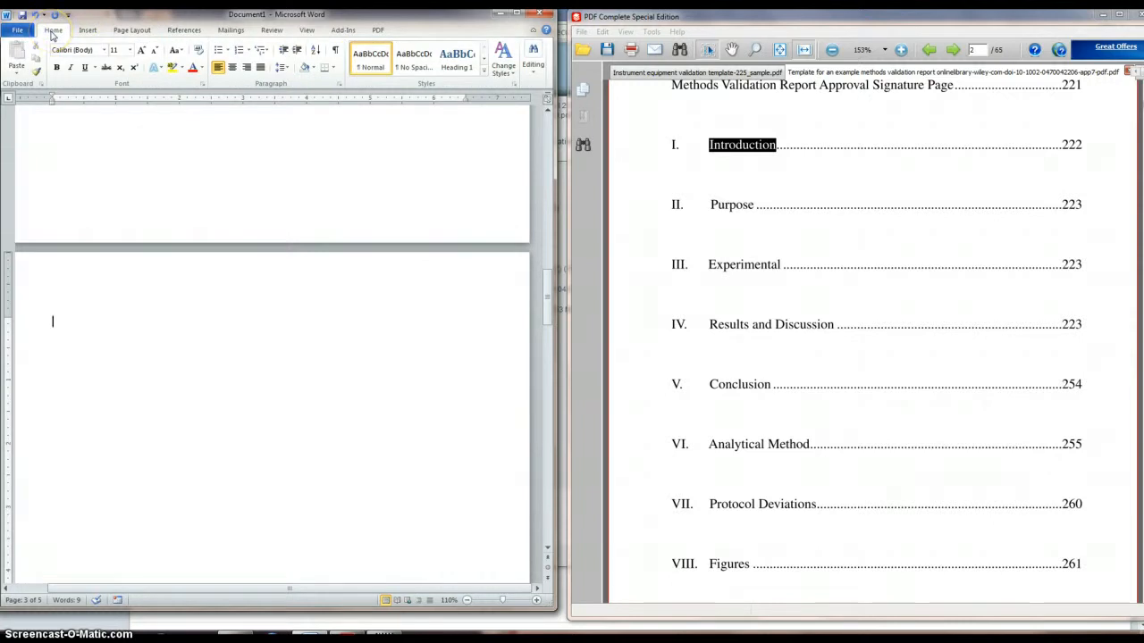
pyautogui.click(464, 71)
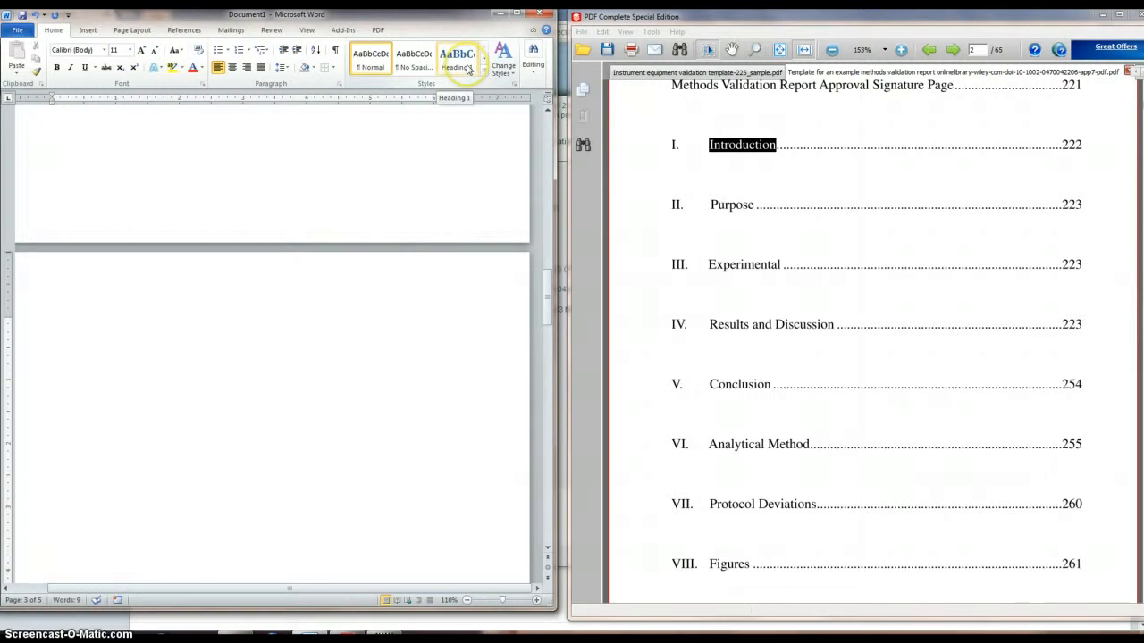
pyautogui.click(467, 69)
pyautogui.click(458, 72)
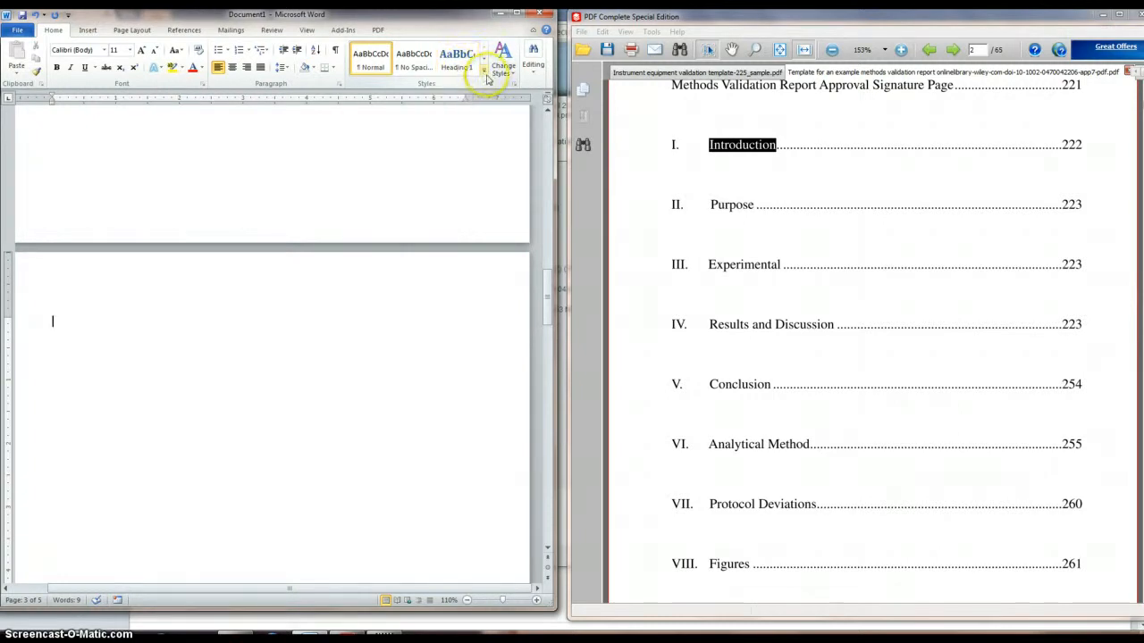
pyautogui.click(483, 59)
pyautogui.click(380, 69)
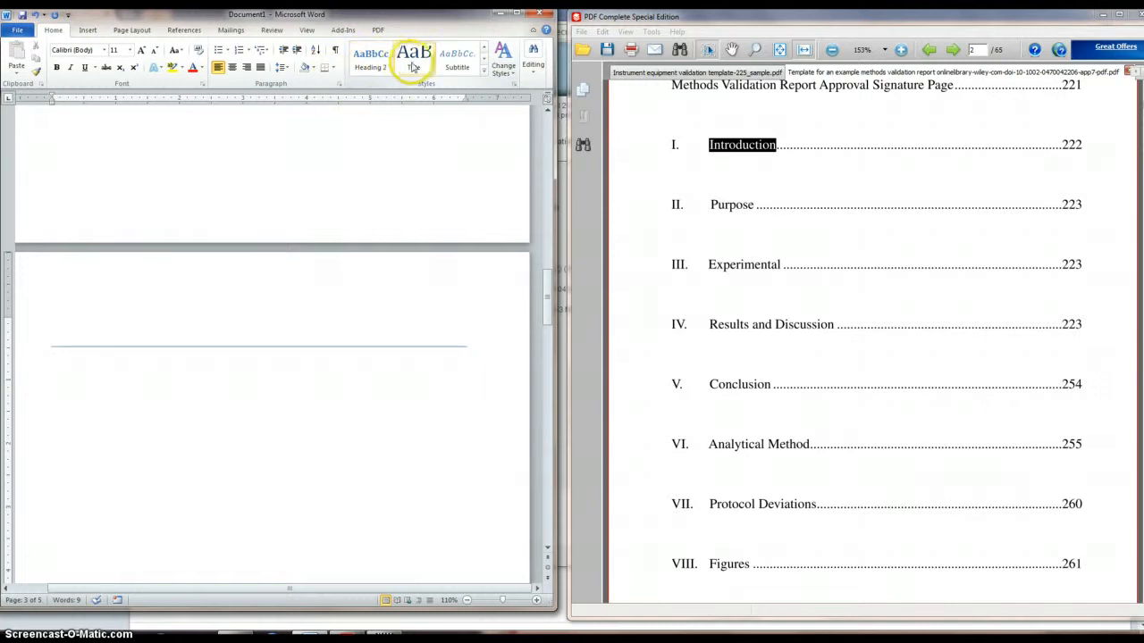
pyautogui.click(483, 51)
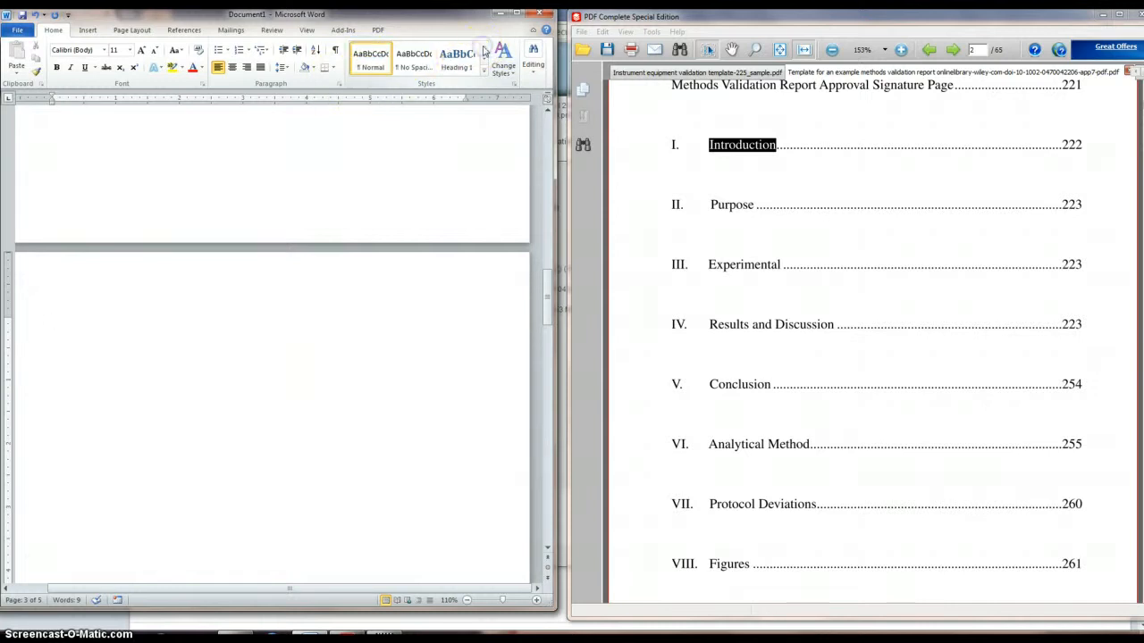
pyautogui.click(465, 67)
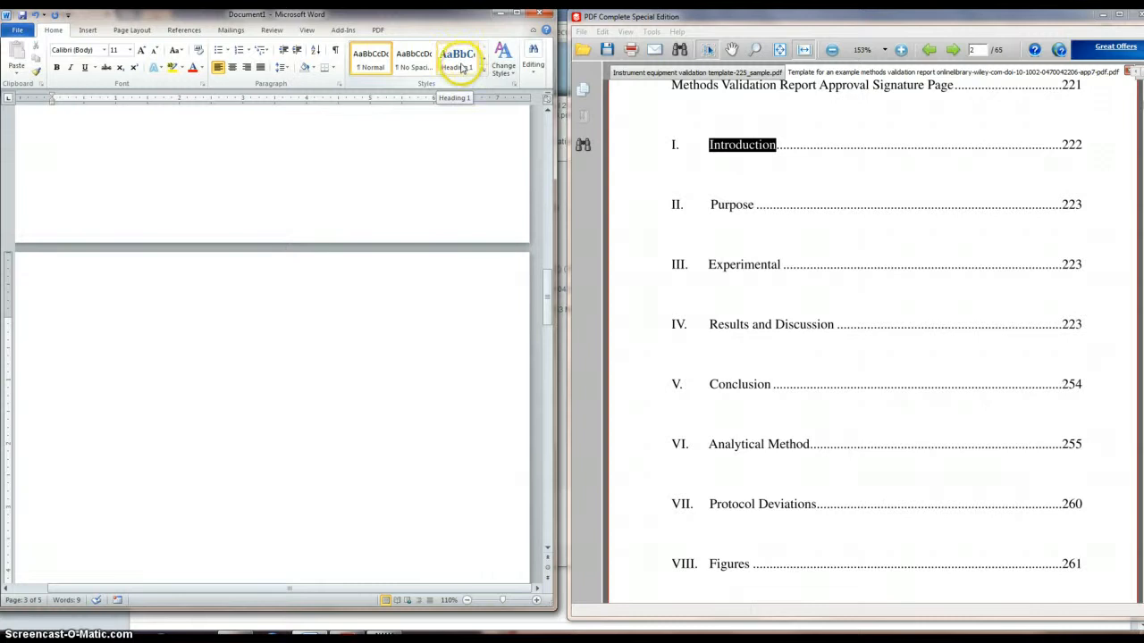
pyautogui.click(459, 68)
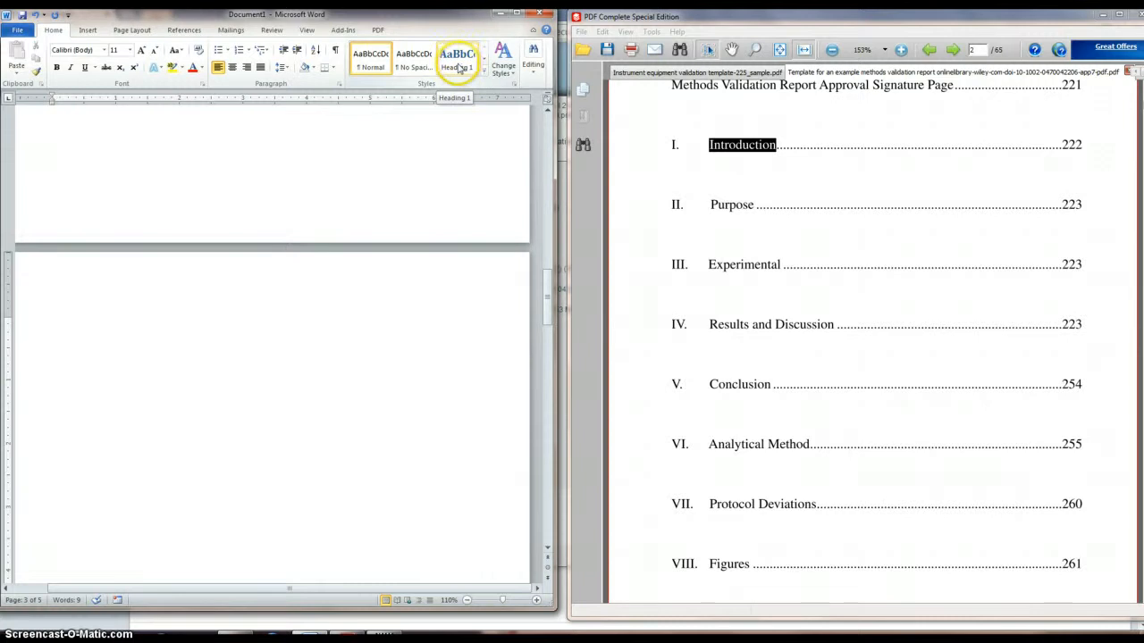
pyautogui.click(459, 67)
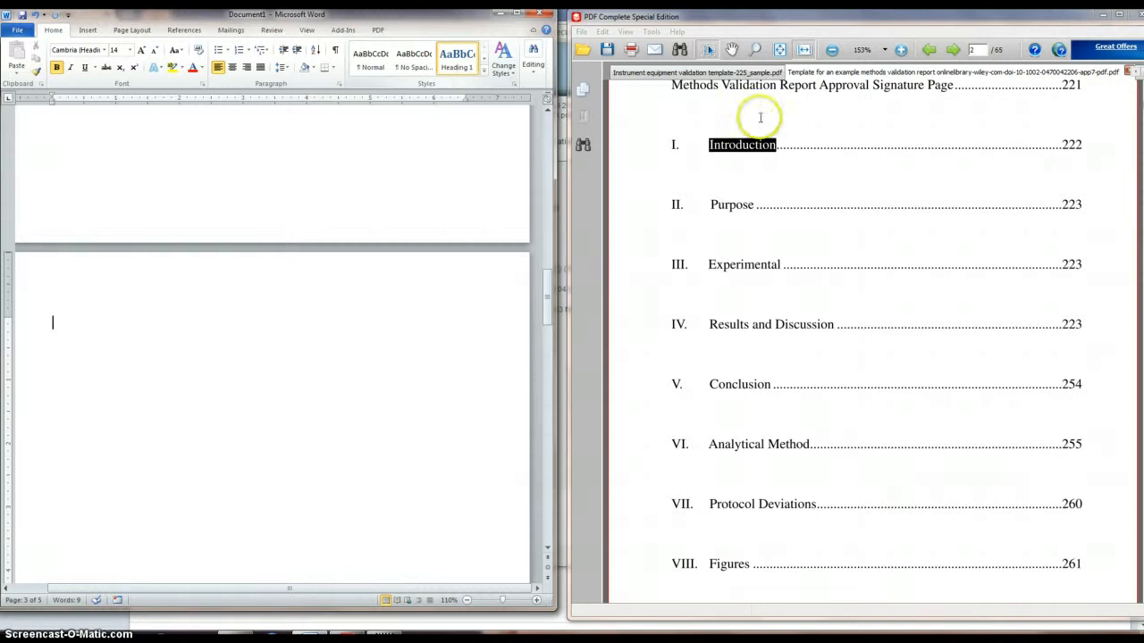
# Step: Enter "Introduction" as the first heading on page 3, matching the methods validation template, and start a new paragraph below it
pyautogui.click(742, 146)
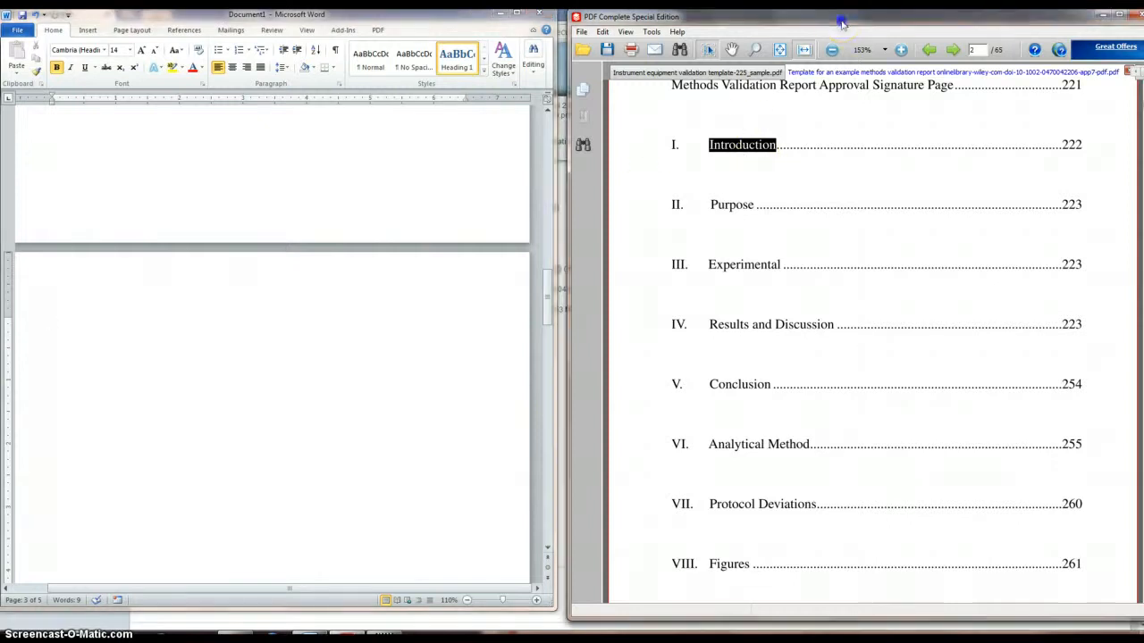
pyautogui.click(810, 154)
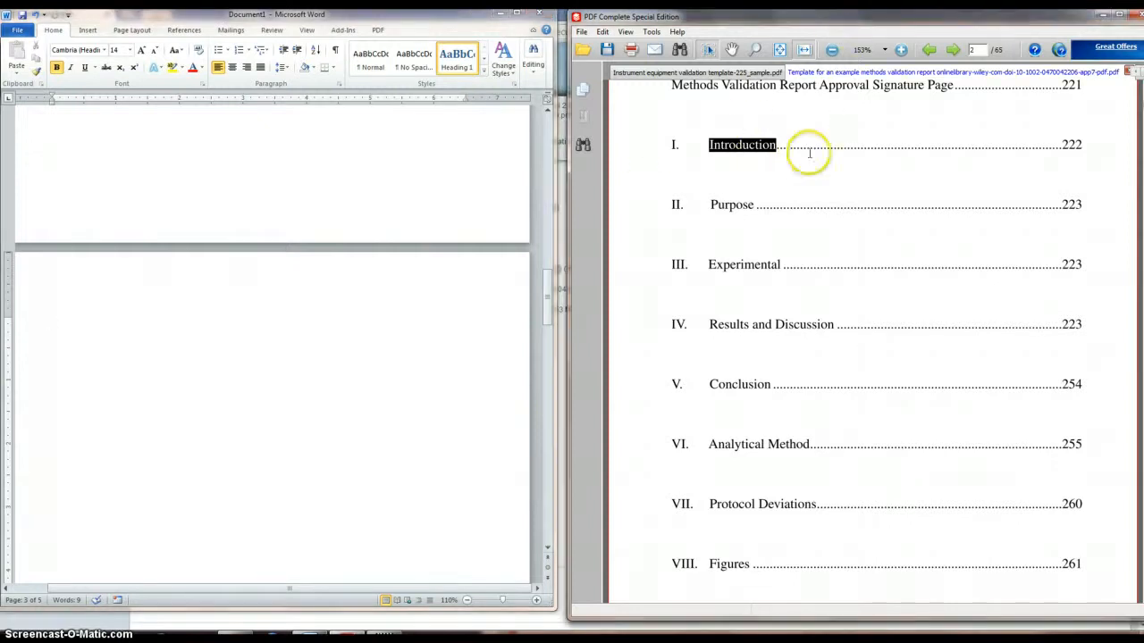
pyautogui.click(753, 148)
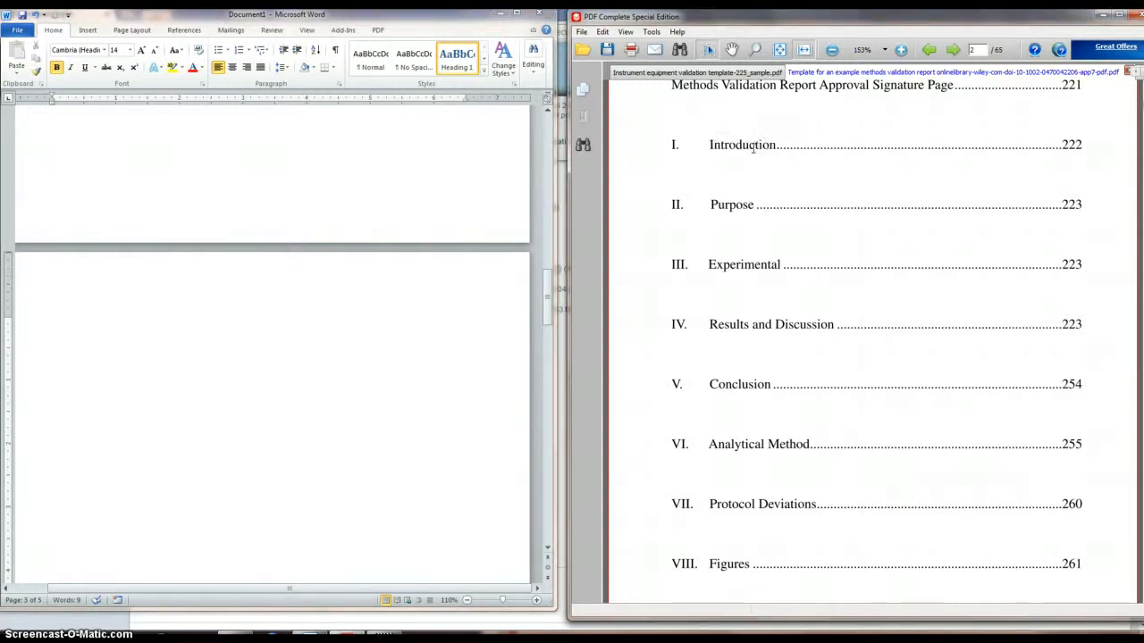
pyautogui.click(51, 344)
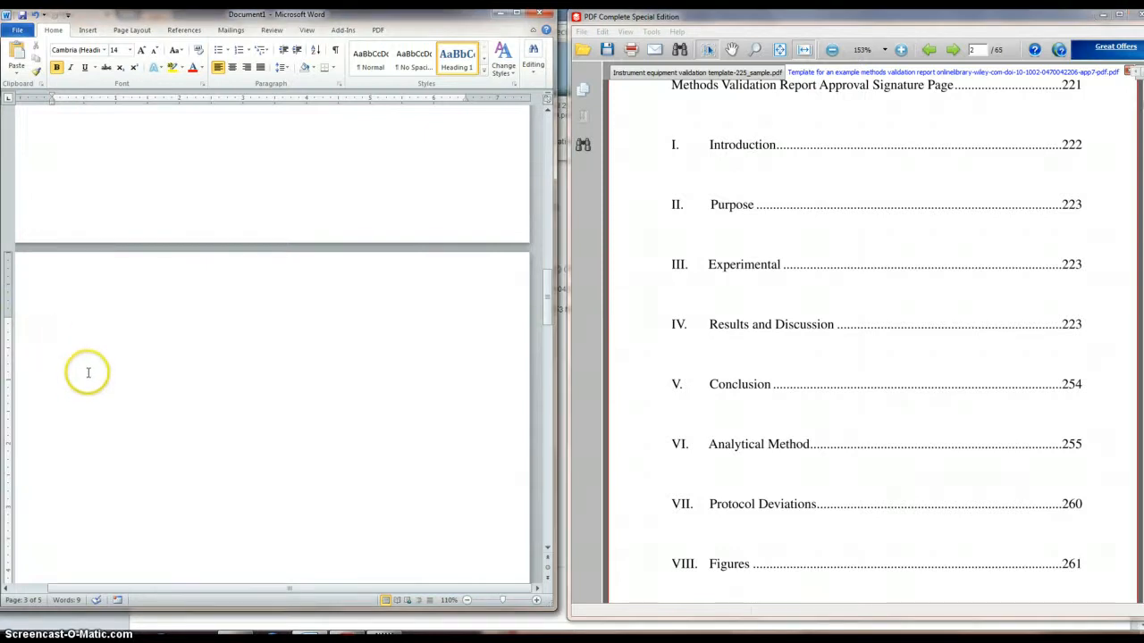
pyautogui.write('Introduction')
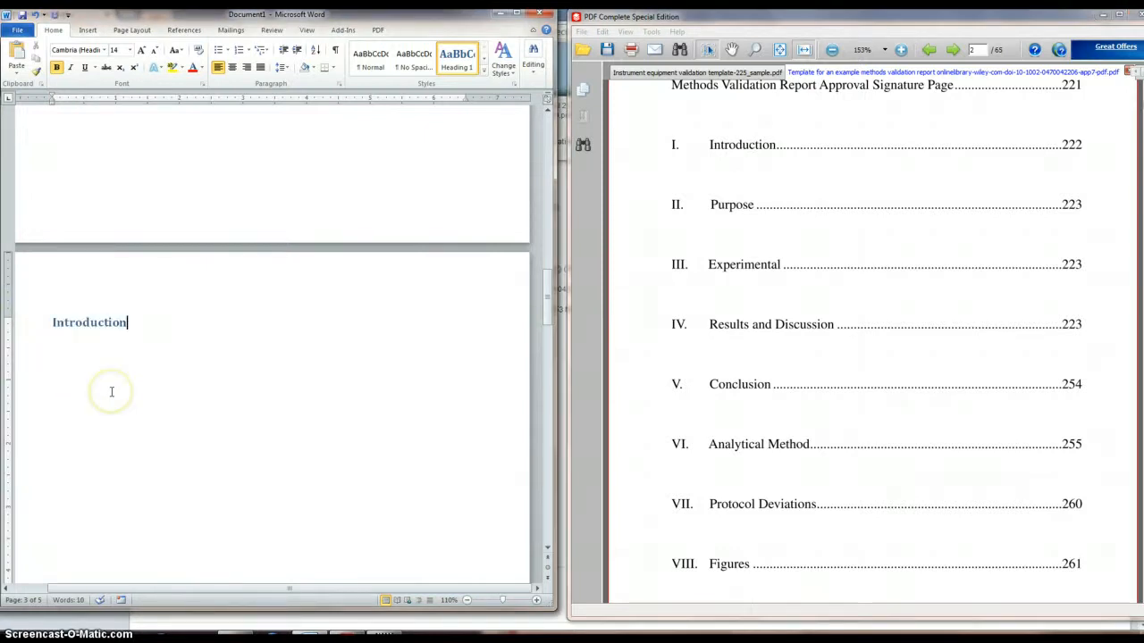
pyautogui.press('Return')
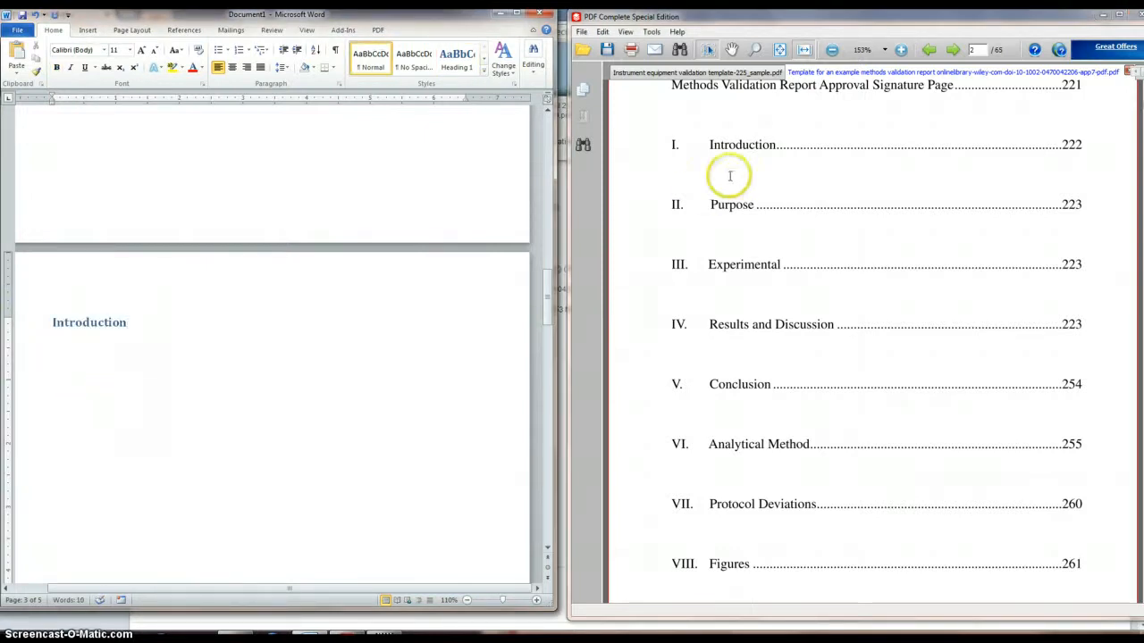
# Step: Add the template's second section title, "Purpose", as a Heading 1 a few lines below Introduction
pyautogui.click(761, 189)
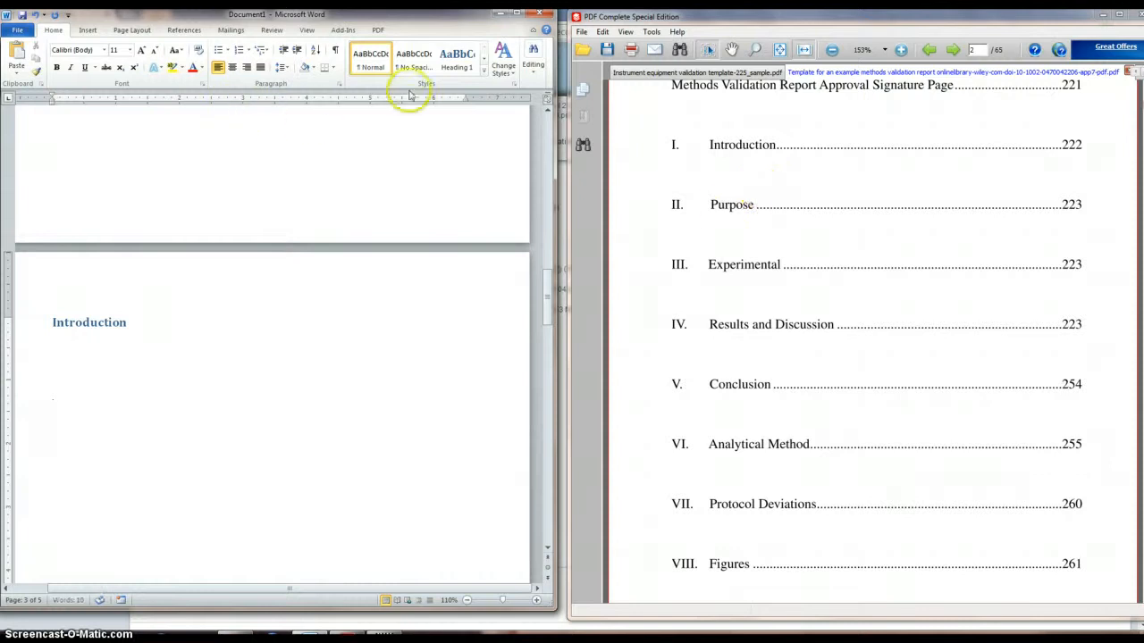
pyautogui.click(458, 62)
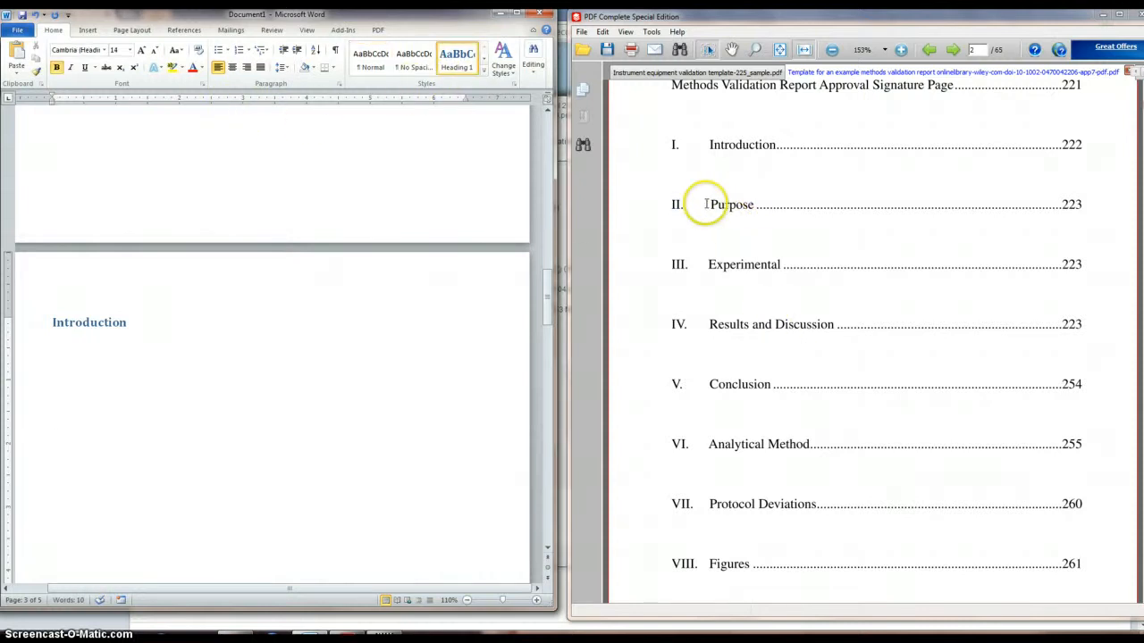
pyautogui.moveTo(707, 205); pyautogui.dragTo(743, 205)
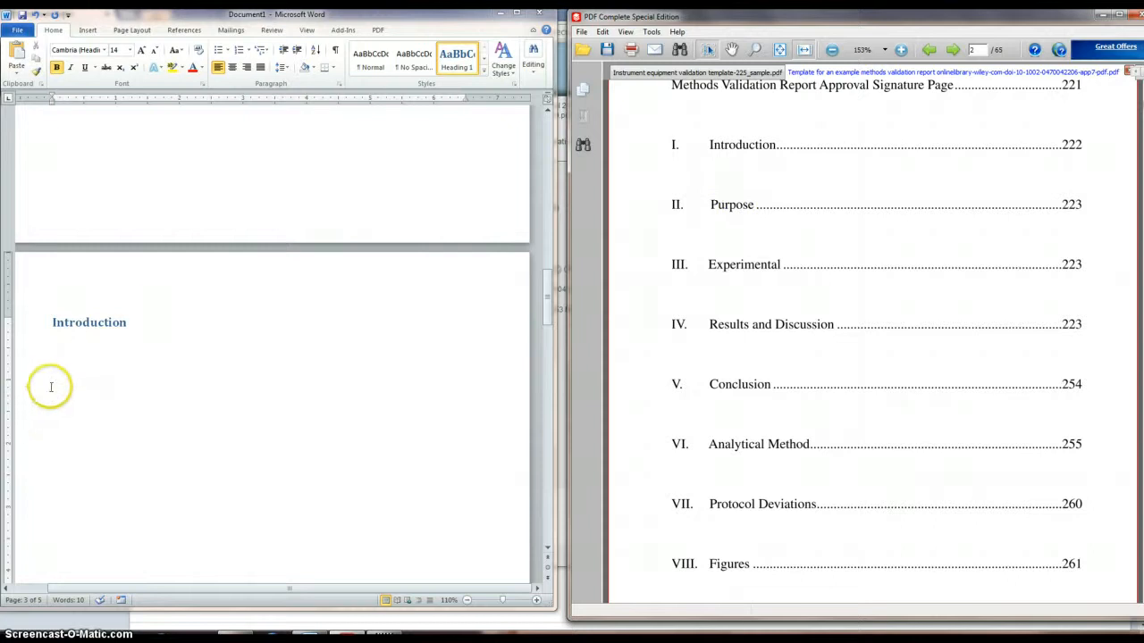
pyautogui.click(77, 410)
pyautogui.write('Purpose')
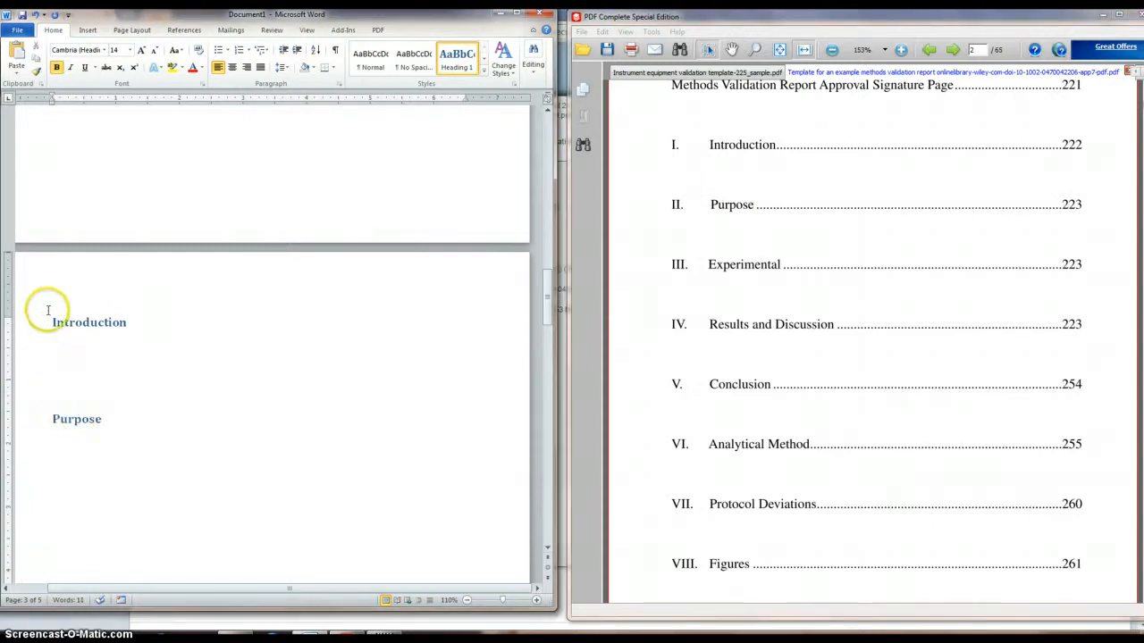
# Step: Number the Introduction and Purpose headings with the heading-linked multilevel list that uses Roman numerals for Heading 1 and capital letters for Heading 2
pyautogui.moveTo(50, 315); pyautogui.dragTo(95, 414)
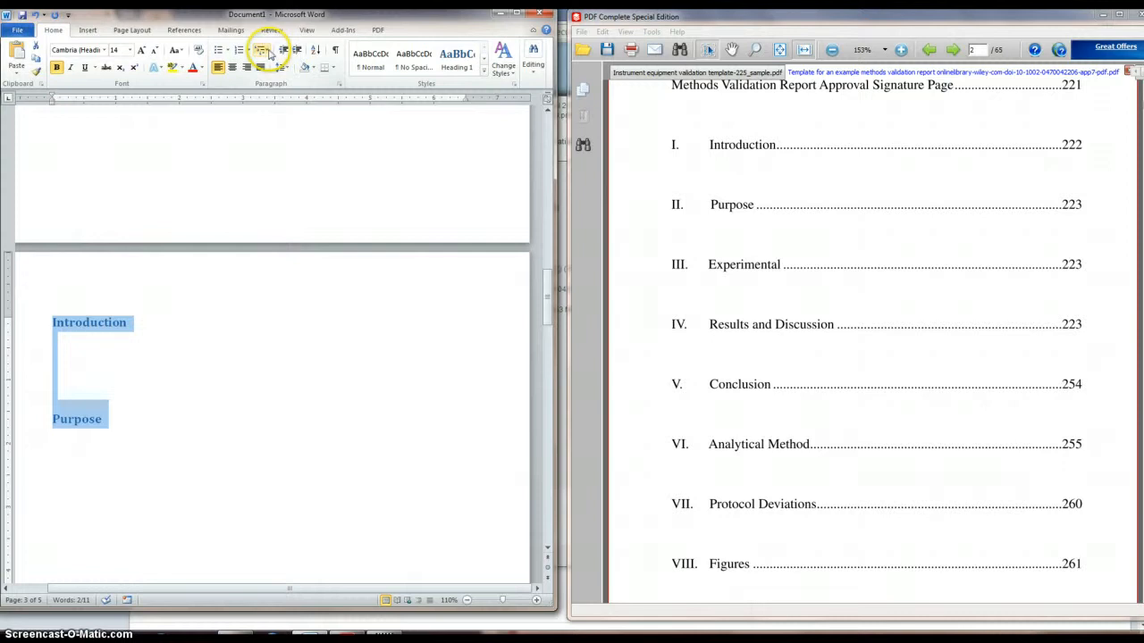
pyautogui.click(268, 52)
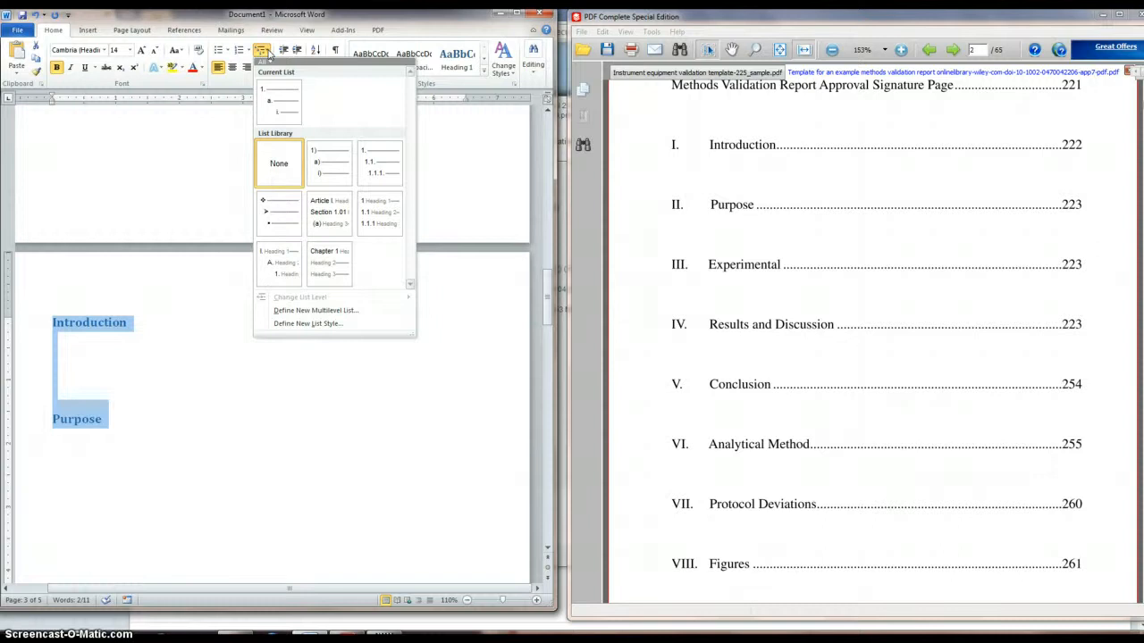
pyautogui.moveTo(395, 225)
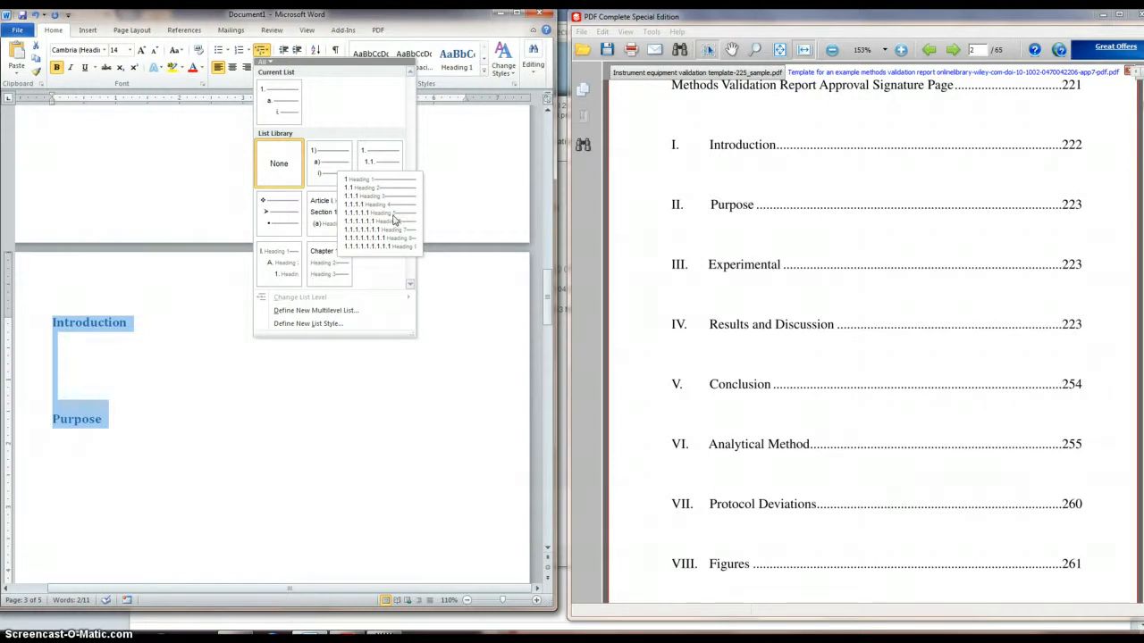
pyautogui.moveTo(332, 208)
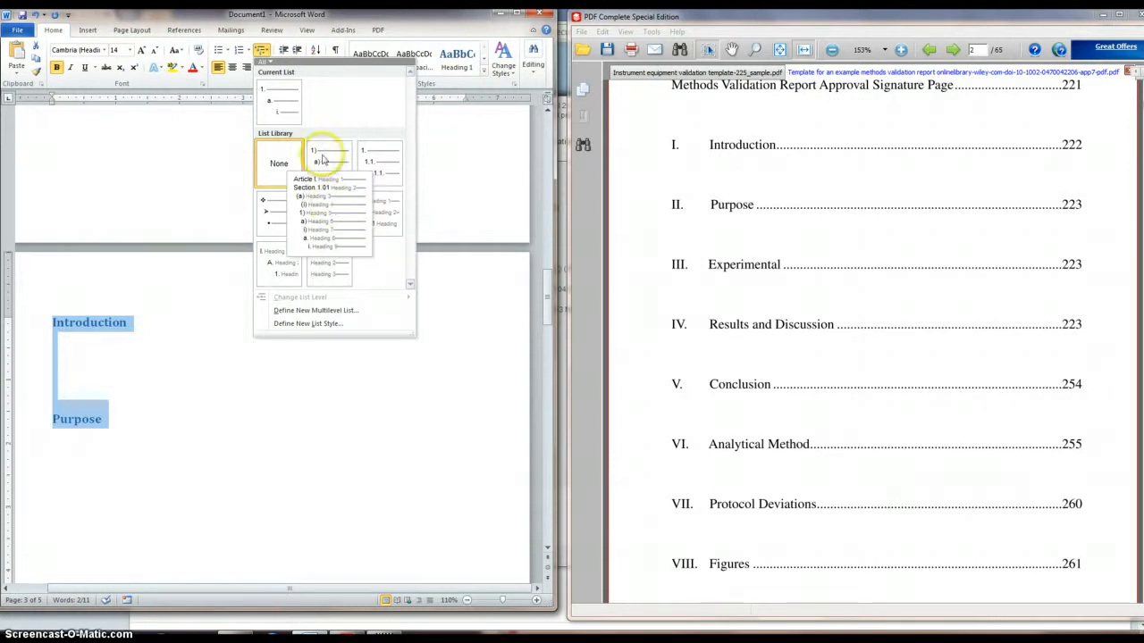
pyautogui.moveTo(326, 159)
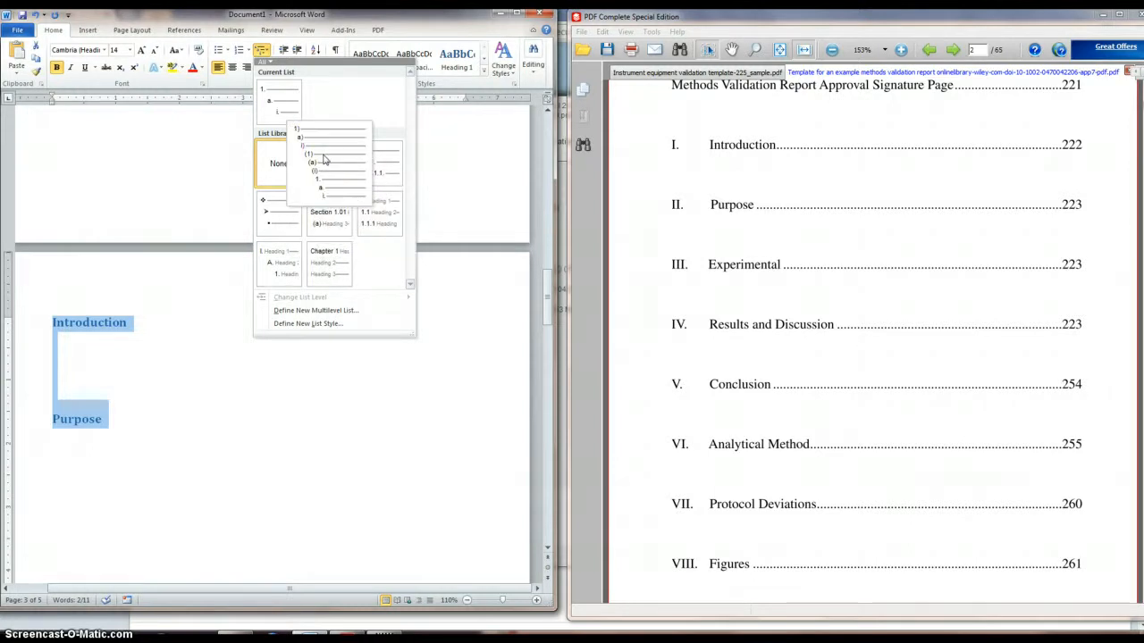
pyautogui.click(274, 273)
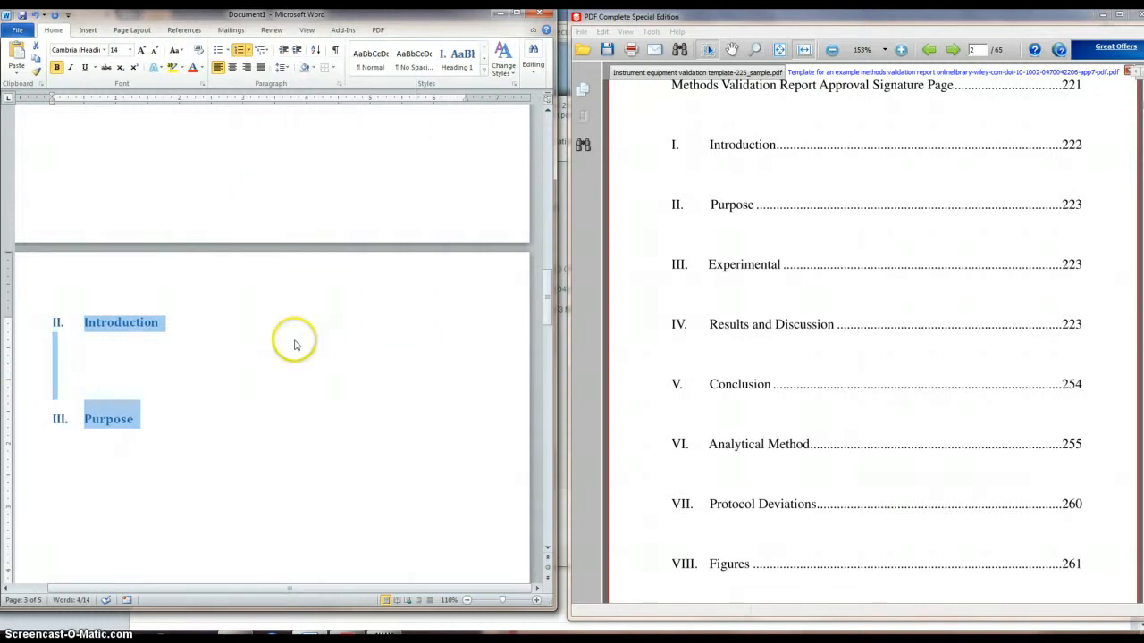
# Step: Start a new list at the Introduction heading with its numbering value set to I
pyautogui.scroll(10, 295, 344)
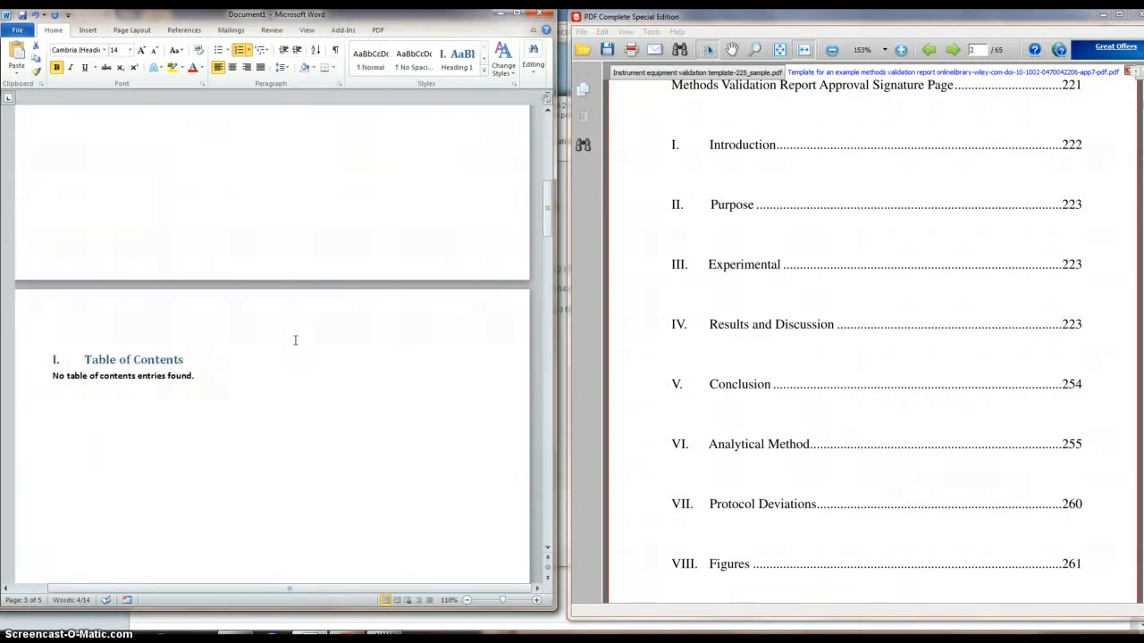
pyautogui.scroll(-10, 170, 393)
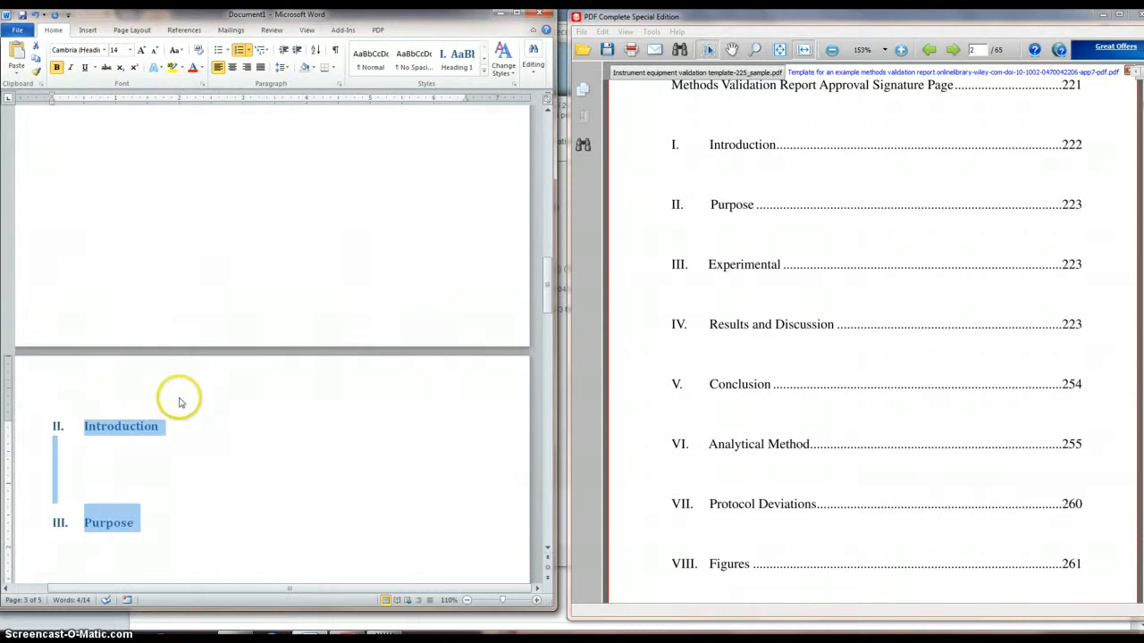
pyautogui.rightClick(60, 428)
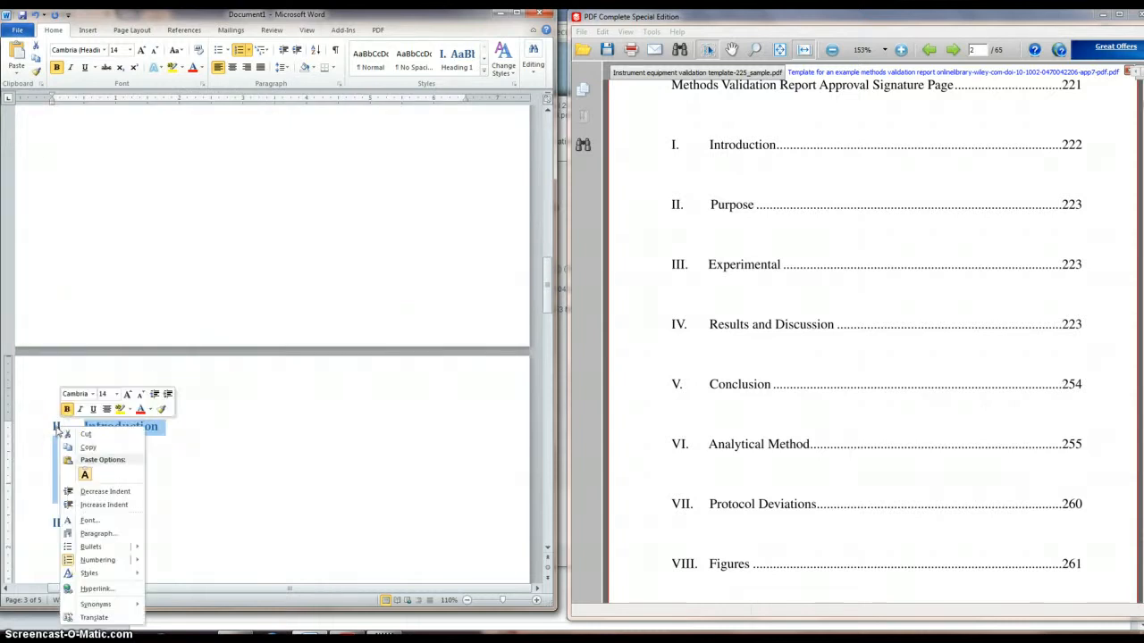
pyautogui.rightClick(55, 431)
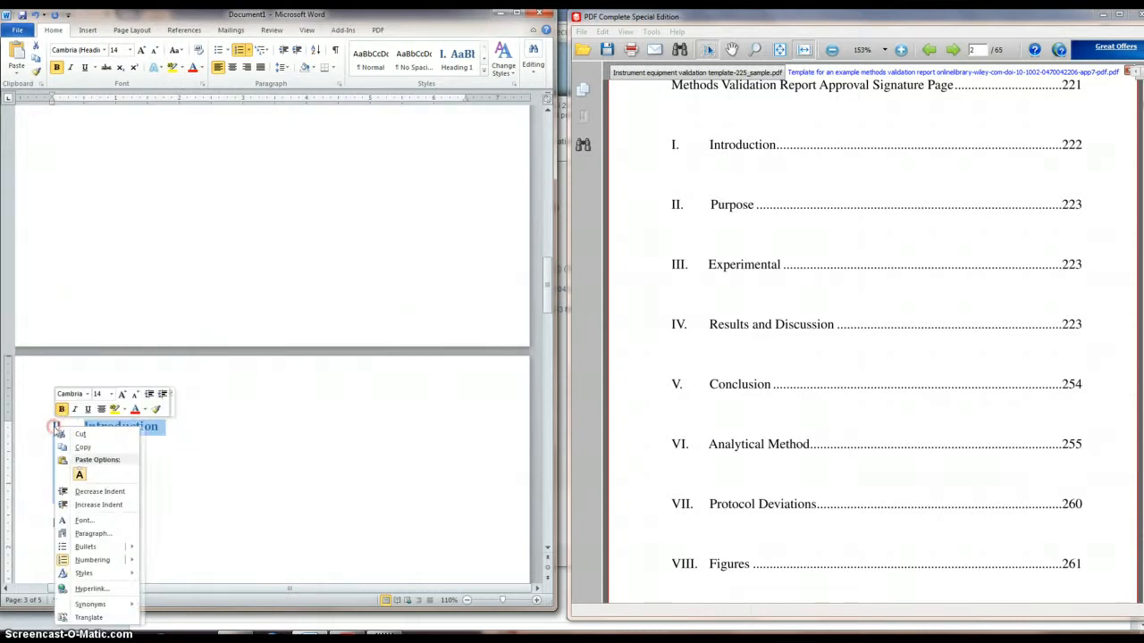
pyautogui.click(186, 464)
pyautogui.click(63, 426)
pyautogui.rightClick(58, 428)
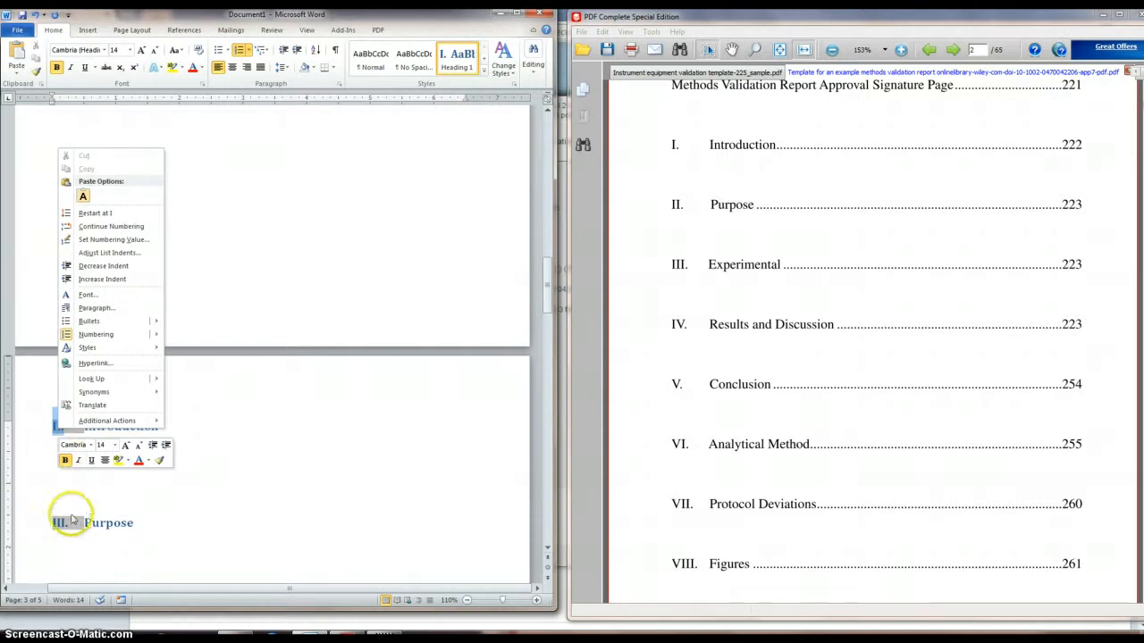
pyautogui.moveTo(97, 334)
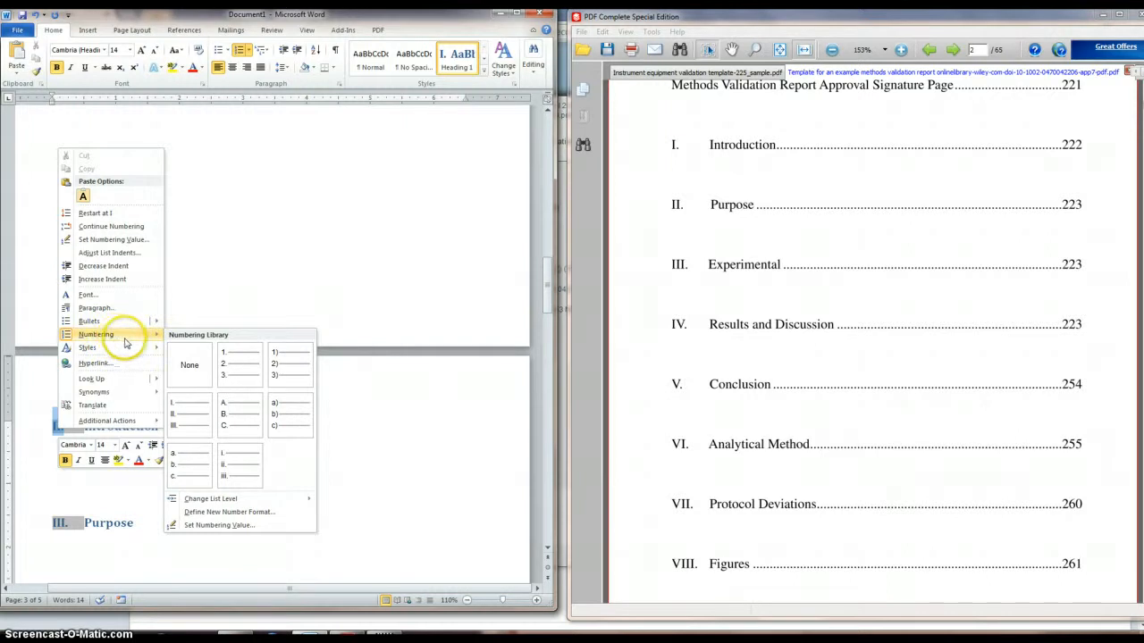
pyautogui.click(222, 524)
pyautogui.click(247, 320)
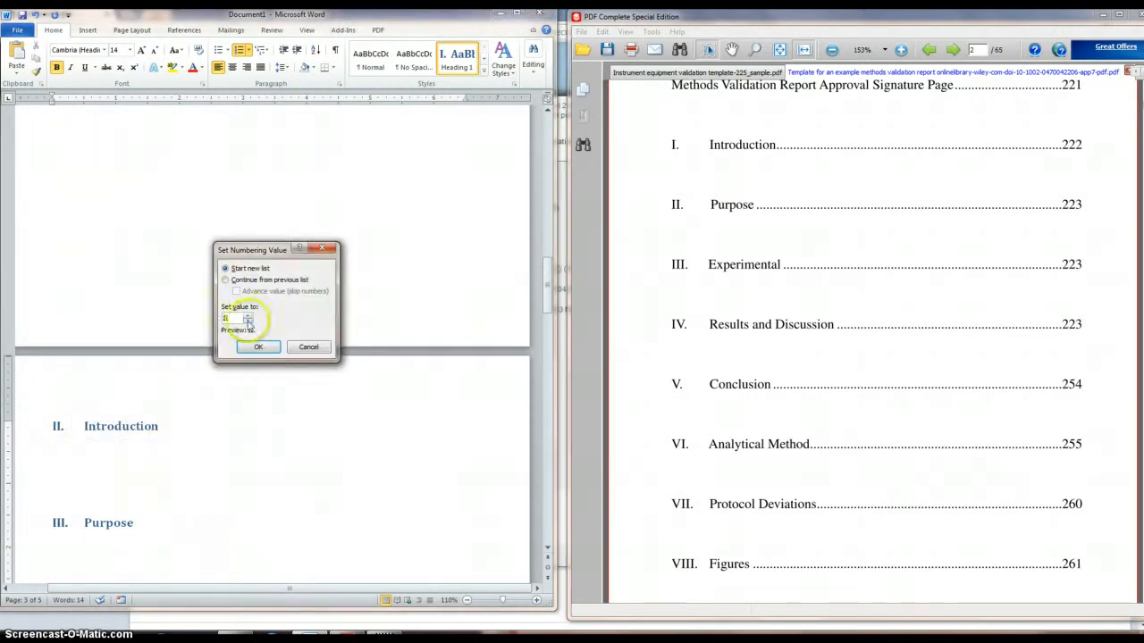
pyautogui.click(256, 346)
# Step: Remove the Roman numeral numbering from the Table of Contents title on page 2
pyautogui.scroll(18, 223, 408)
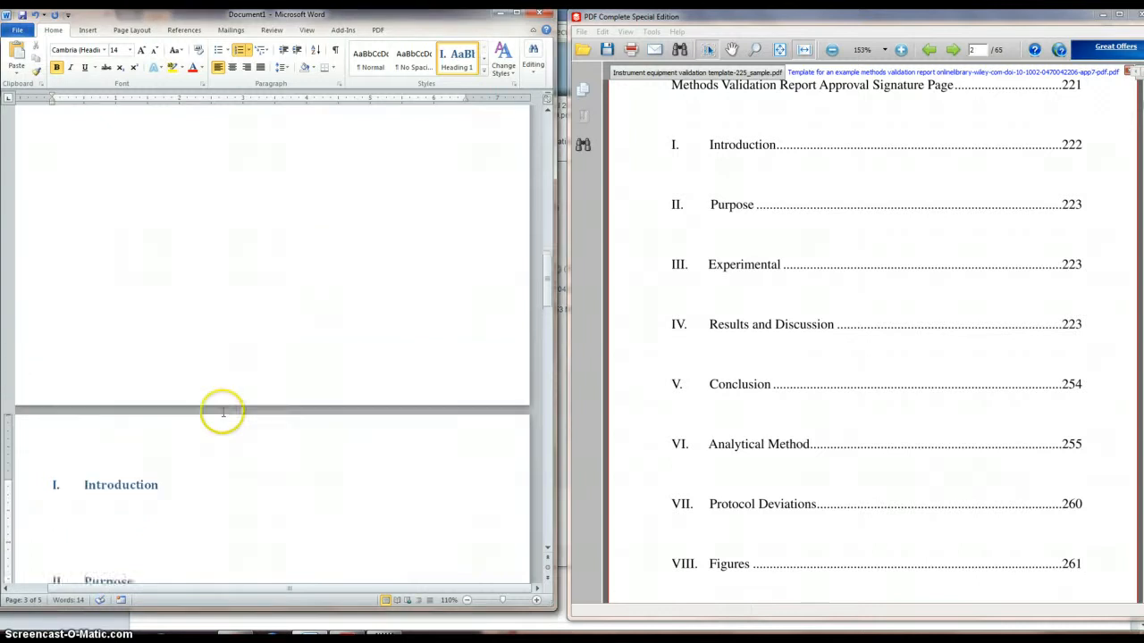
pyautogui.click(83, 353)
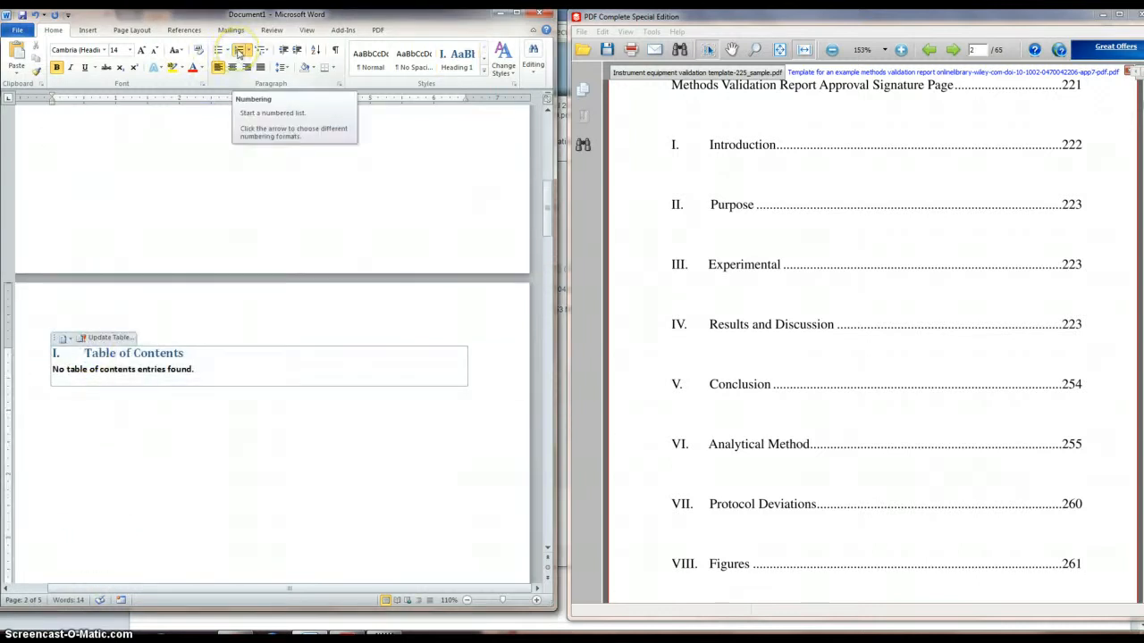
pyautogui.click(239, 52)
pyautogui.click(144, 451)
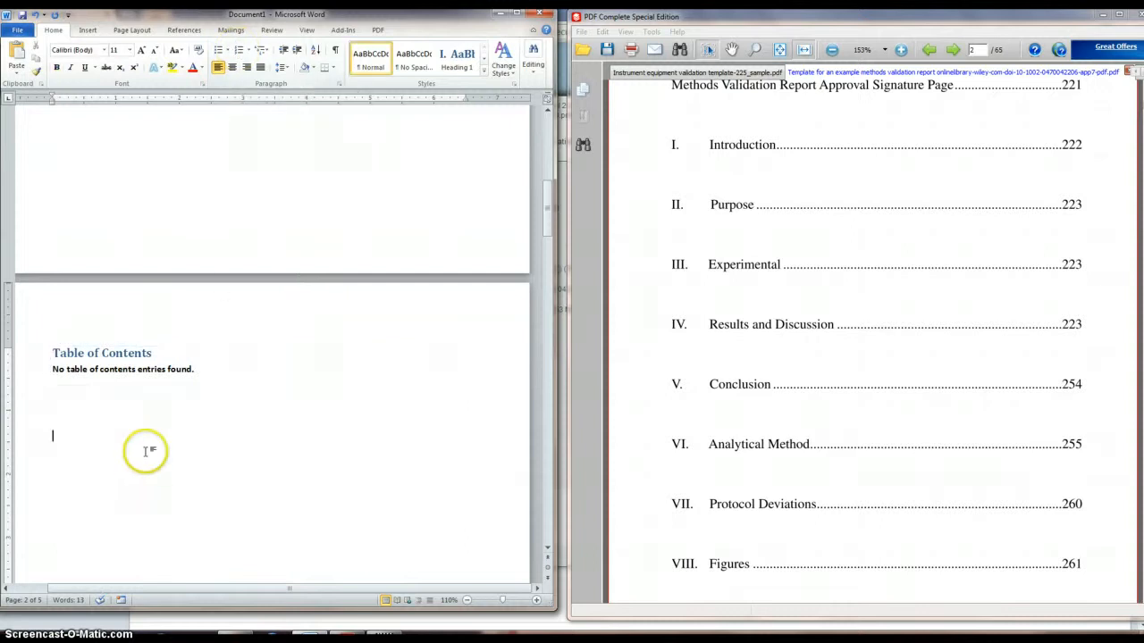
# Step: Copy "Experimental" from the template's contents list and add it as a separate numbered Heading 1 below Purpose
pyautogui.scroll(-2, 145, 451)
pyautogui.scroll(-15, 144, 451)
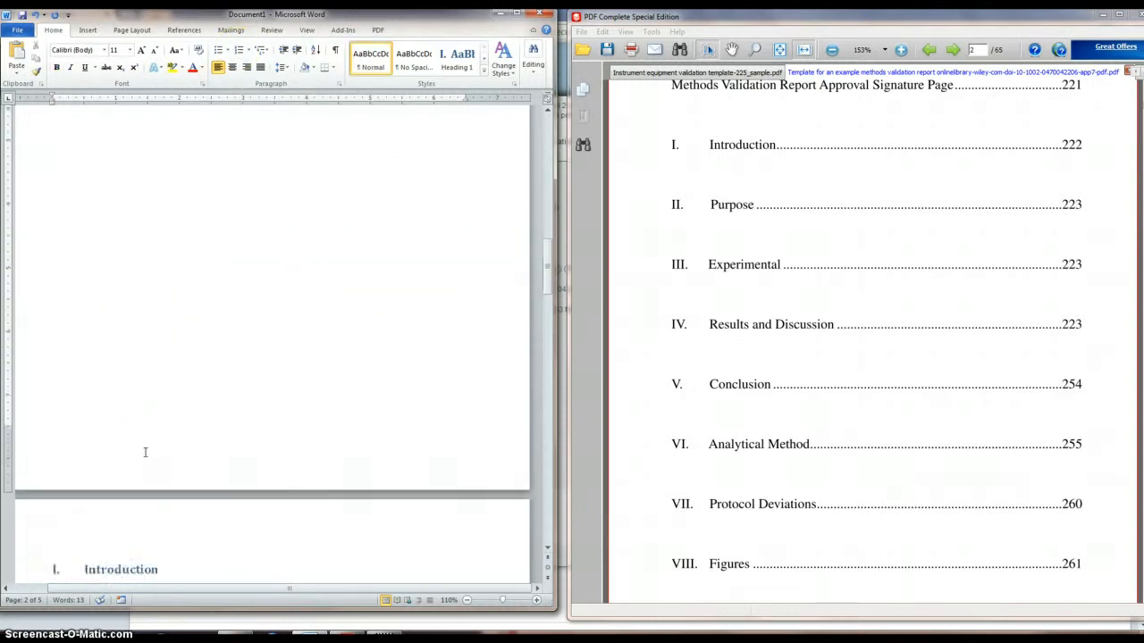
pyautogui.scroll(-3, 144, 452)
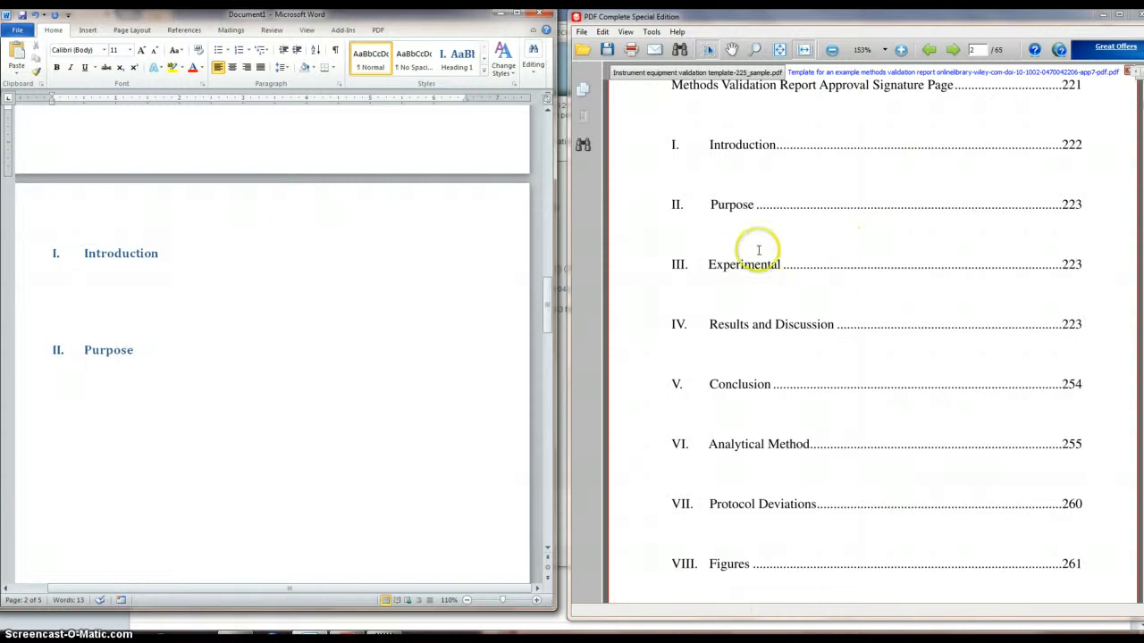
pyautogui.click(137, 350)
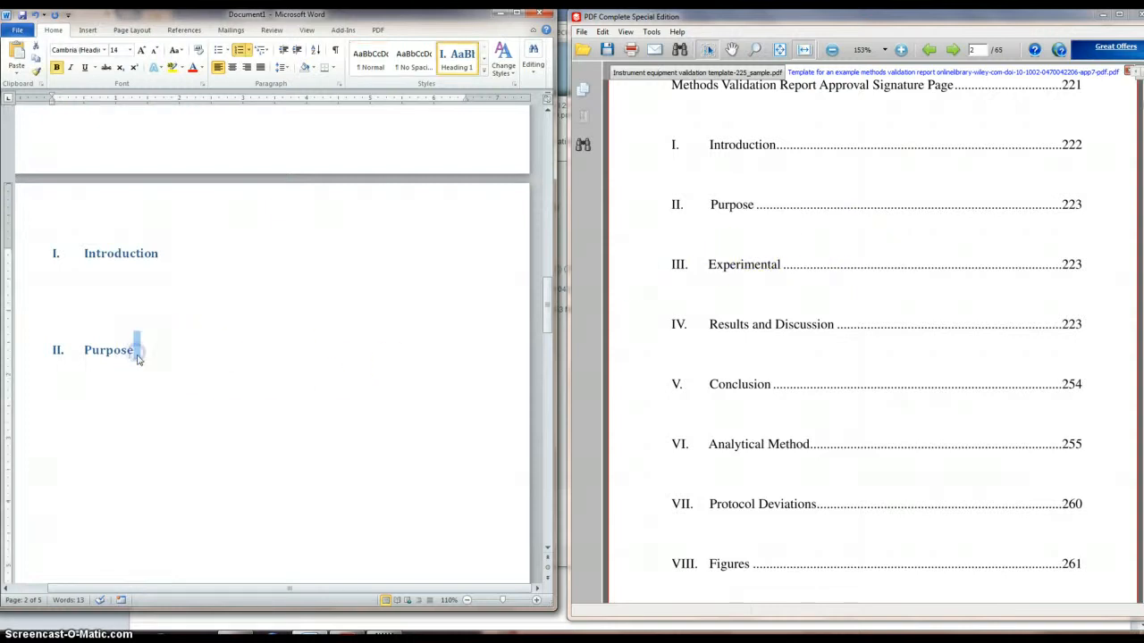
pyautogui.press('Return')
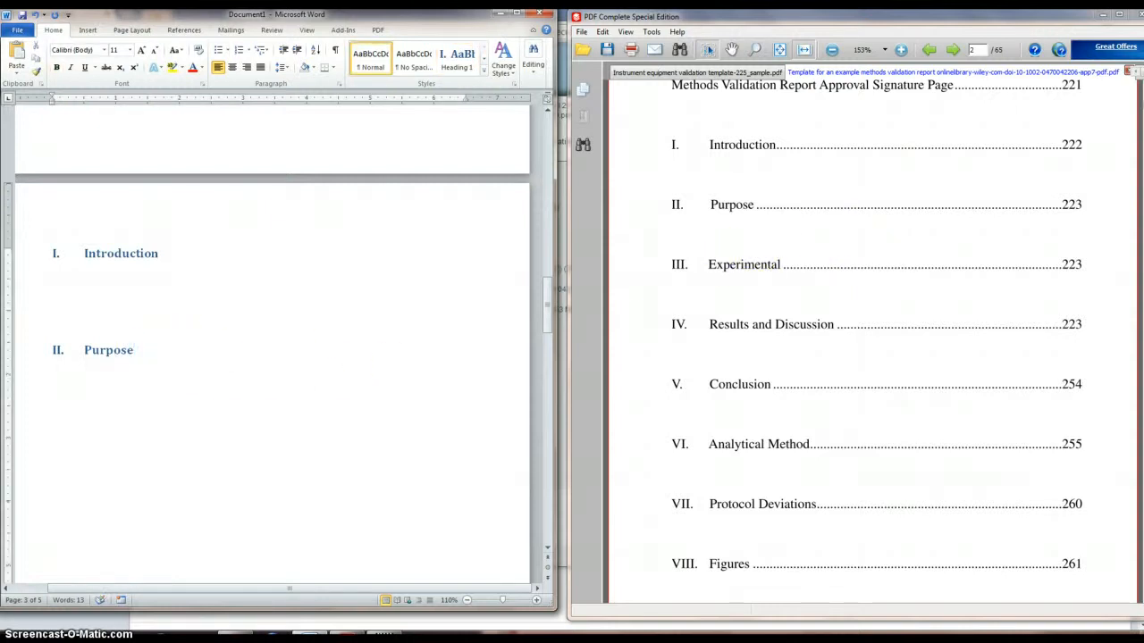
pyautogui.press('BackSpace')
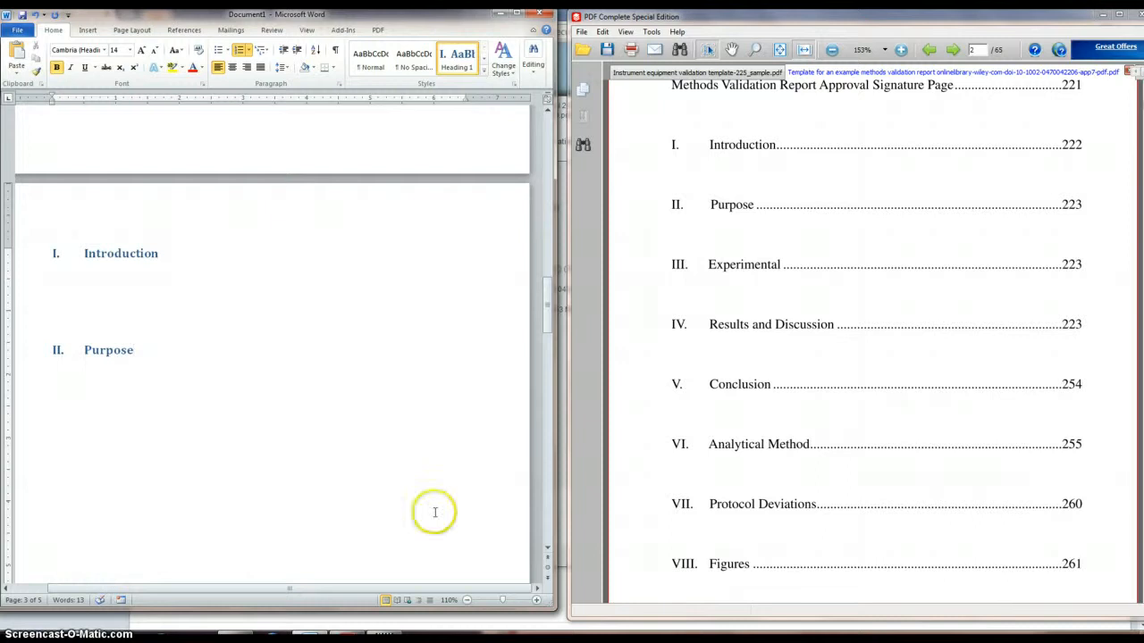
pyautogui.moveTo(707, 266); pyautogui.dragTo(782, 265)
pyautogui.hotkey('ctrl', 'c')
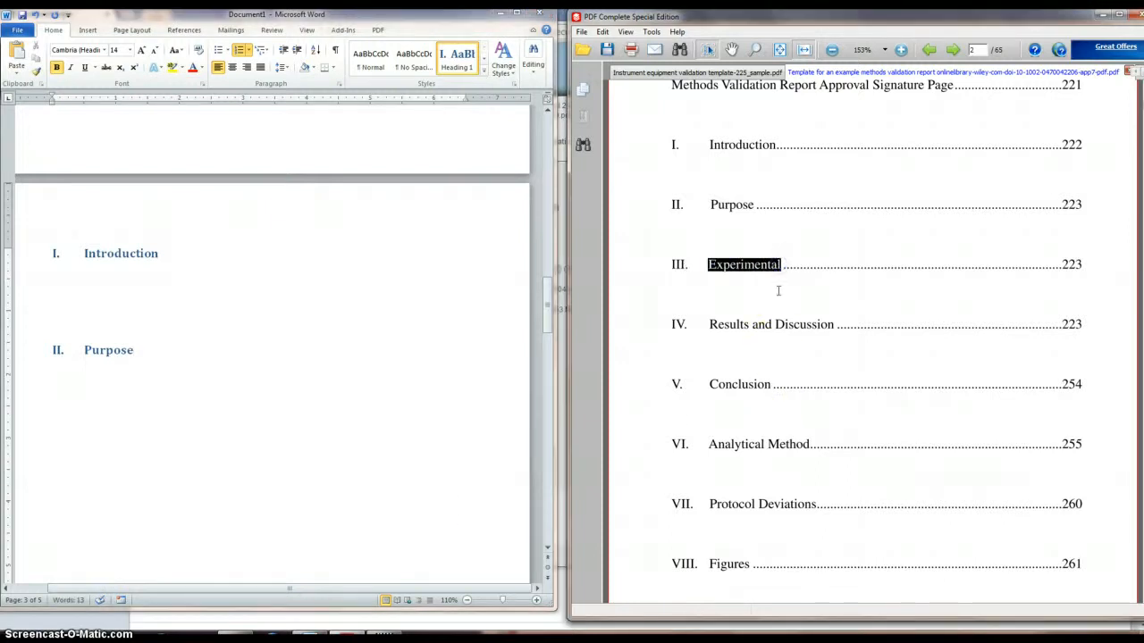
pyautogui.click(778, 291)
pyautogui.click(140, 357)
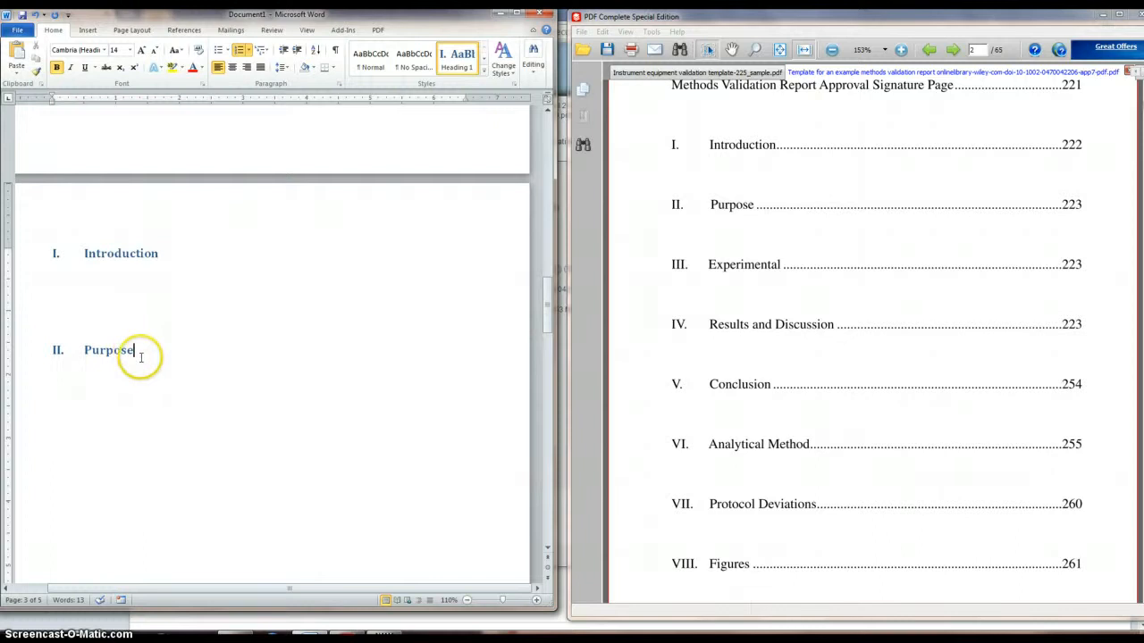
pyautogui.hotkey('ctrl', 'v')
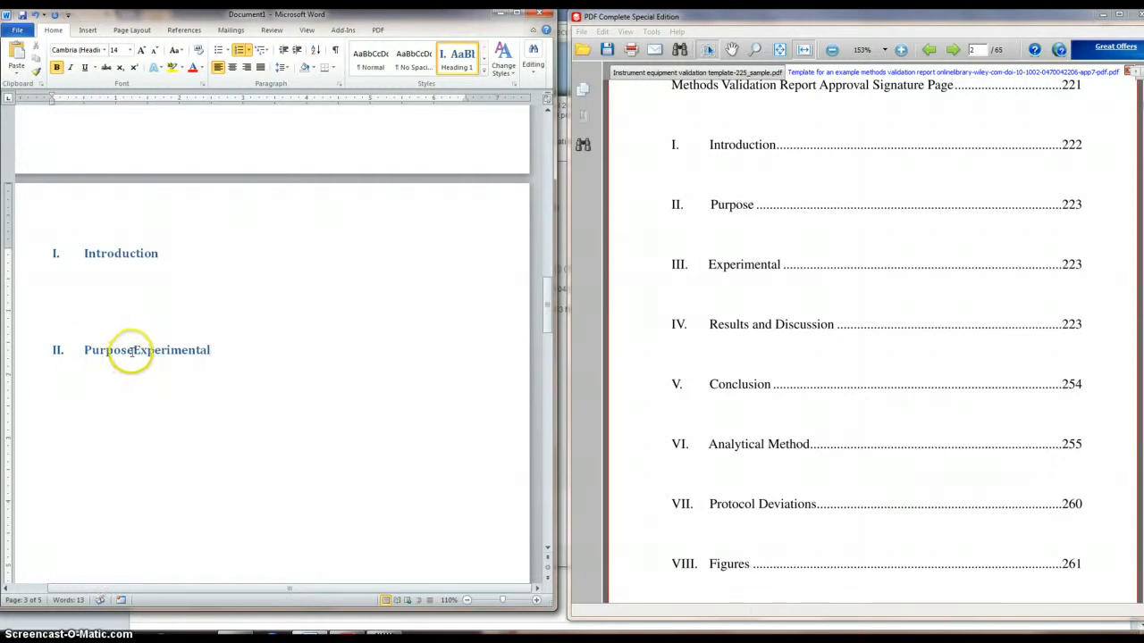
pyautogui.press('Return')
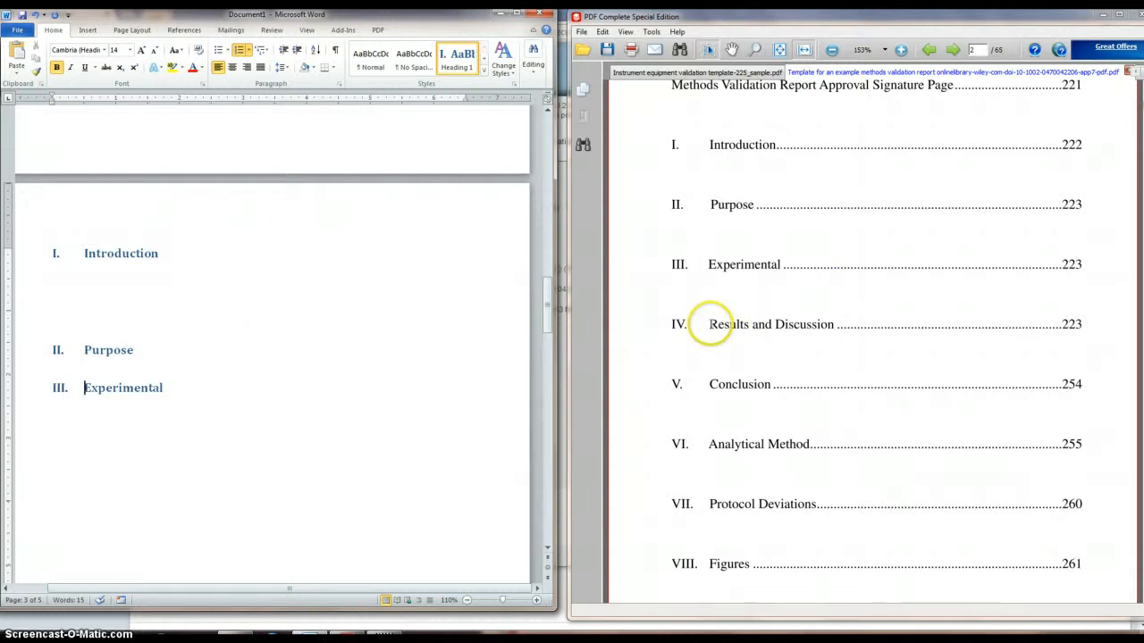
# Step: Copy "Results and Discussion" from the template's contents list and make it its own numbered heading below Experimental
pyautogui.moveTo(708, 324); pyautogui.dragTo(834, 326)
pyautogui.hotkey('ctrl', 'c')
pyautogui.click(172, 388)
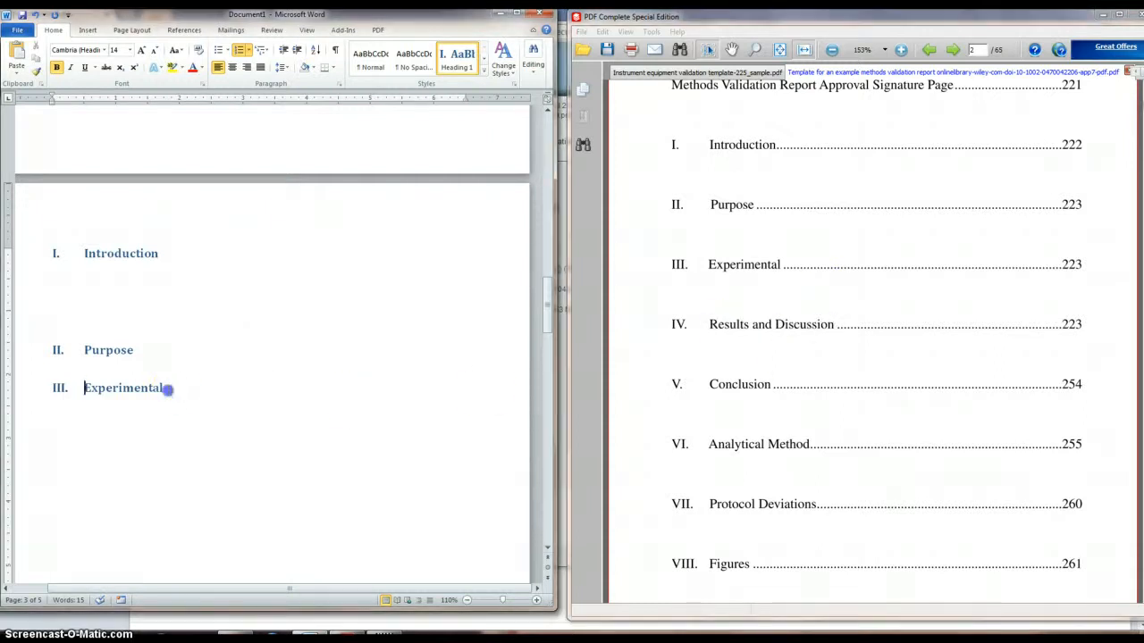
pyautogui.hotkey('ctrl', 'v')
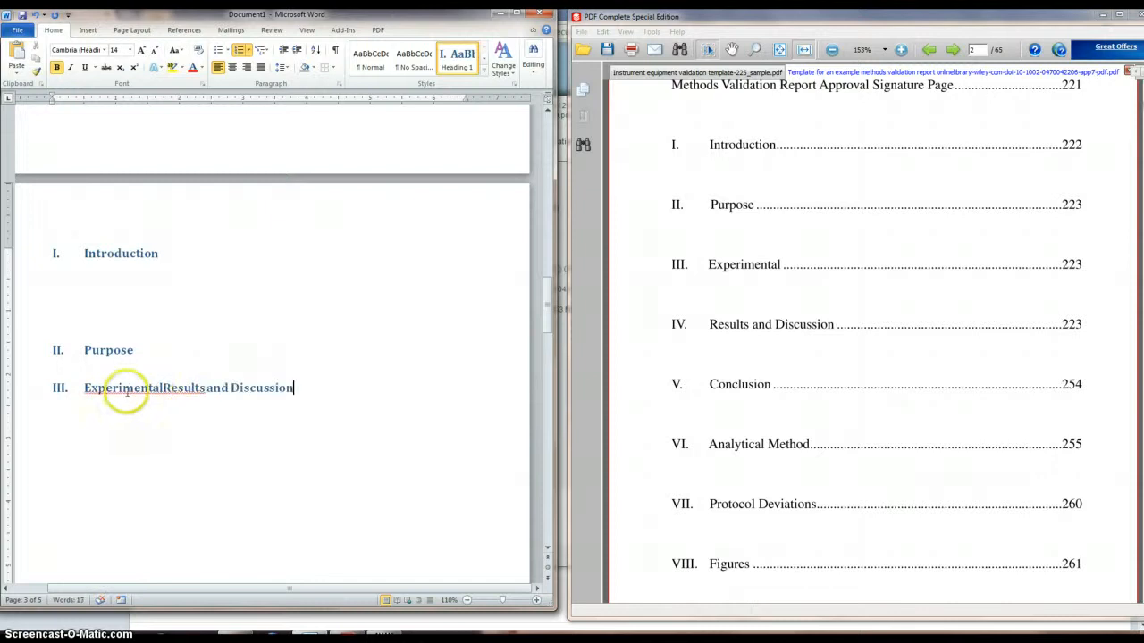
pyautogui.click(166, 394)
pyautogui.click(163, 391)
pyautogui.press('Return')
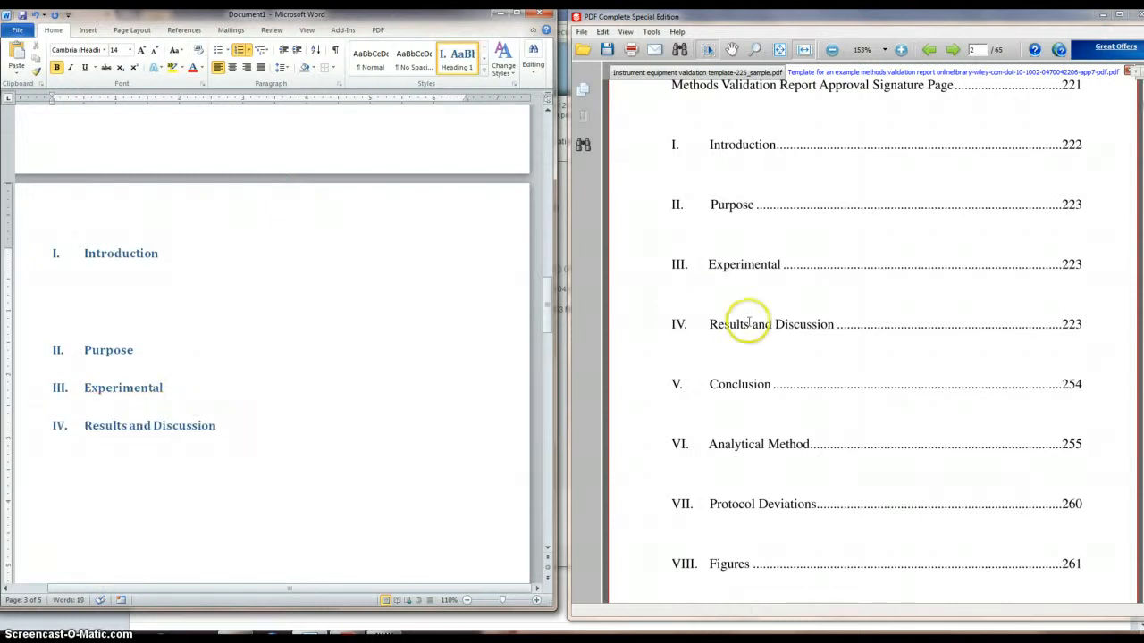
# Step: Copy "Conclusion" from the template's contents list and make it its own numbered heading below Results and Discussion
pyautogui.moveTo(709, 384); pyautogui.dragTo(773, 384)
pyautogui.hotkey('ctrl', 'c')
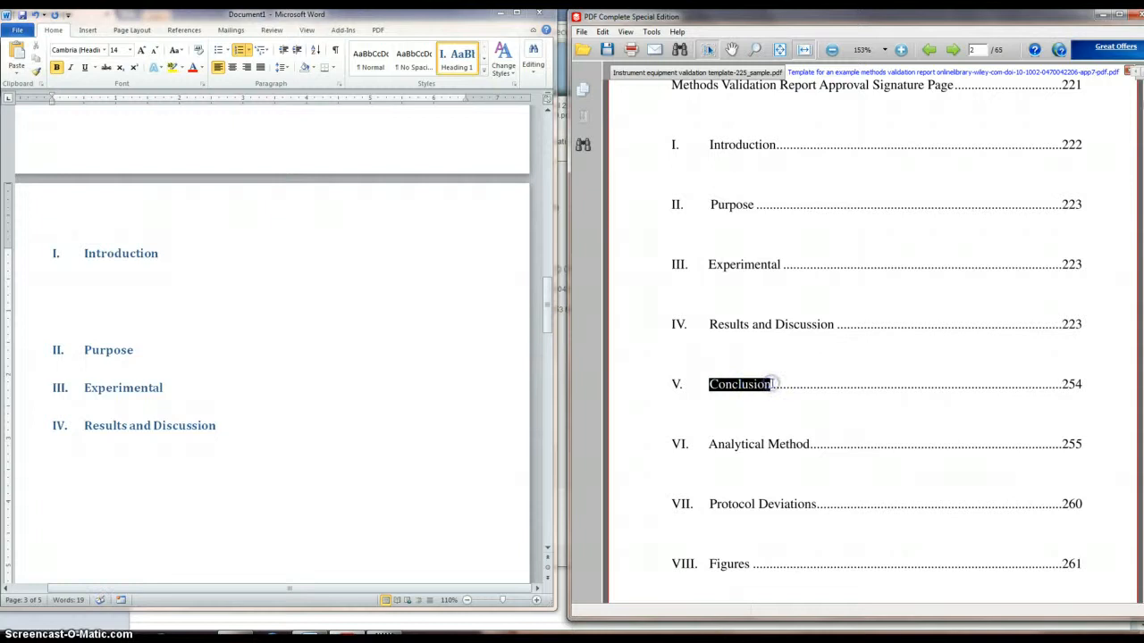
pyautogui.click(219, 426)
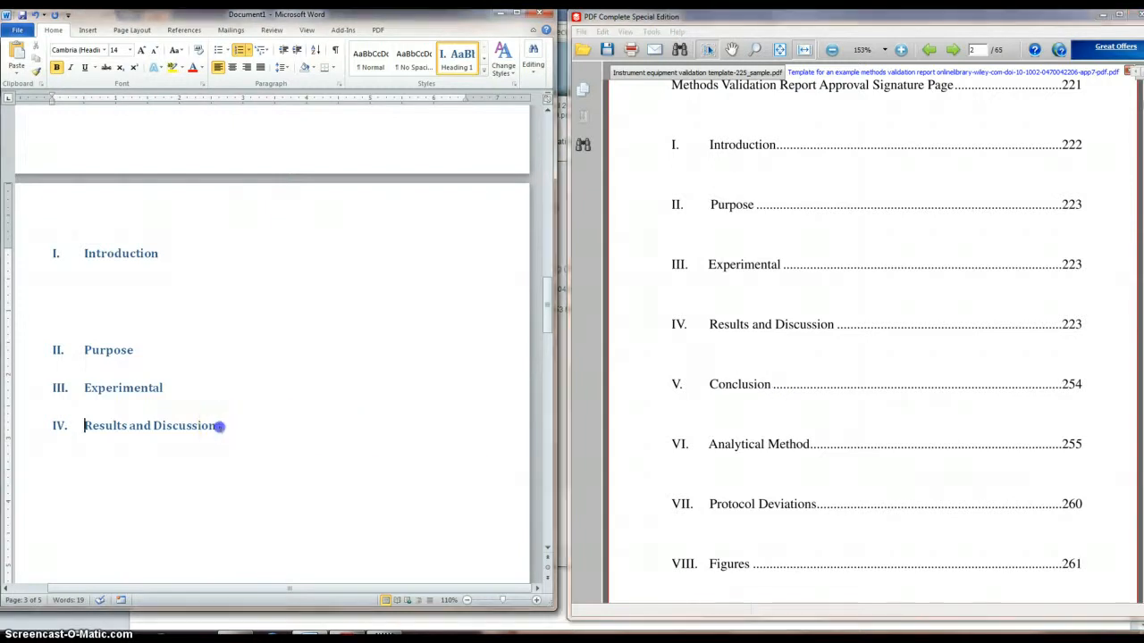
pyautogui.hotkey('ctrl', 'v')
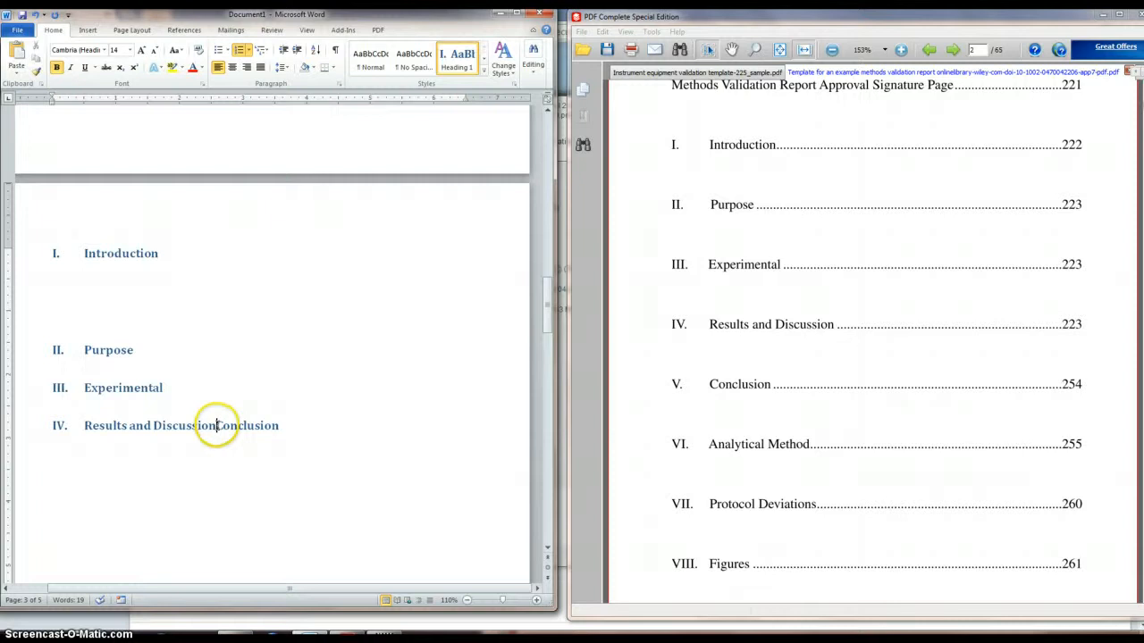
pyautogui.click(217, 426)
pyautogui.press('Return')
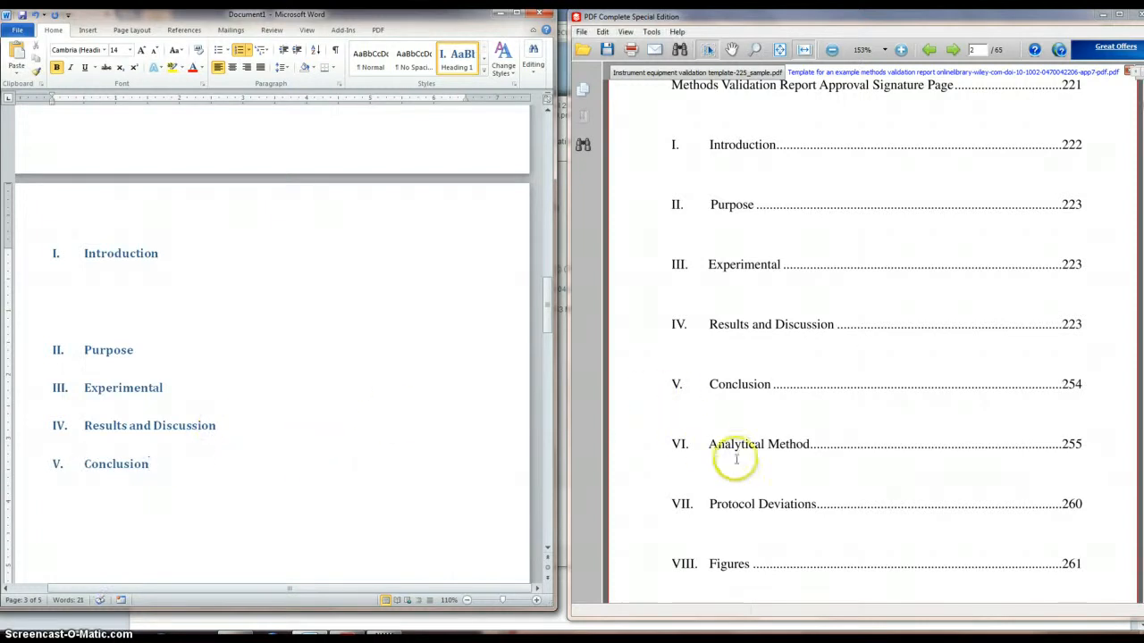
# Step: Copy "Analytical Method" from the template's contents list and make it its own numbered heading below Conclusion
pyautogui.moveTo(707, 444); pyautogui.dragTo(803, 444)
pyautogui.hotkey('ctrl', 'c')
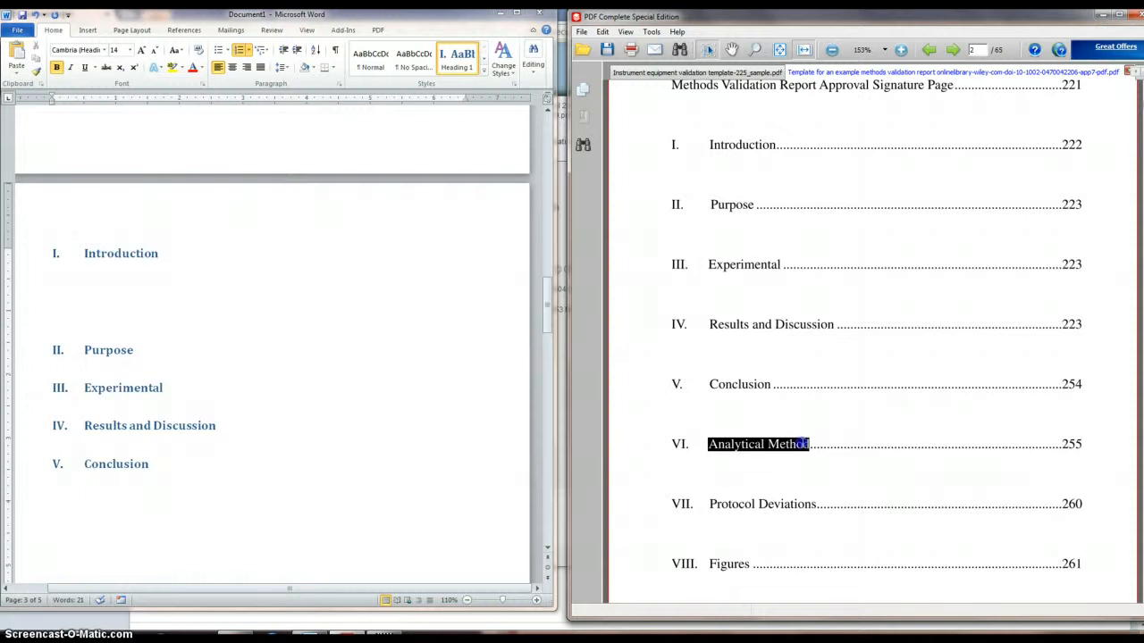
pyautogui.click(323, 486)
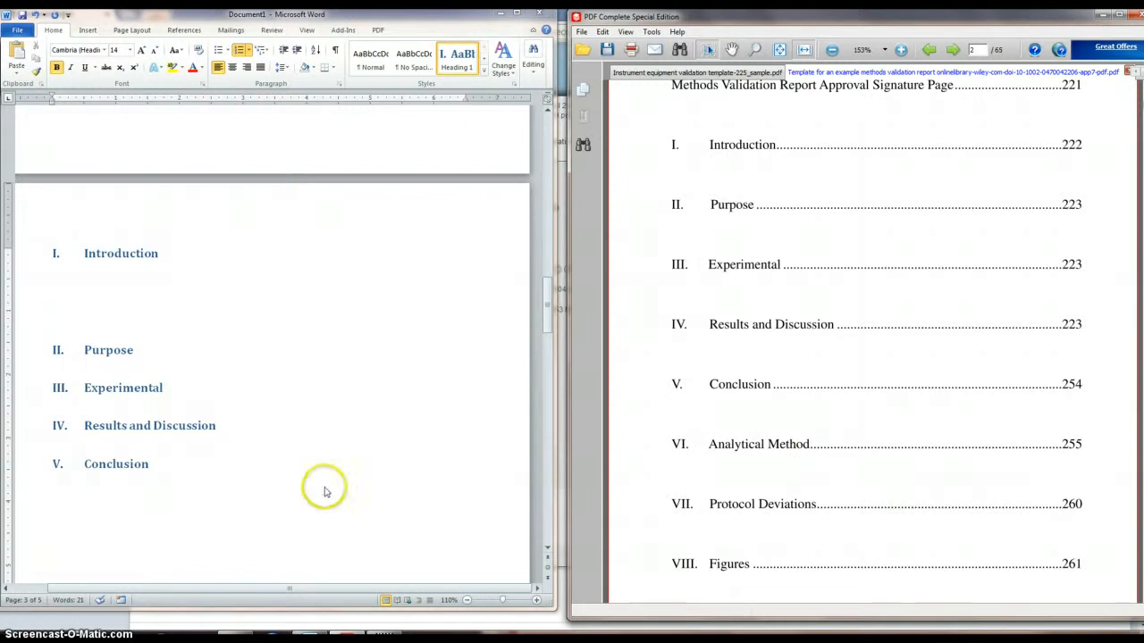
pyautogui.click(148, 466)
pyautogui.hotkey('ctrl', 'v')
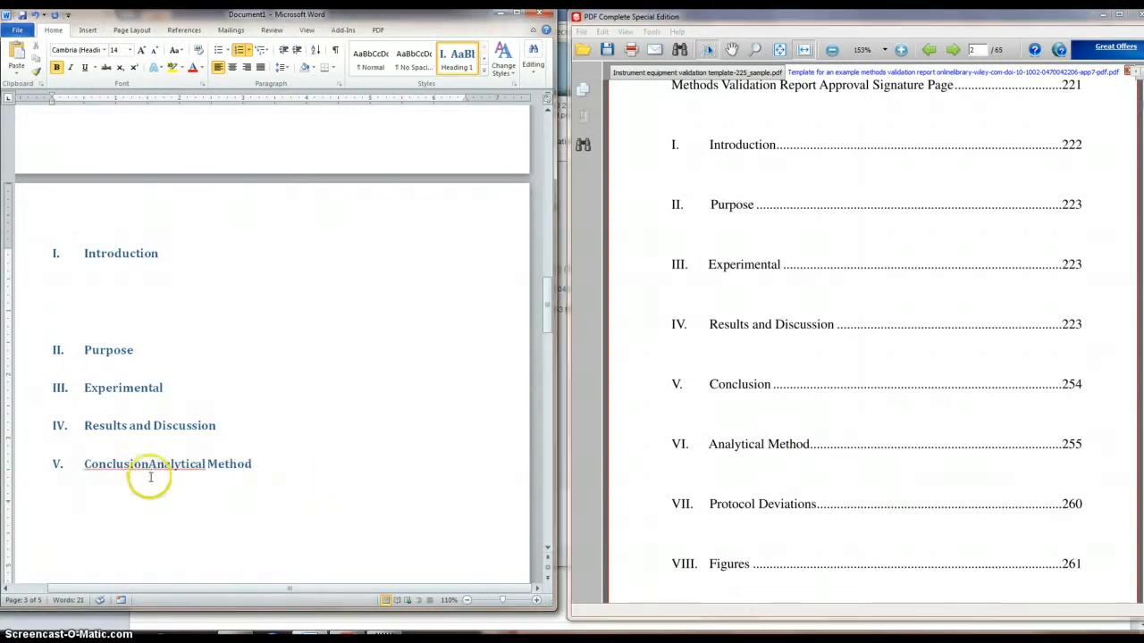
pyautogui.click(150, 465)
pyautogui.press('Return')
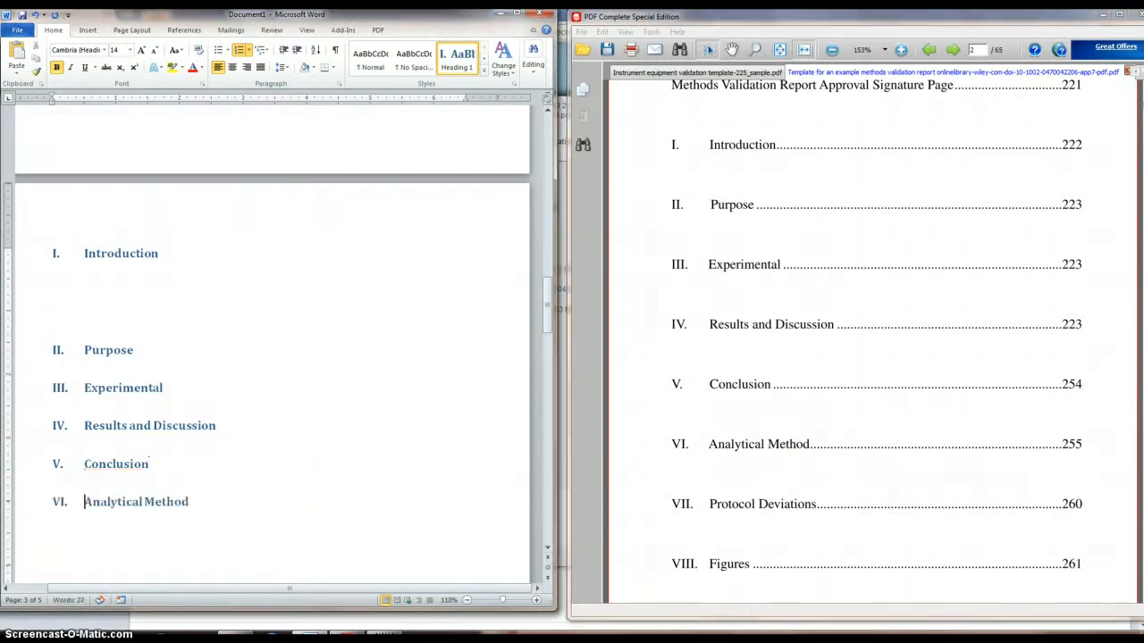
# Step: Copy "Protocol Deviations" from the template's contents list and make it its own numbered heading below Analytical Method
pyautogui.click(703, 507)
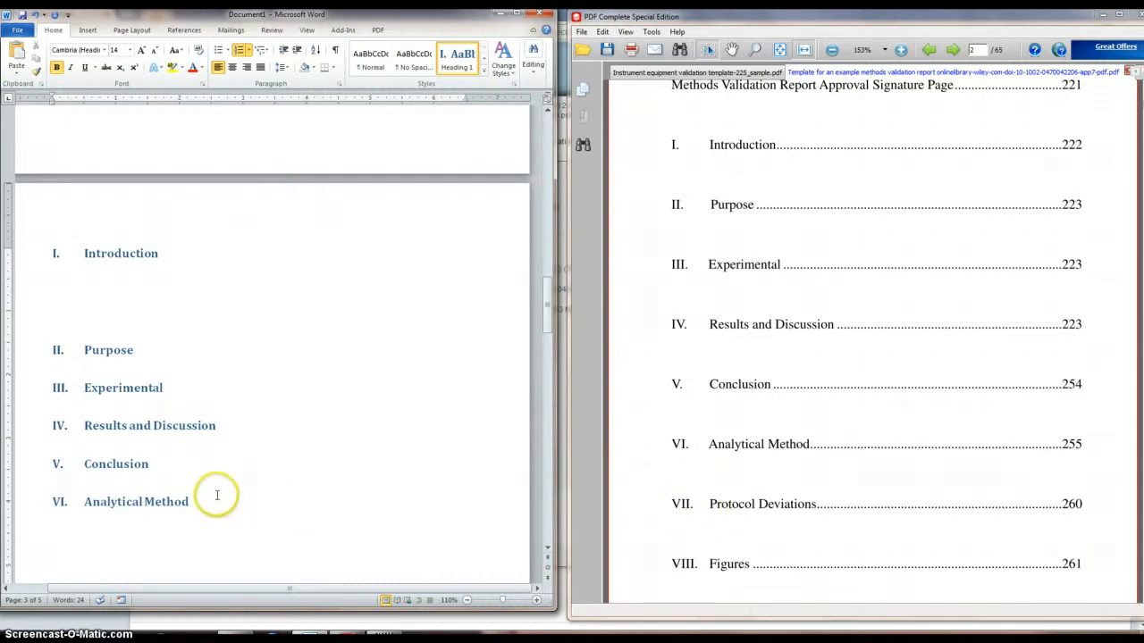
pyautogui.click(216, 495)
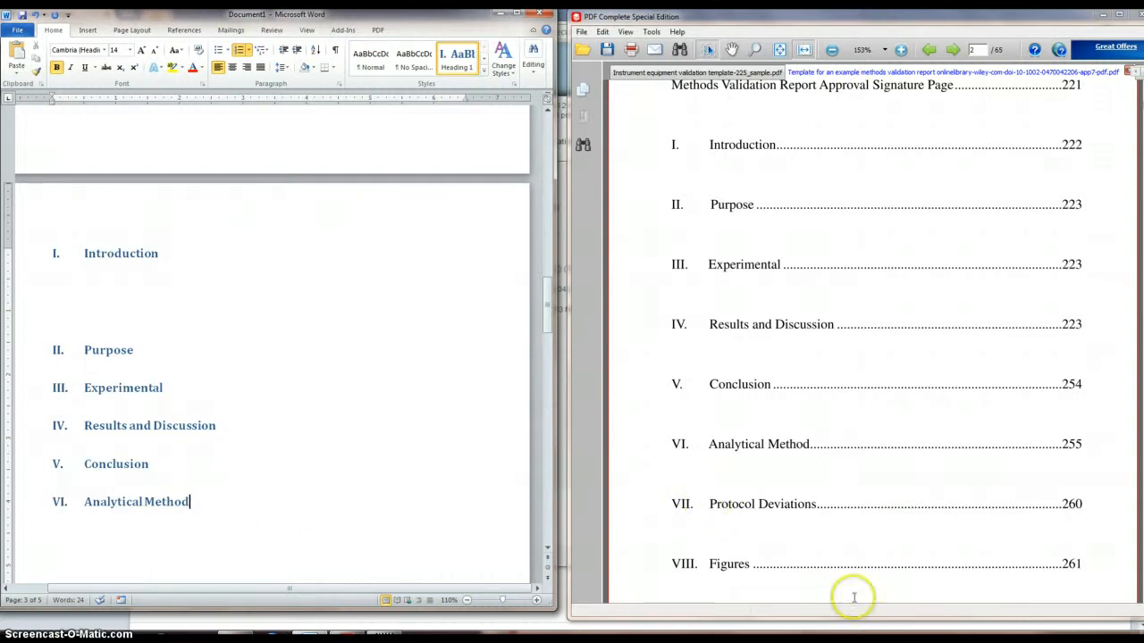
pyautogui.moveTo(710, 503); pyautogui.dragTo(817, 506)
pyautogui.hotkey('ctrl', 'c')
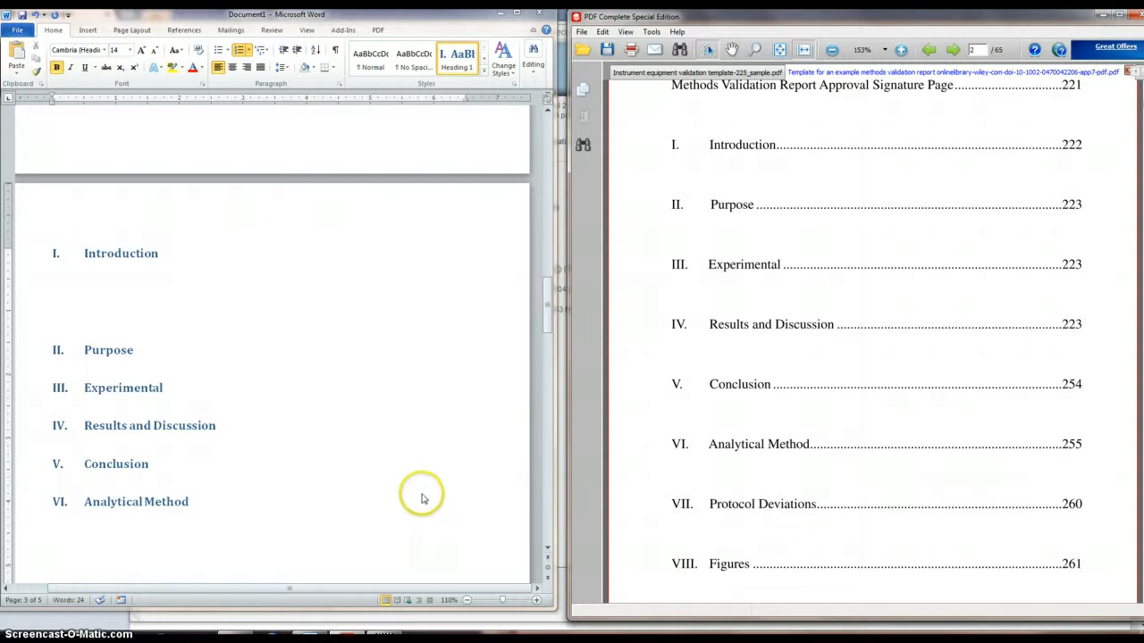
pyautogui.click(195, 503)
pyautogui.hotkey('ctrl', 'v')
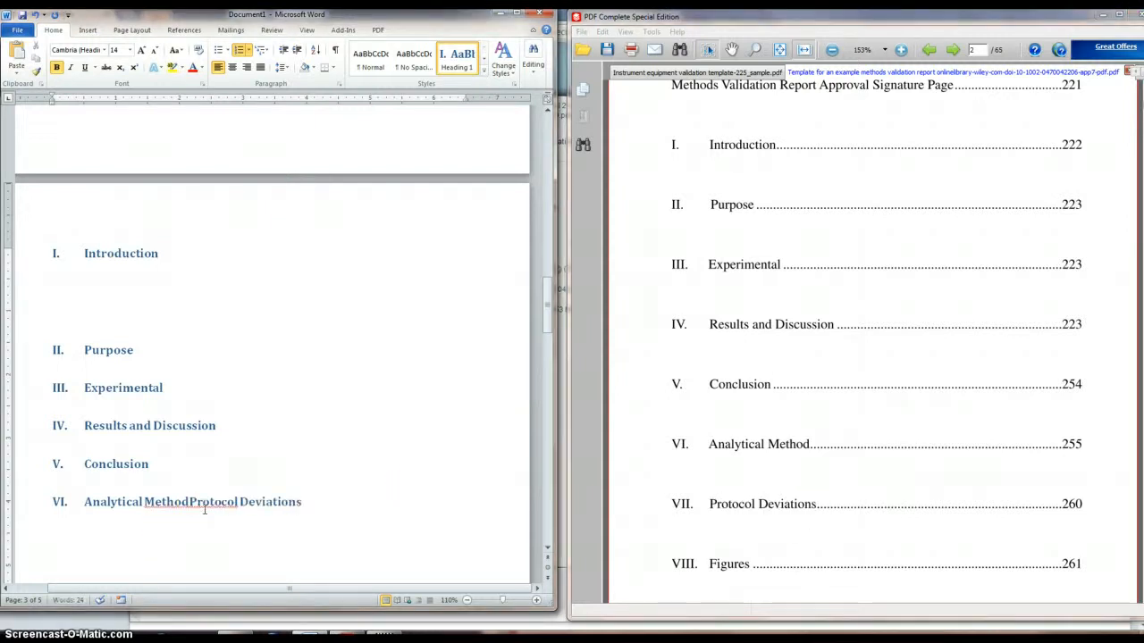
pyautogui.click(189, 503)
pyautogui.press('Return')
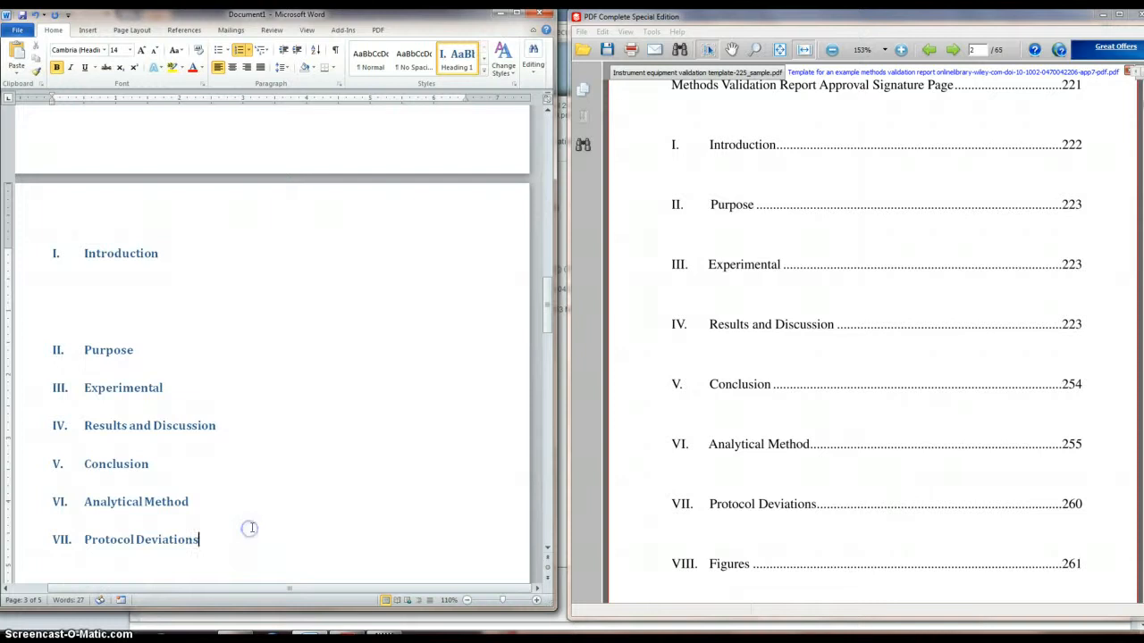
# Step: Look through the methods validation template's body pages for the lettered subheadings under its main sections, such as Experimental
pyautogui.scroll(-3, 248, 529)
pyautogui.scroll(-6, 831, 509)
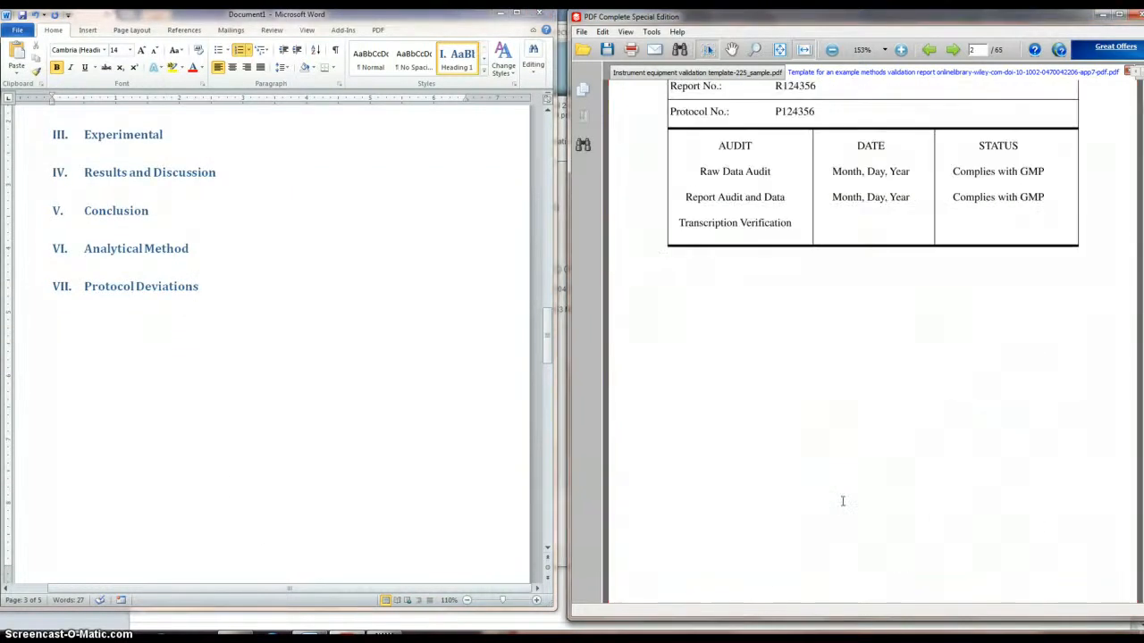
pyautogui.scroll(6, 841, 501)
pyautogui.scroll(-5, 843, 503)
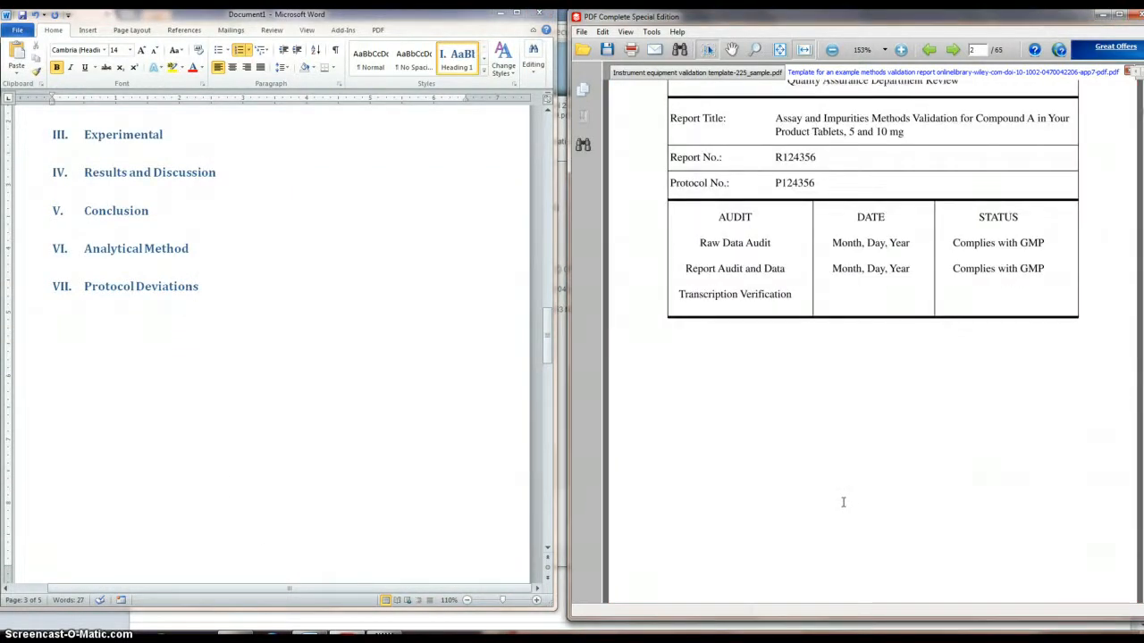
pyautogui.scroll(-10, 842, 502)
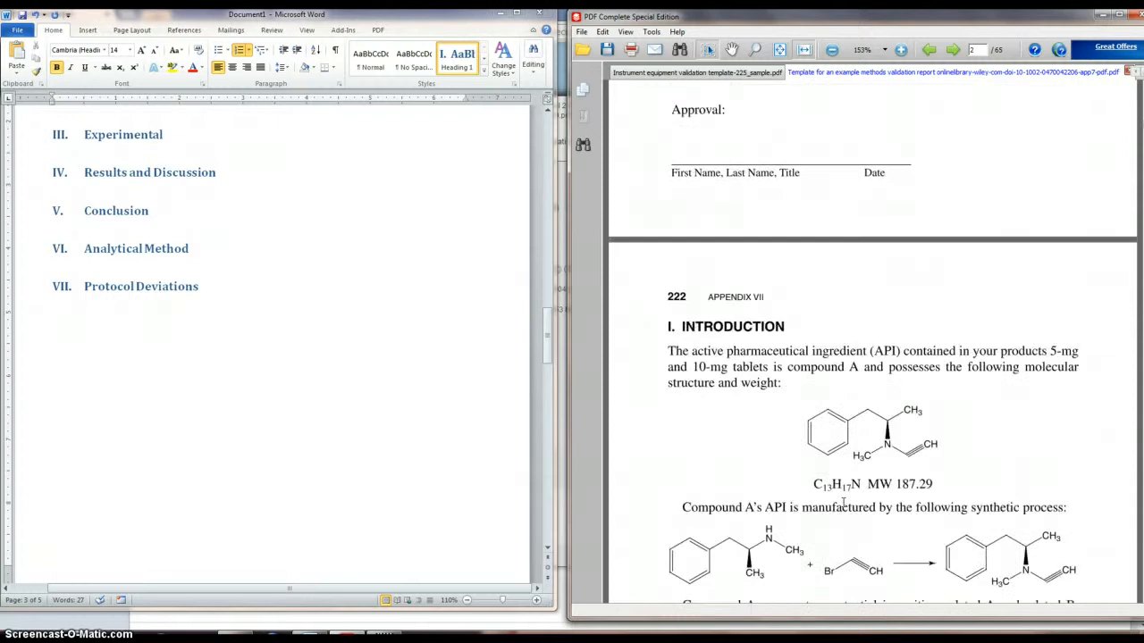
pyautogui.scroll(-15, 843, 503)
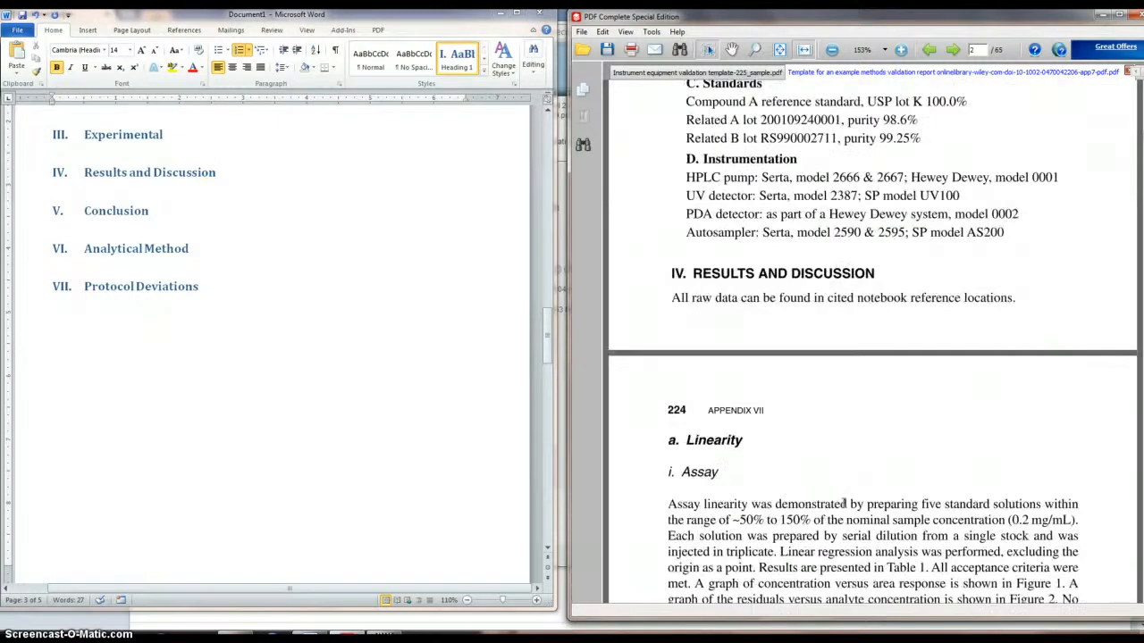
pyautogui.scroll(16, 843, 503)
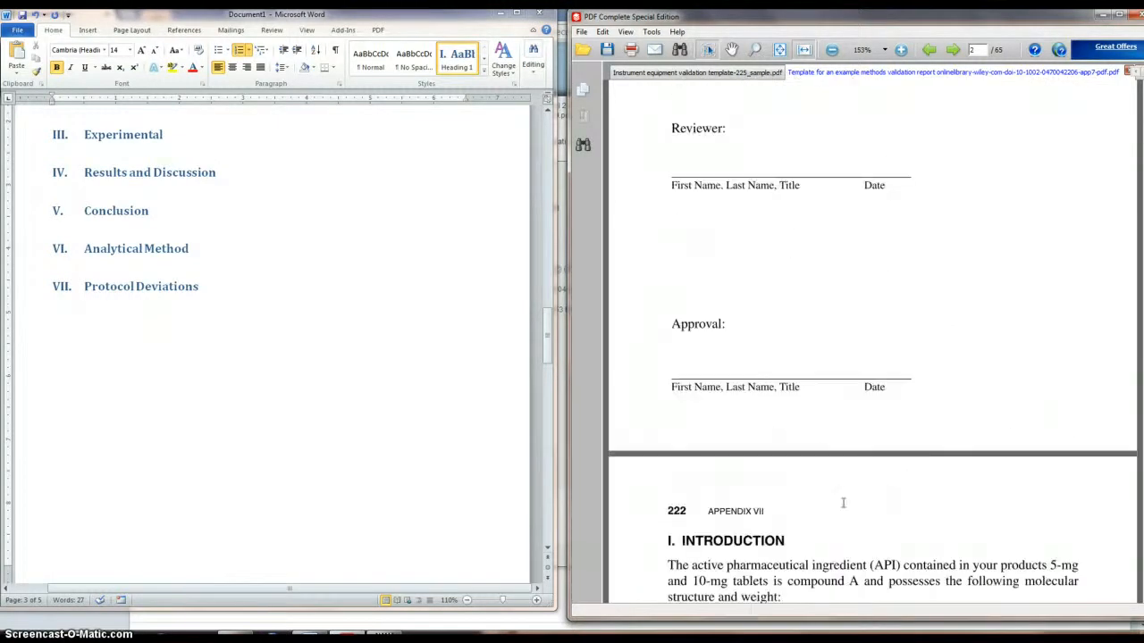
pyautogui.scroll(-8, 733, 539)
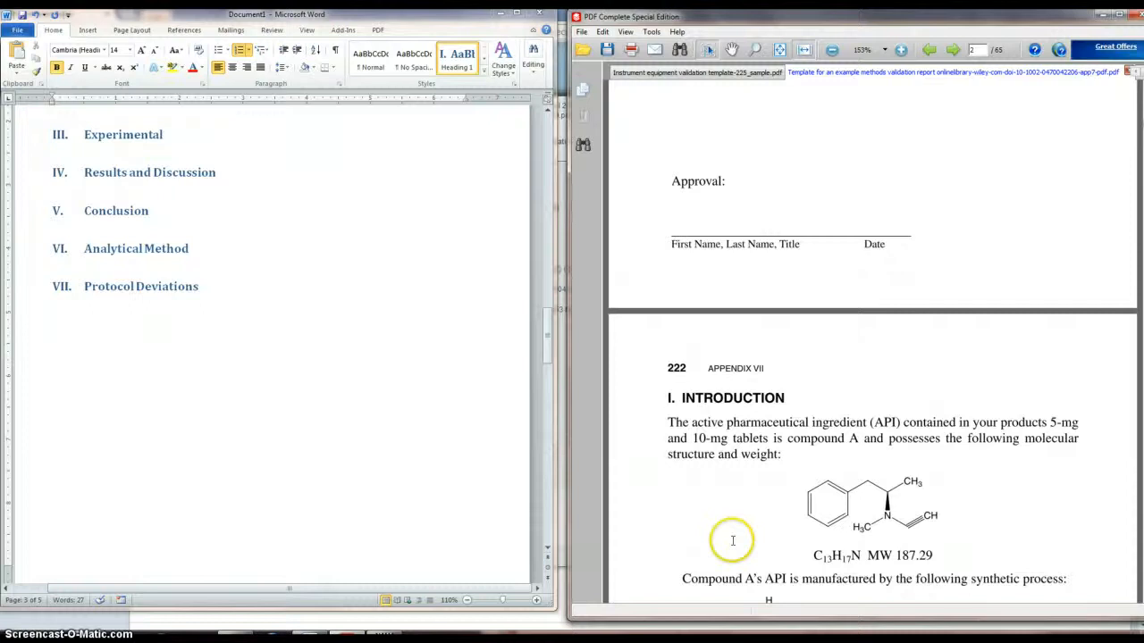
pyautogui.scroll(-3, 732, 539)
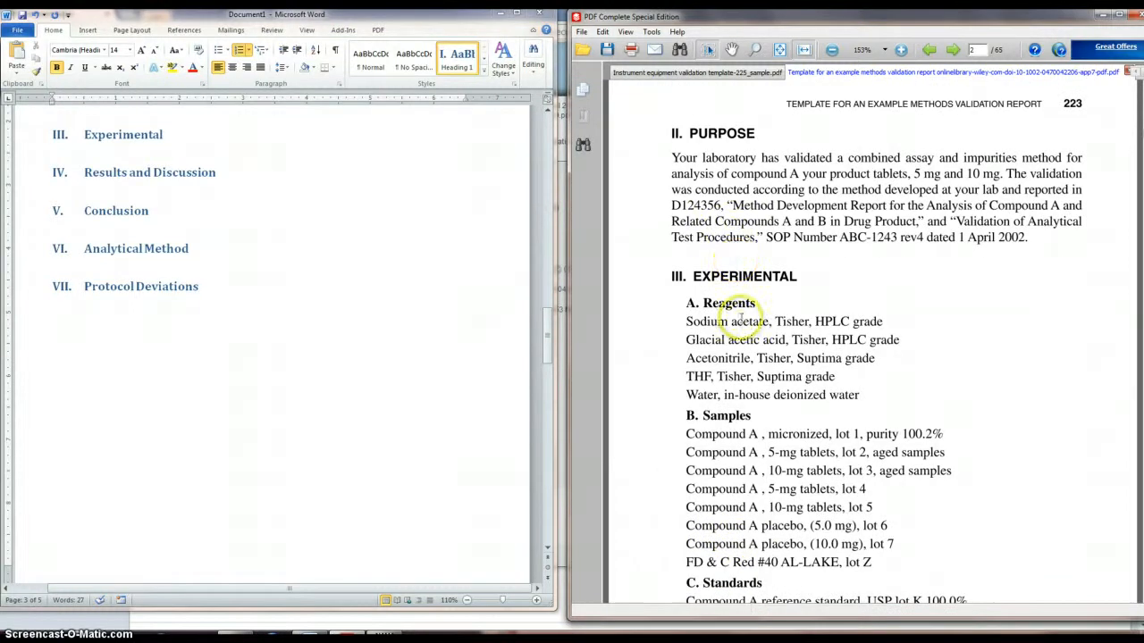
# Step: Compare the template's subheading levels around Experimental and Linearity with the report's main headings in Word
pyautogui.scroll(-15, 740, 319)
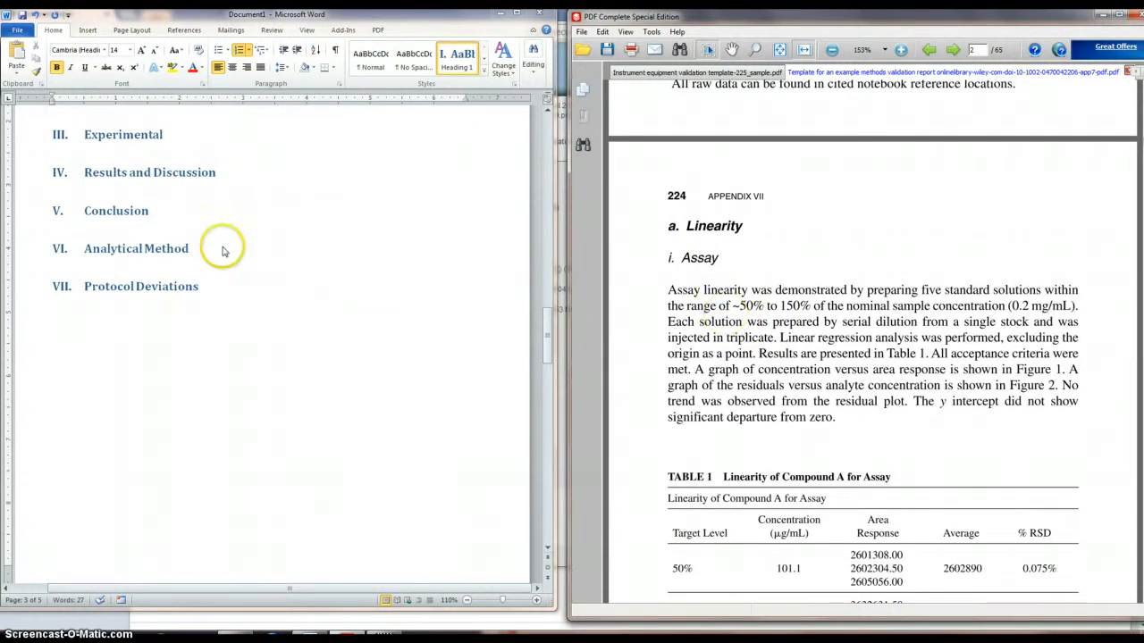
pyautogui.click(195, 286)
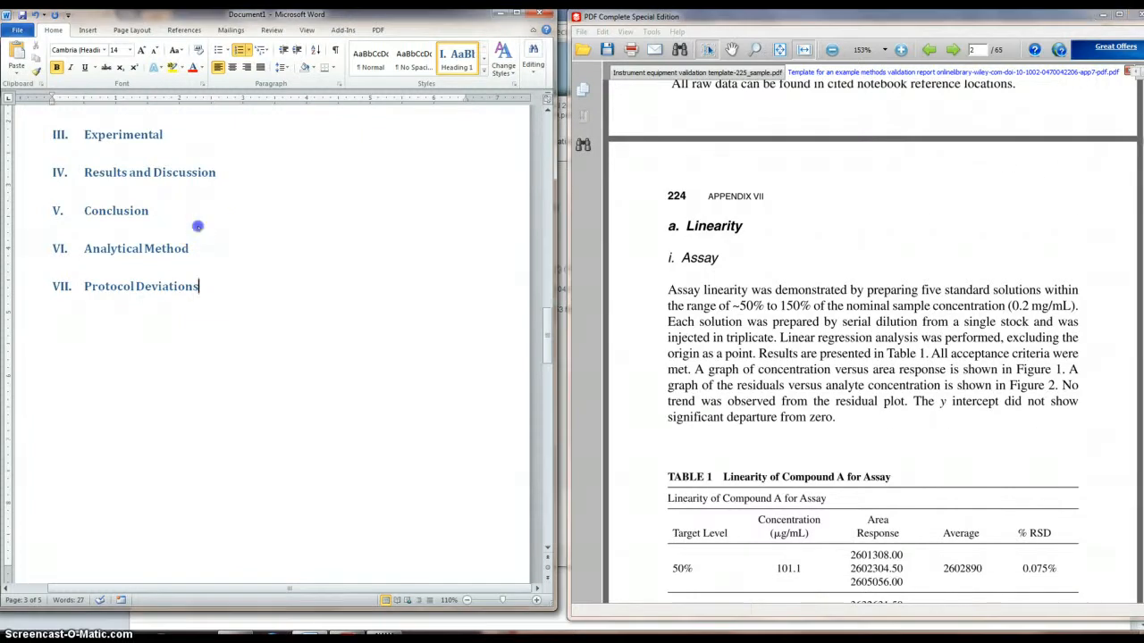
pyautogui.scroll(5, 198, 226)
pyautogui.click(153, 220)
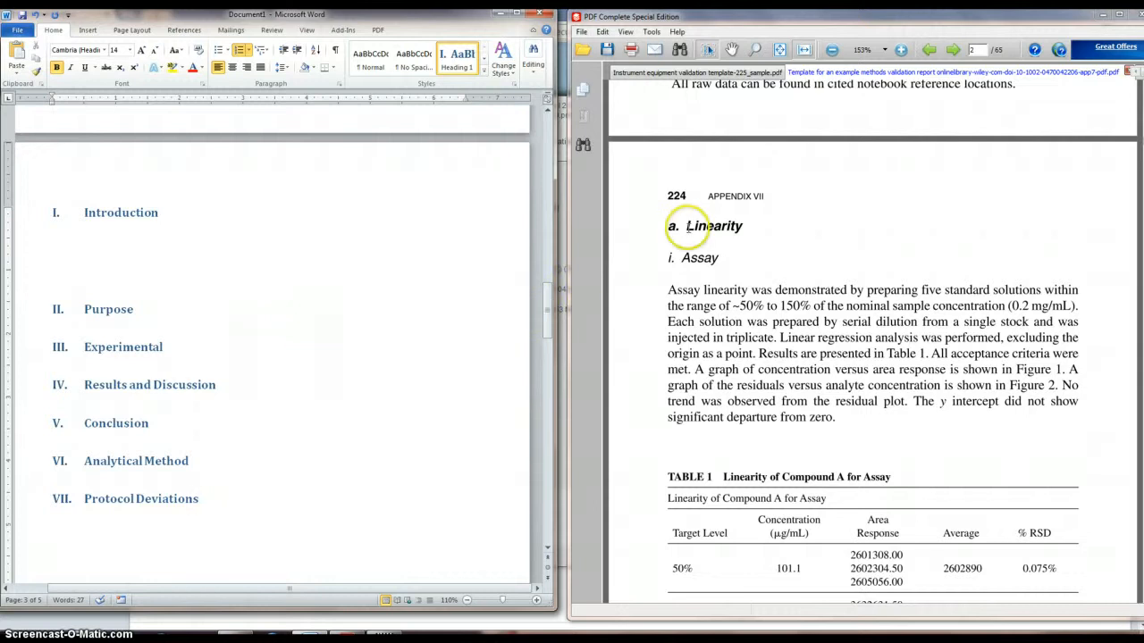
pyautogui.scroll(2, 688, 227)
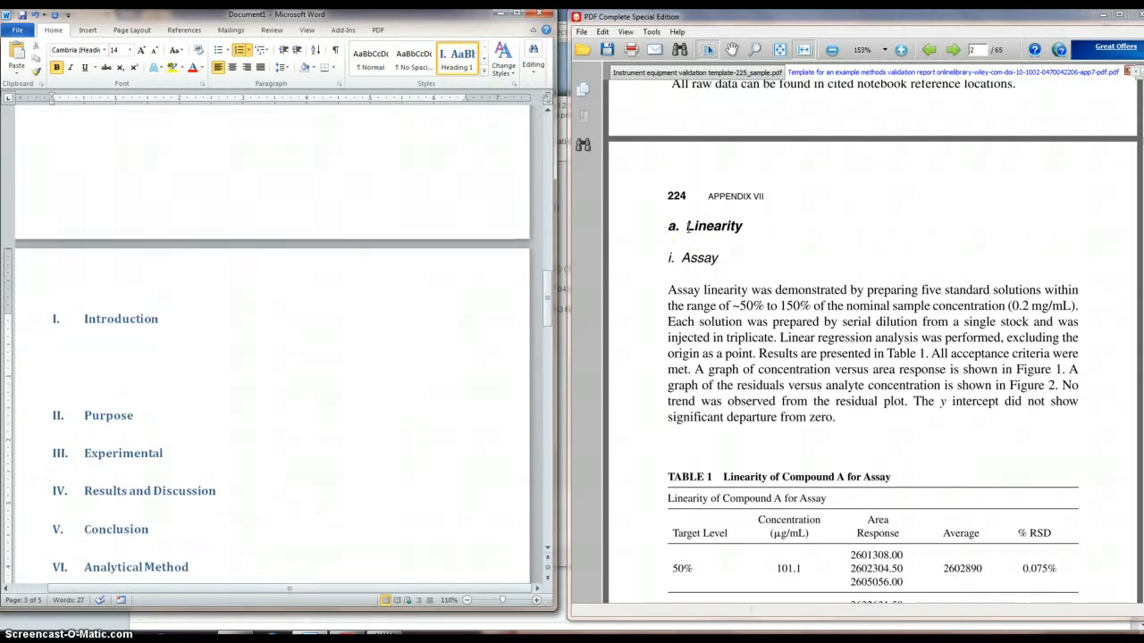
pyautogui.scroll(-1, 688, 227)
pyautogui.click(688, 227)
pyautogui.scroll(6, 688, 227)
pyautogui.scroll(-5, 688, 227)
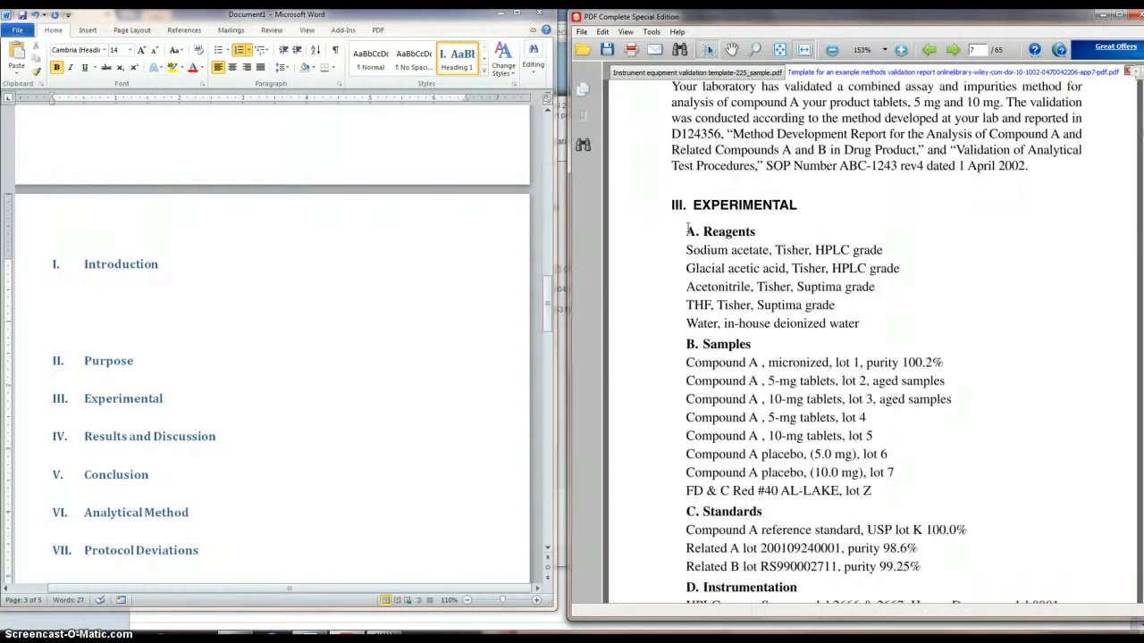
# Step: Insert a line below the Experimental heading and apply the current multilevel list to make it lettered subheading A
pyautogui.click(165, 399)
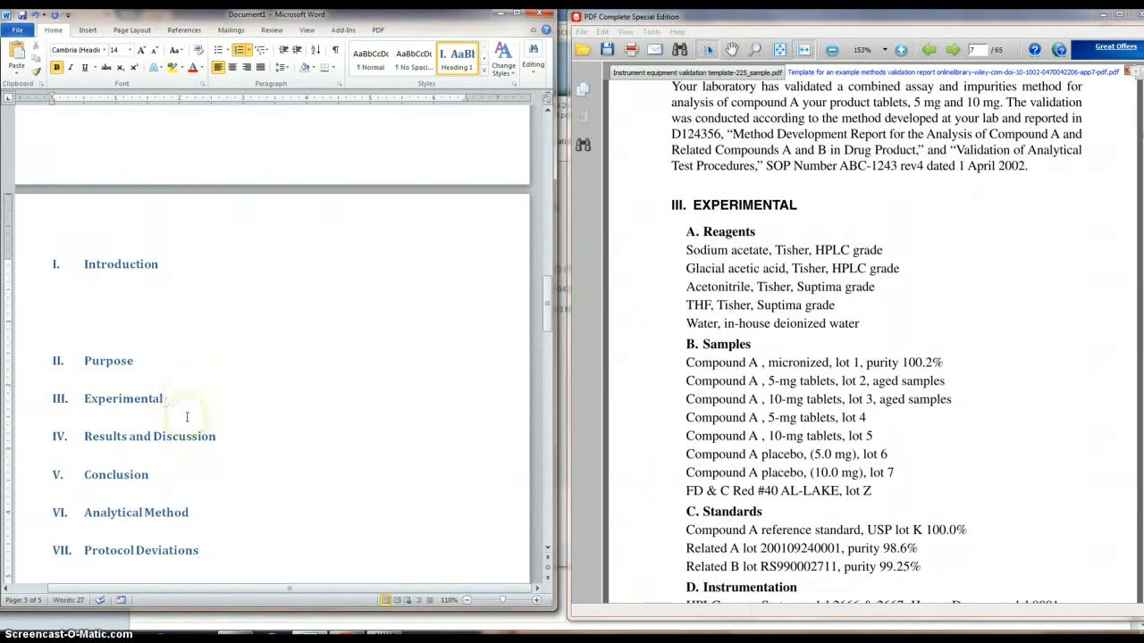
pyautogui.press('Return')
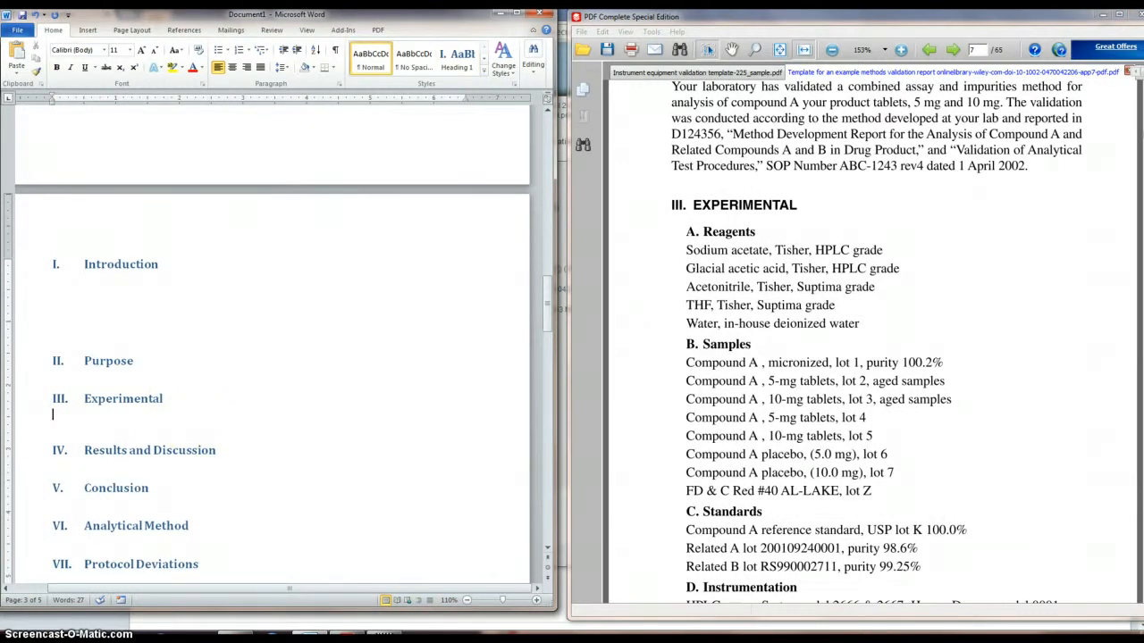
pyautogui.hotkey('ctrl', 'v')
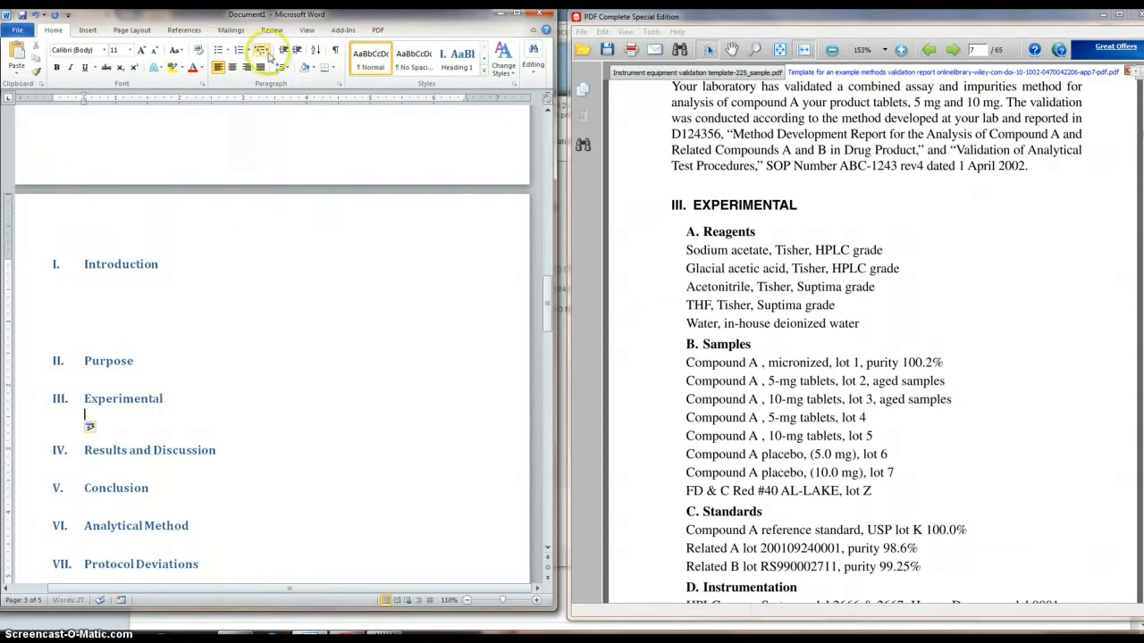
pyautogui.click(264, 51)
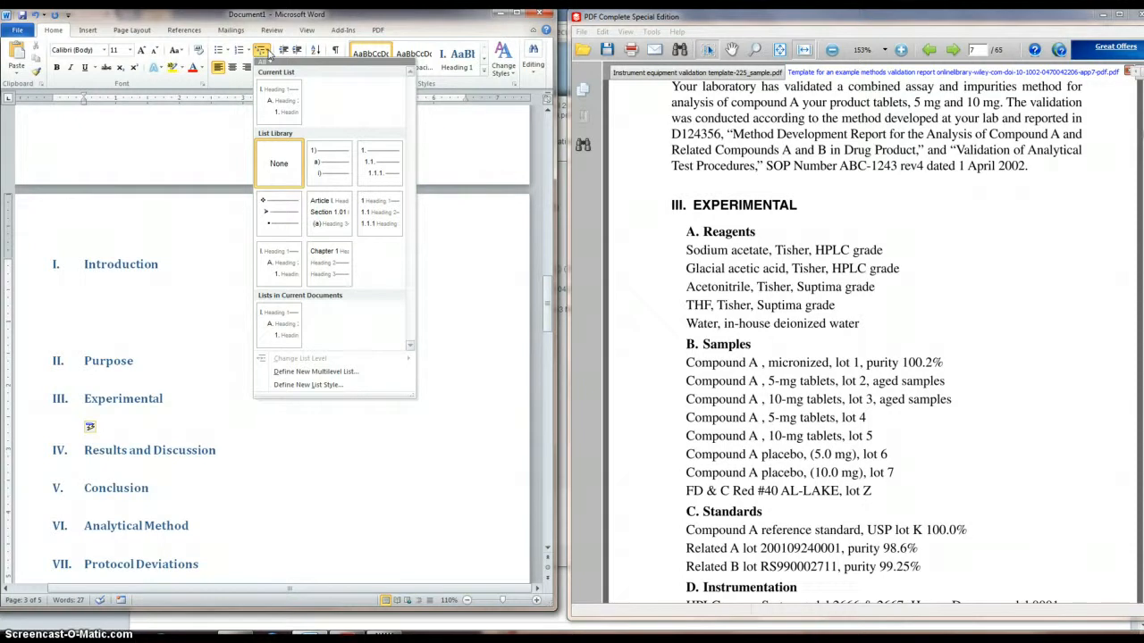
pyautogui.click(285, 109)
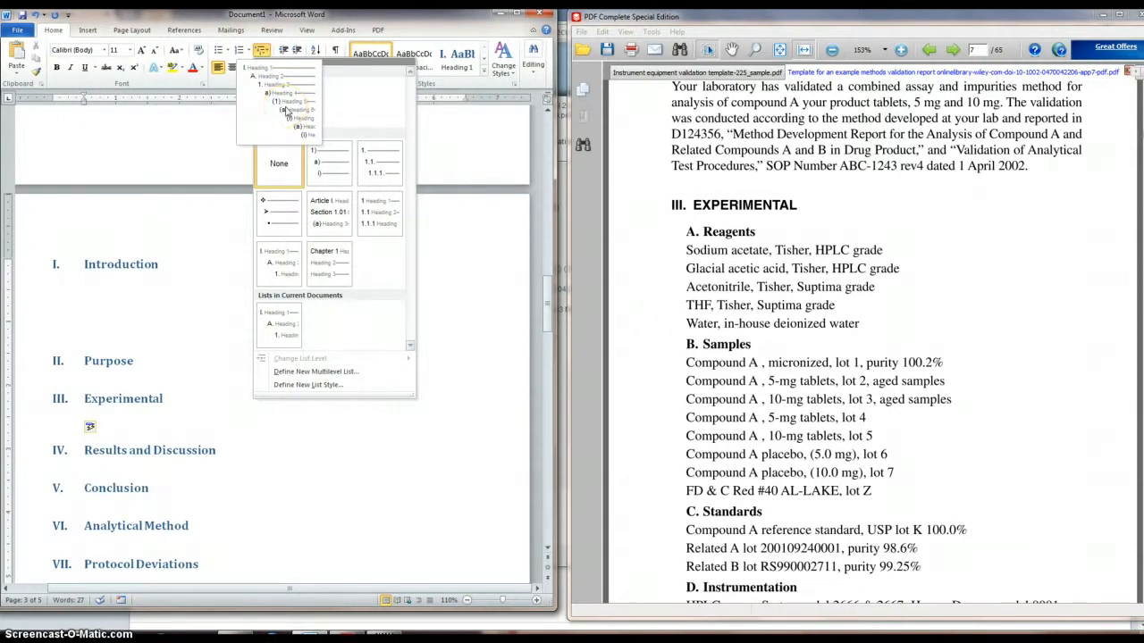
pyautogui.click(286, 109)
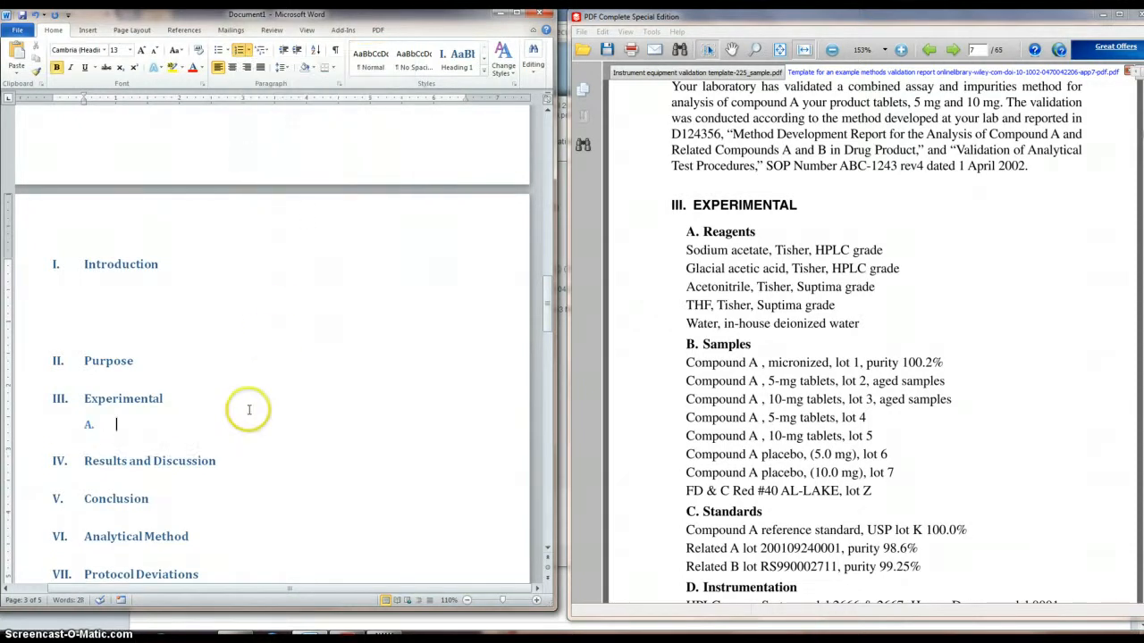
pyautogui.click(310, 407)
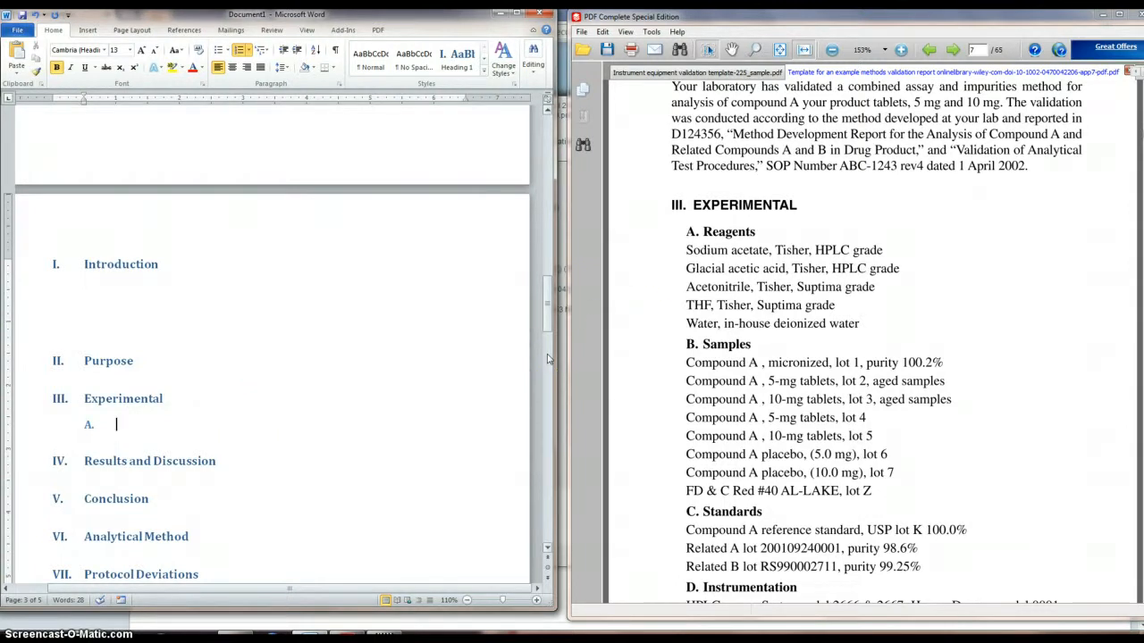
# Step: Enter "Reagent" and "Samples" as lettered subheadings A and B under Experimental
pyautogui.write('Reagent')
pyautogui.press('Return')
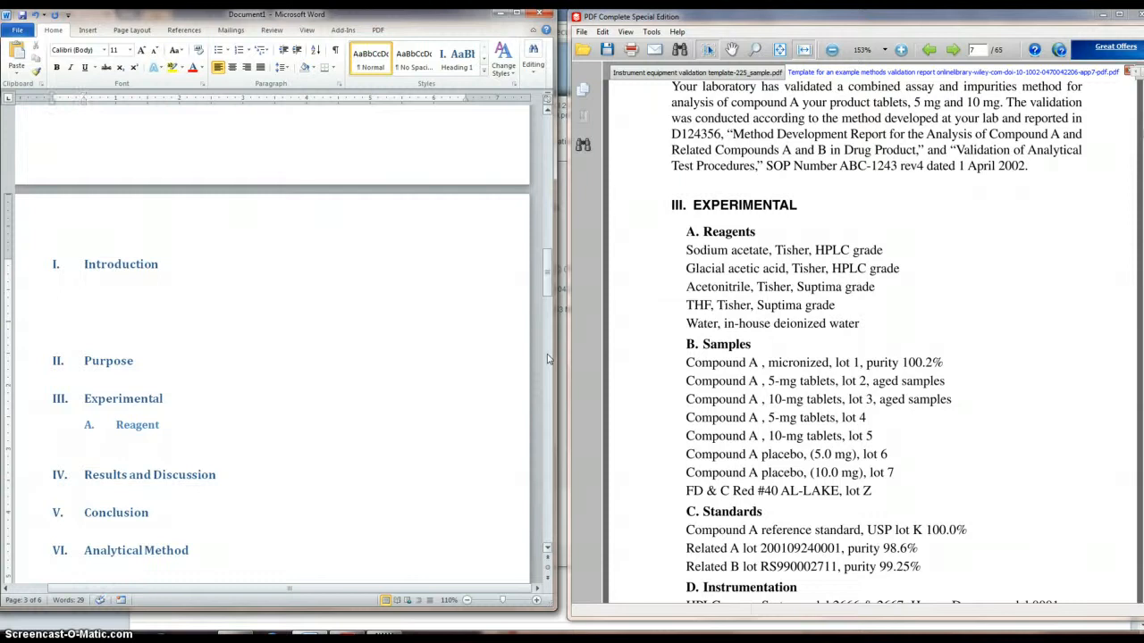
pyautogui.press('BackSpace')
pyautogui.press('Return')
pyautogui.press('BackSpace')
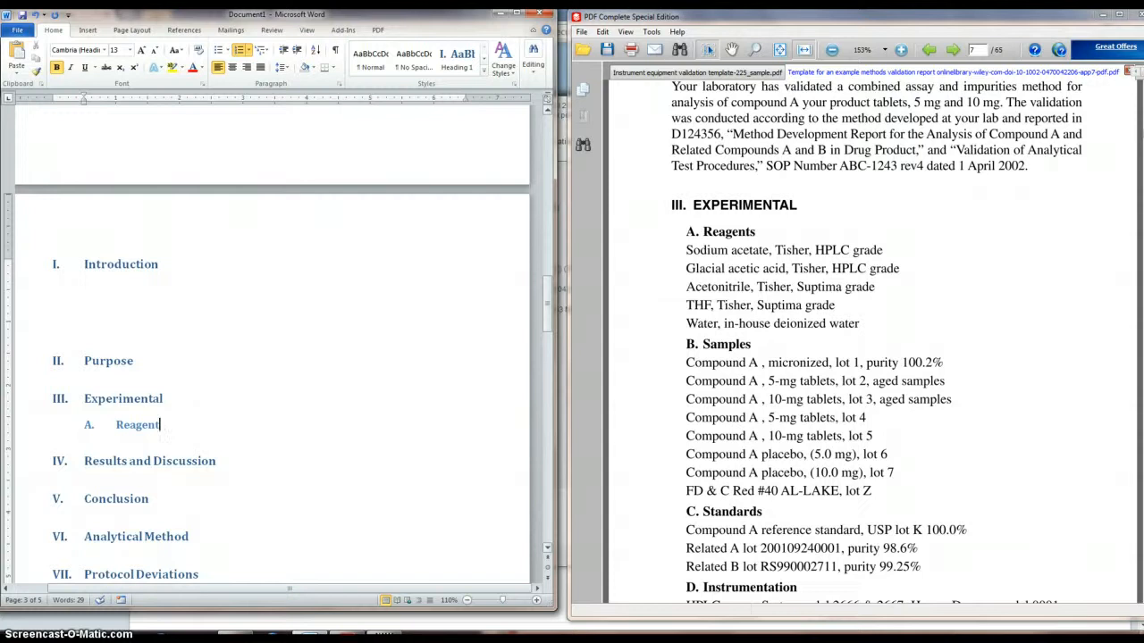
pyautogui.write('Samples1')
pyautogui.press('Return')
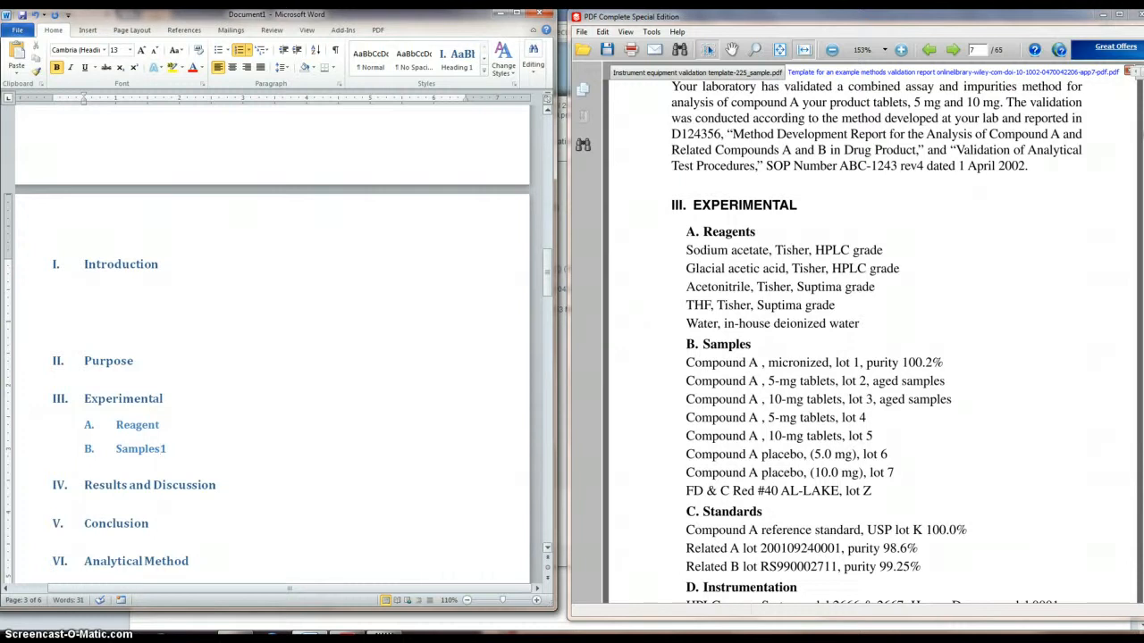
# Step: Add "Standards" and "Instrumentation" as lettered subheadings C and D under Experimental, without the stray "1"
pyautogui.press('Return')
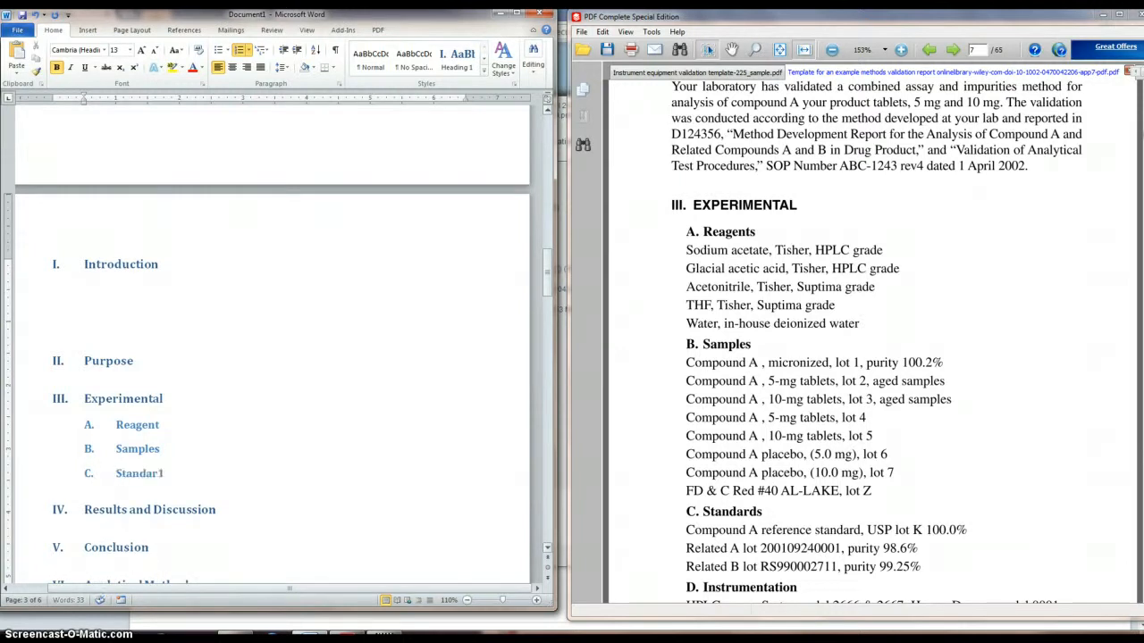
pyautogui.press('BackSpace')
pyautogui.write('ds')
pyautogui.press('Return')
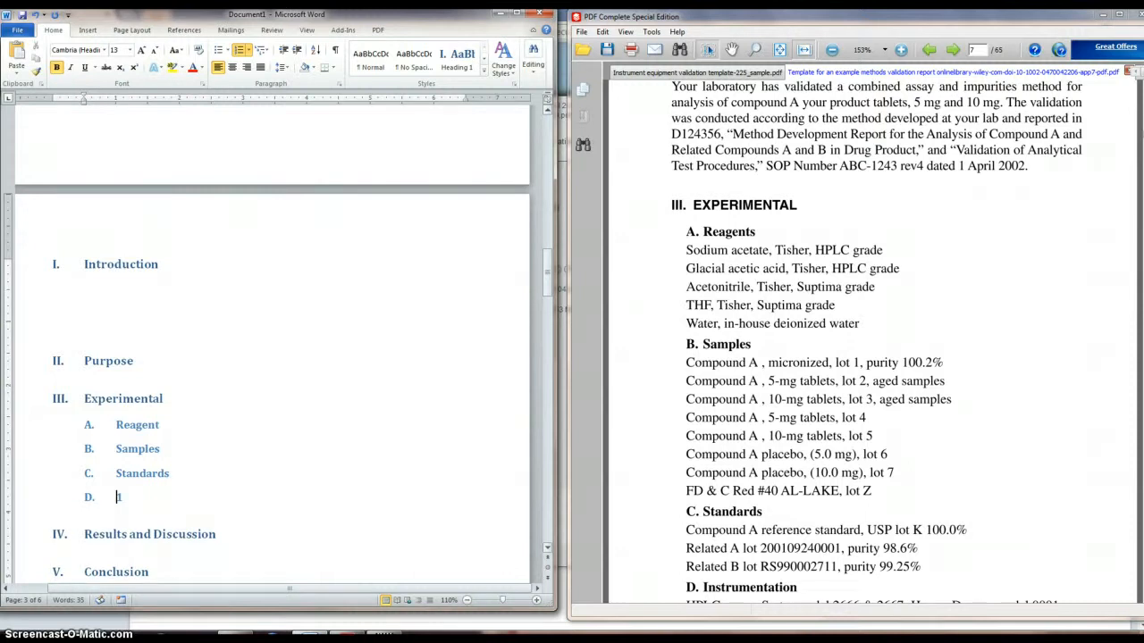
pyautogui.write('Instrumentation')
pyautogui.press('Delete')
# Step: Examine how the template arranges its subheadings from Experimental through Results and Discussion, including the levels below them
pyautogui.click(899, 383)
pyautogui.scroll(-5, 900, 382)
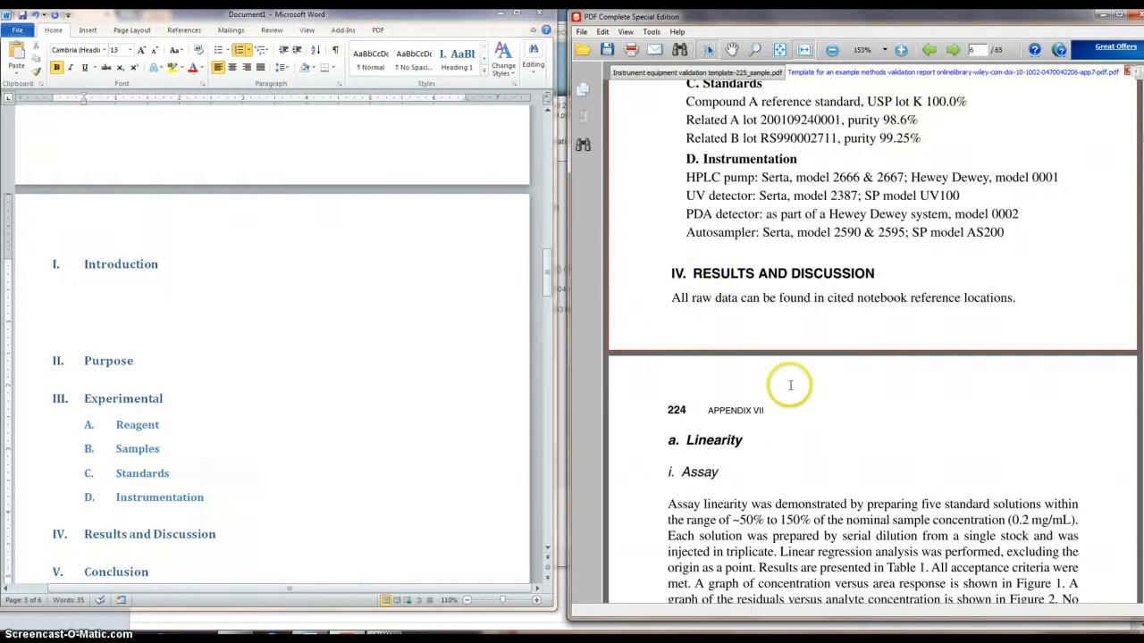
pyautogui.scroll(-3, 792, 384)
pyautogui.scroll(3, 793, 384)
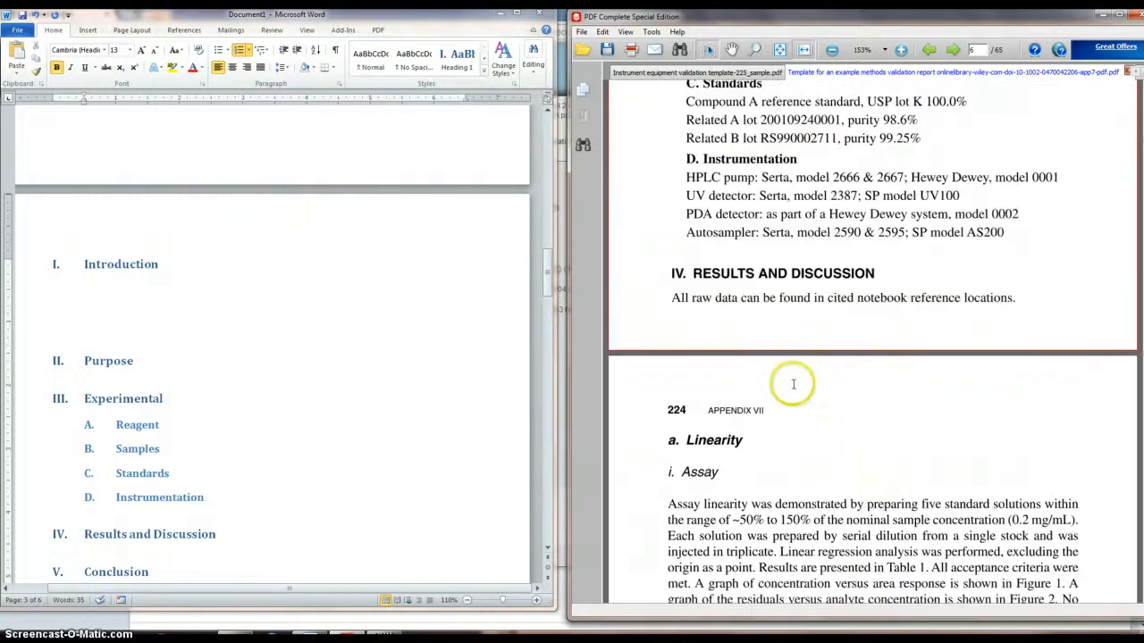
pyautogui.scroll(13, 776, 364)
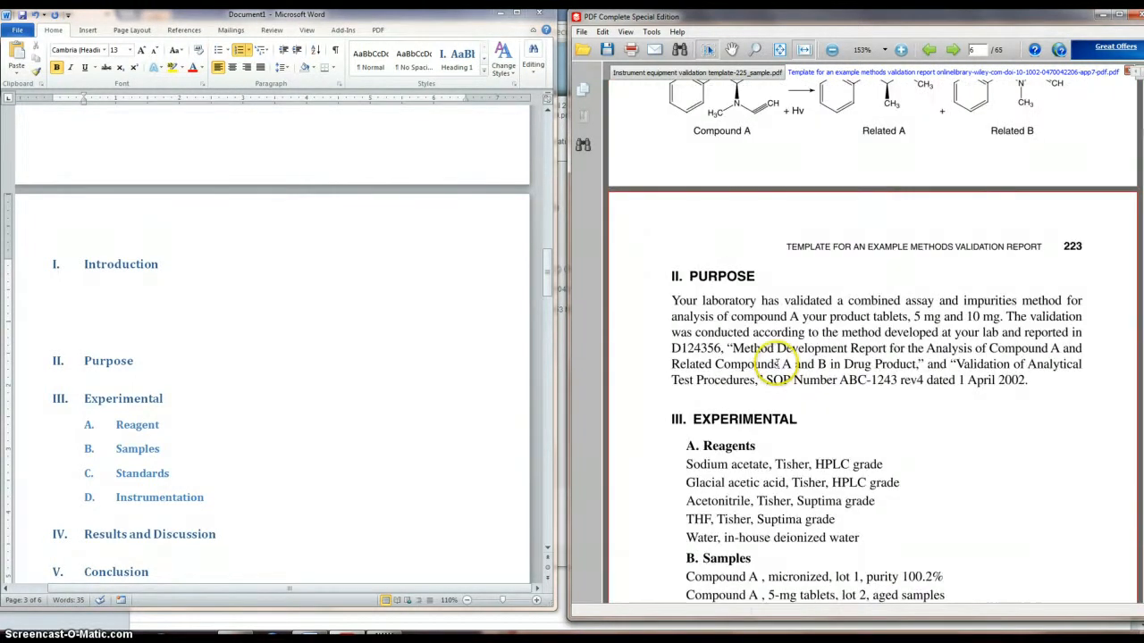
pyautogui.scroll(-12, 706, 330)
pyautogui.scroll(-3, 749, 266)
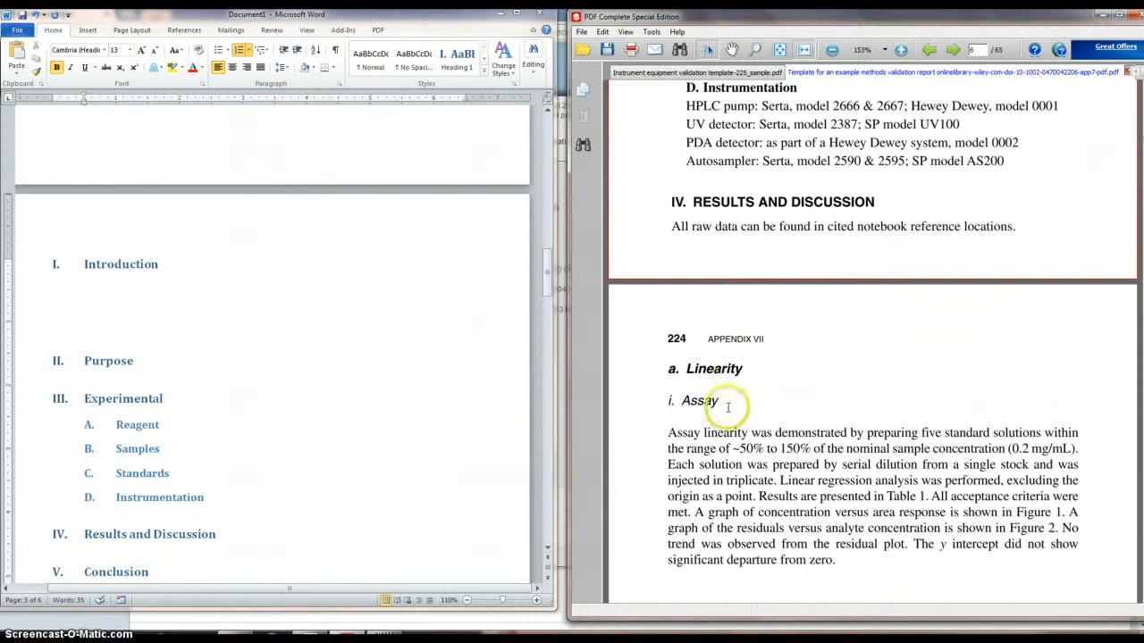
# Step: Add a numbered third-level heading with the text "1" below the Reagent subheading
pyautogui.click(160, 425)
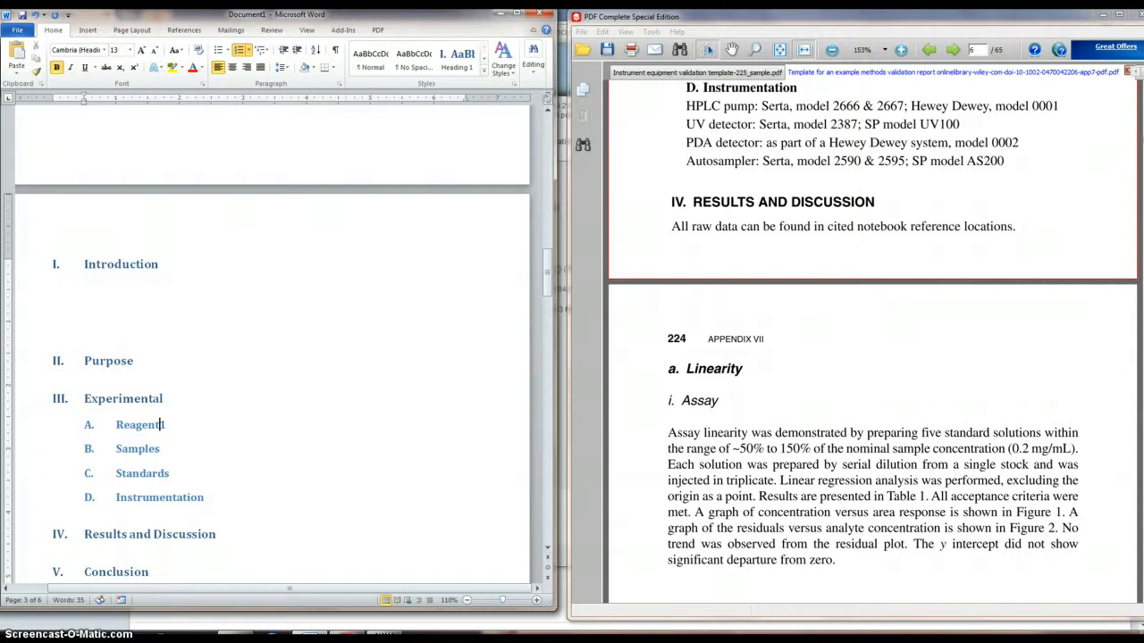
pyautogui.press('Return')
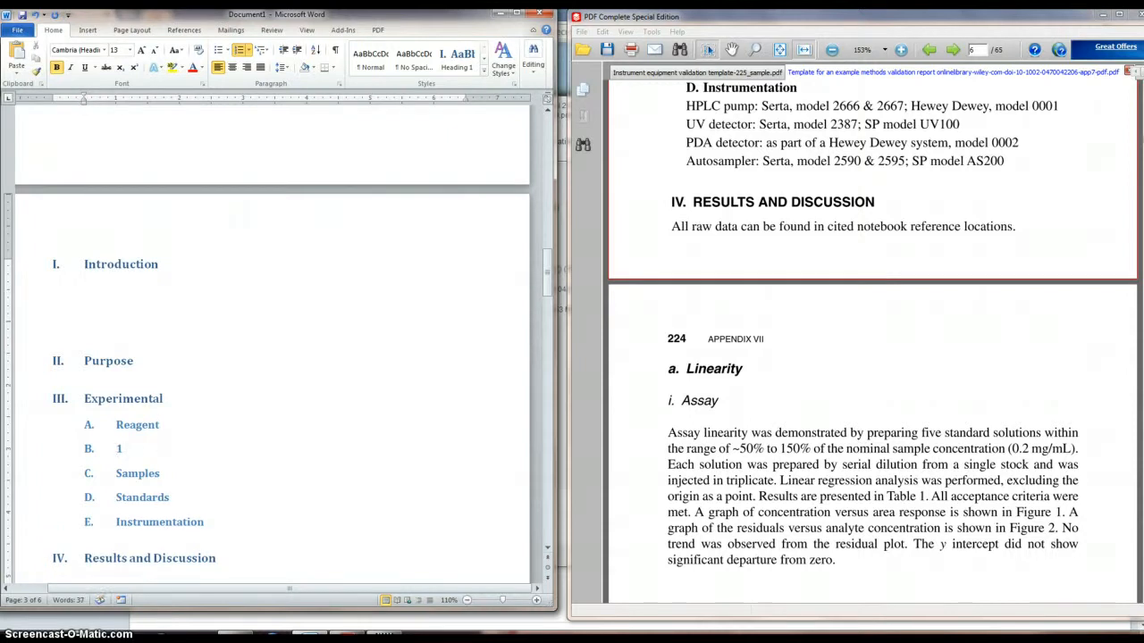
pyautogui.press('BackSpace')
pyautogui.press('Tab')
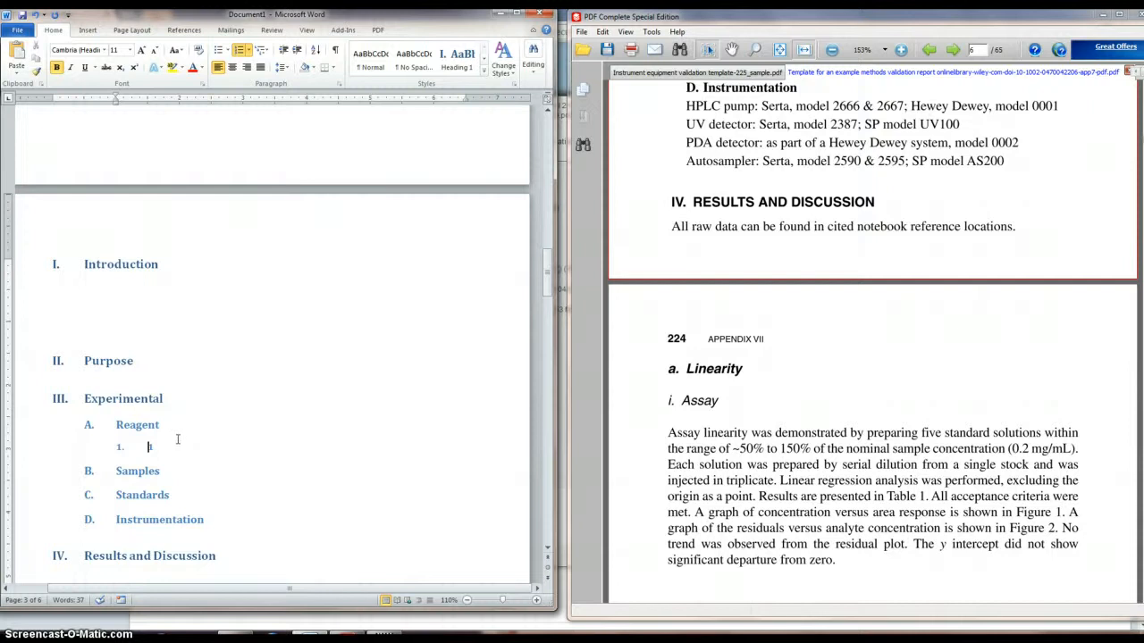
# Step: Update the table of contents on the second page so it lists the report's headings and subheadings
pyautogui.scroll(-2, 249, 489)
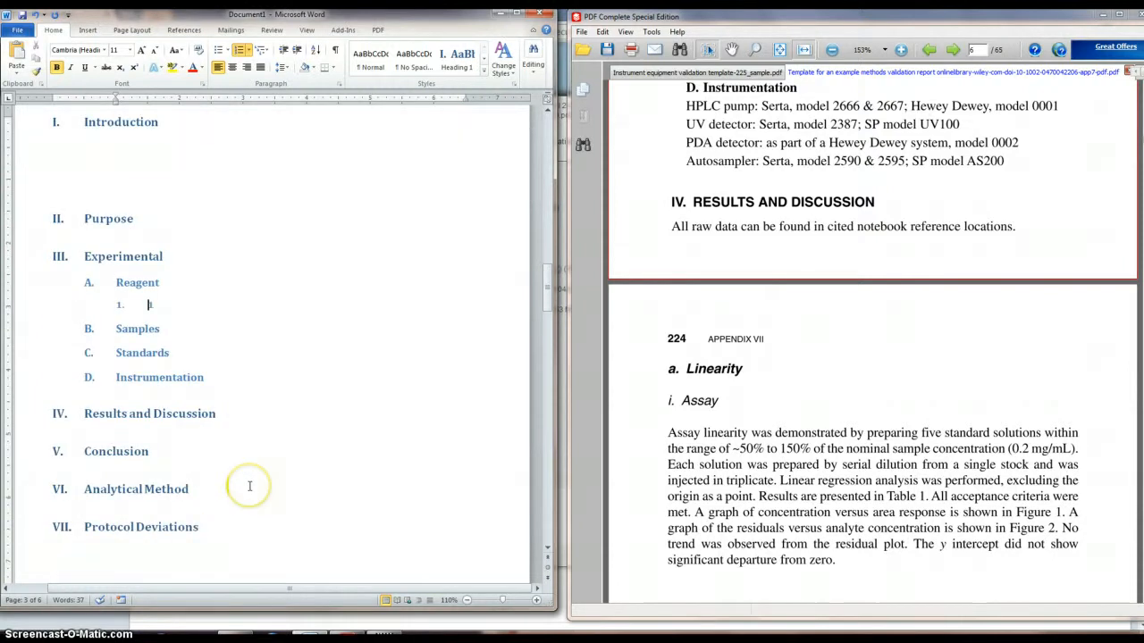
pyautogui.scroll(12, 249, 487)
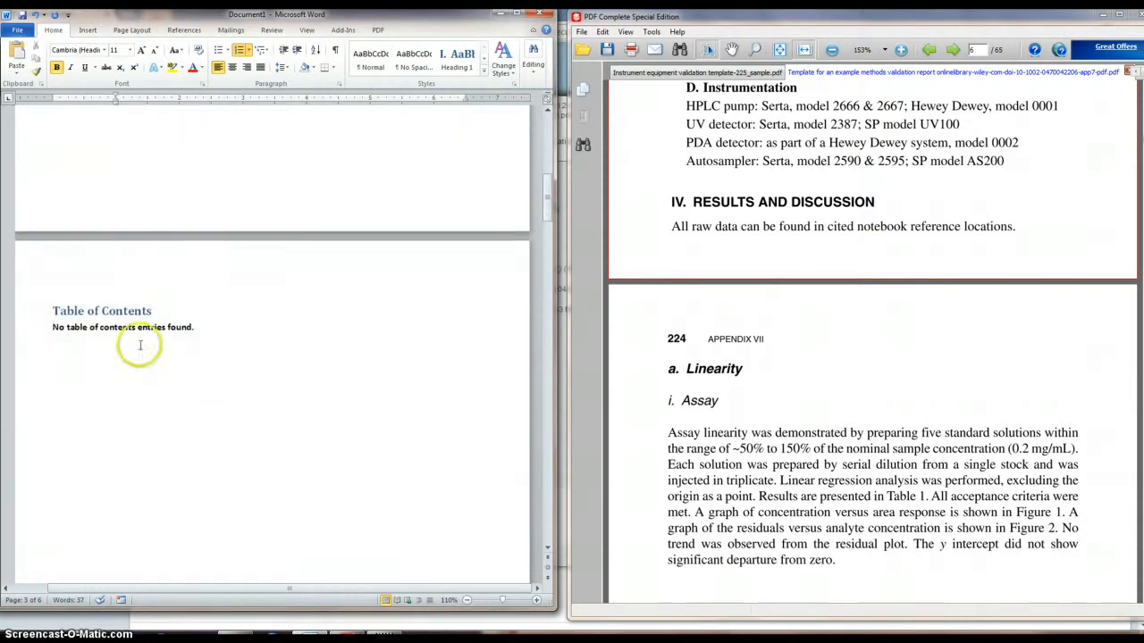
pyautogui.click(140, 313)
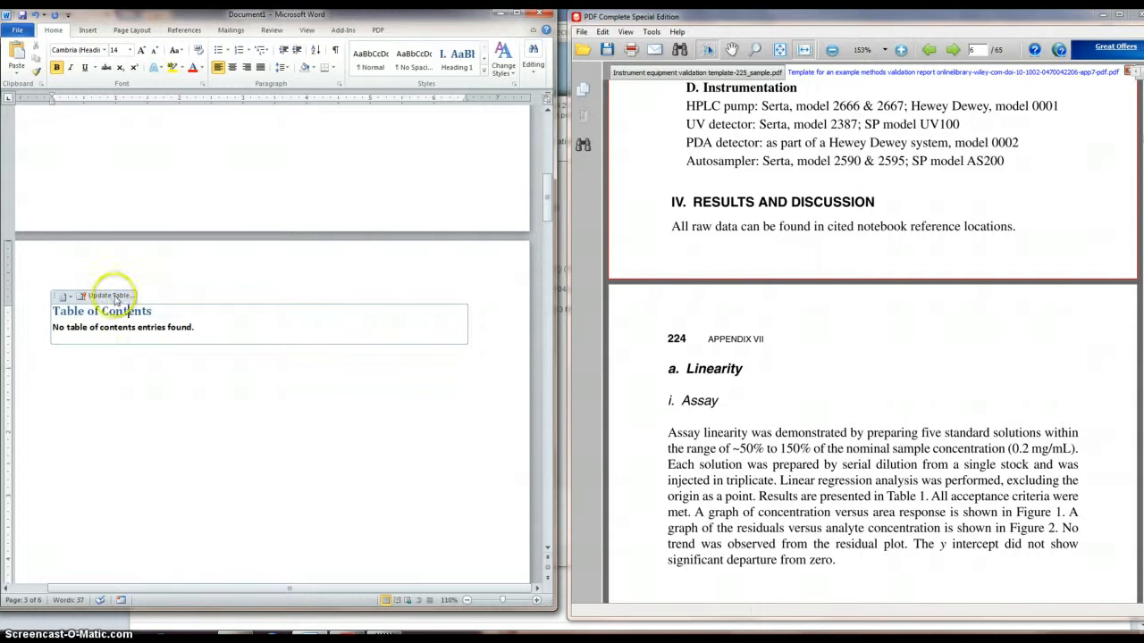
pyautogui.click(109, 296)
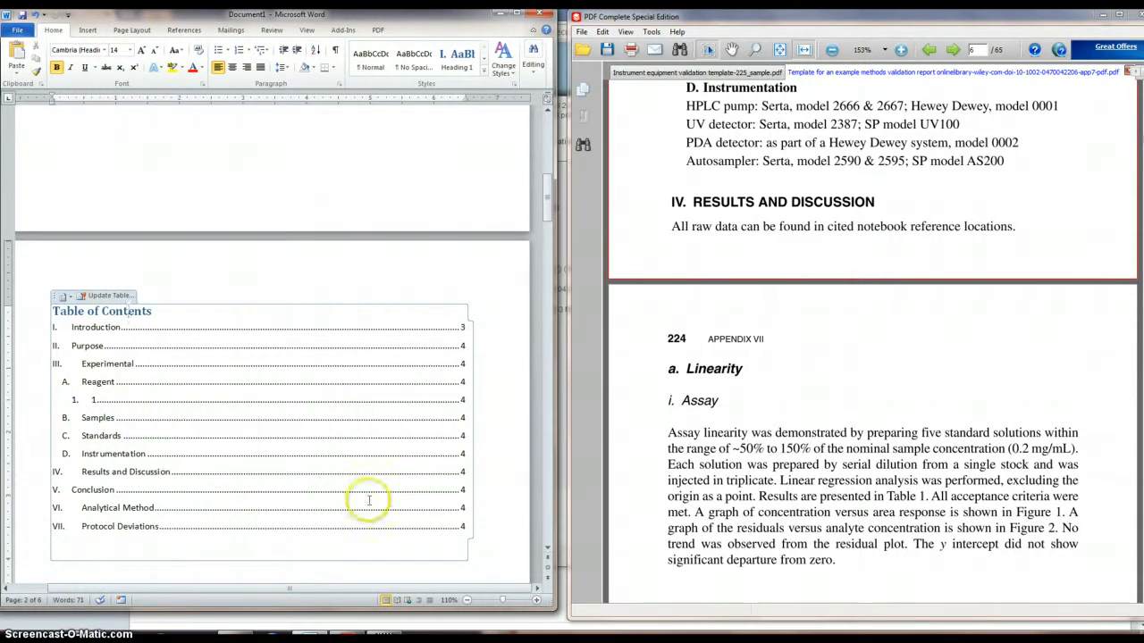
pyautogui.scroll(-1, 295, 467)
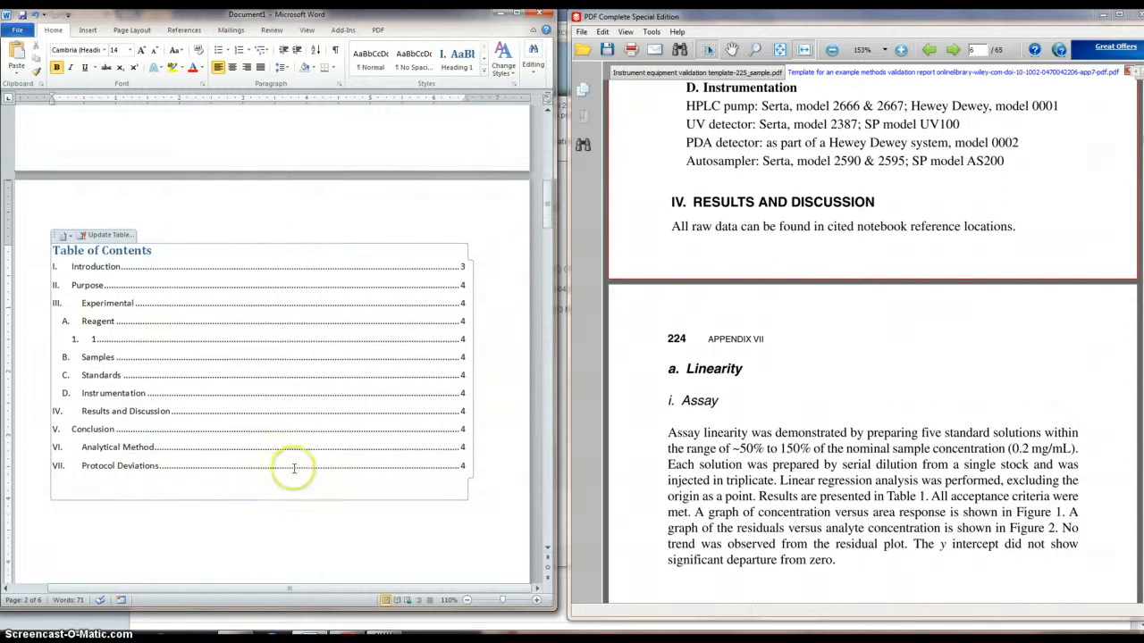
# Step: Insert a page break before Results and Discussion and add blank lines above that heading on the new page
pyautogui.scroll(-15, 294, 468)
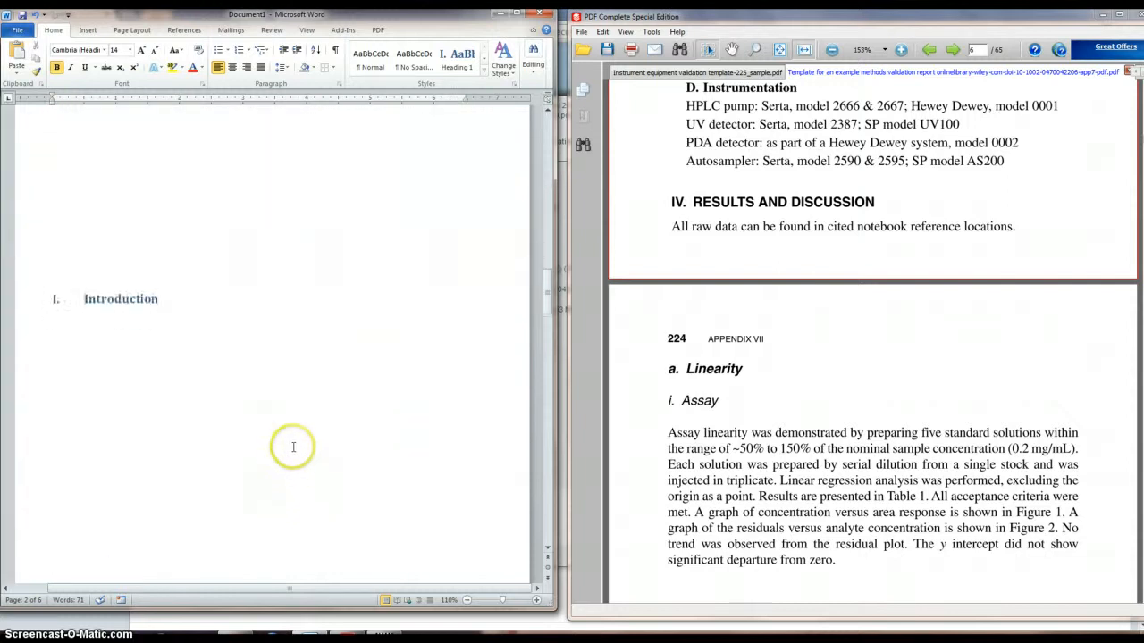
pyautogui.scroll(-3, 288, 434)
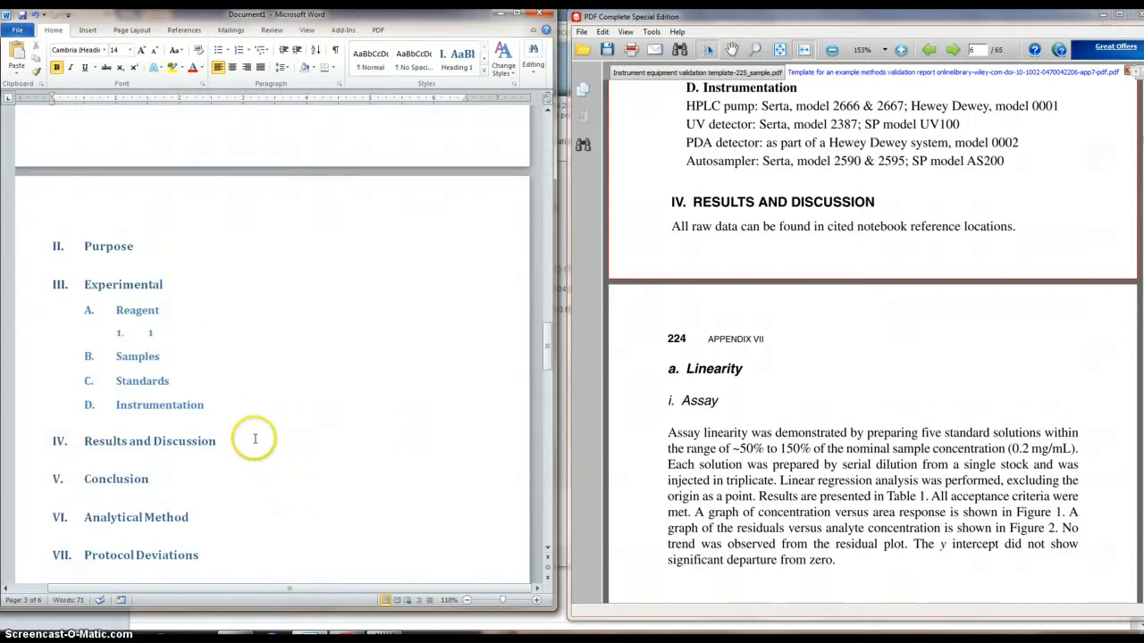
pyautogui.click(53, 438)
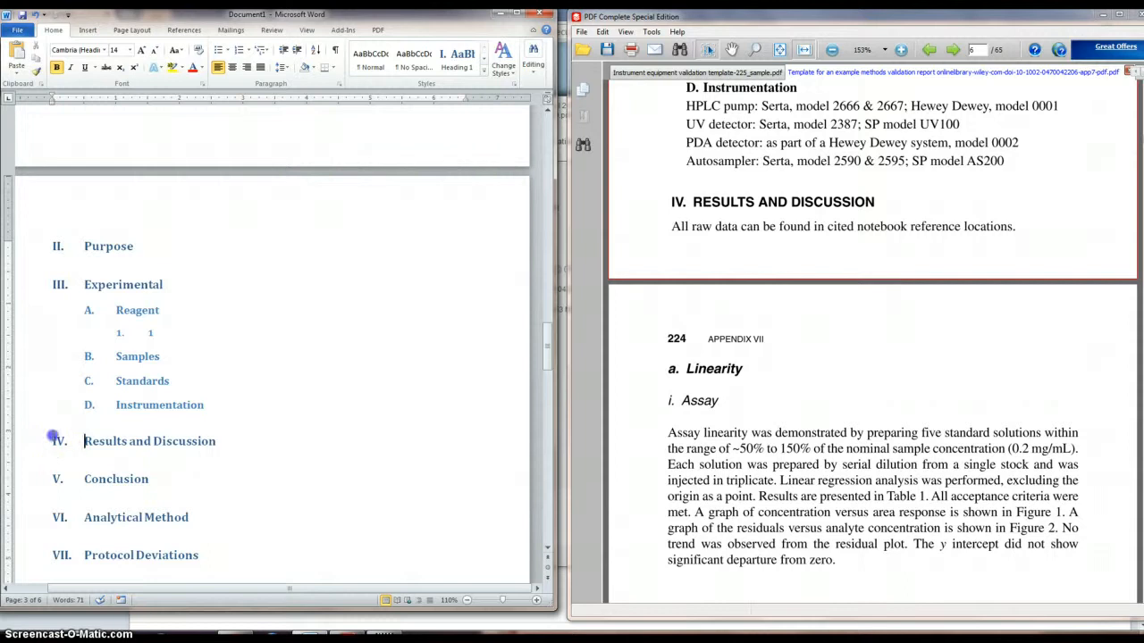
pyautogui.click(59, 471)
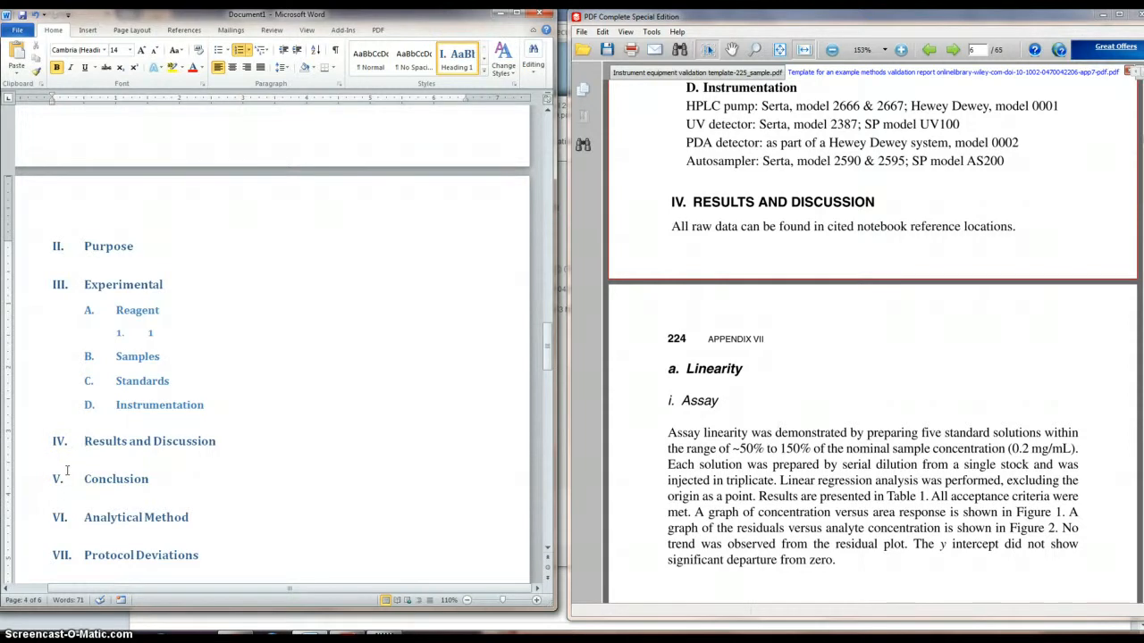
pyautogui.press('Left')
pyautogui.press('Left')
pyautogui.hotkey('ctrl', 'Return')
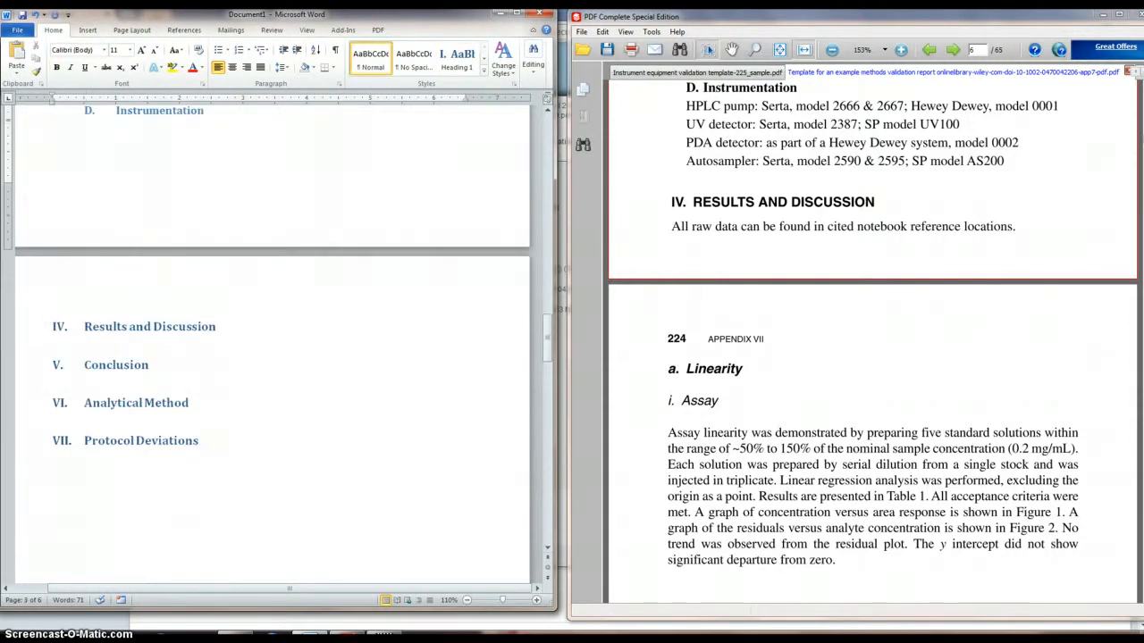
pyautogui.press('Return')
pyautogui.press('Return')
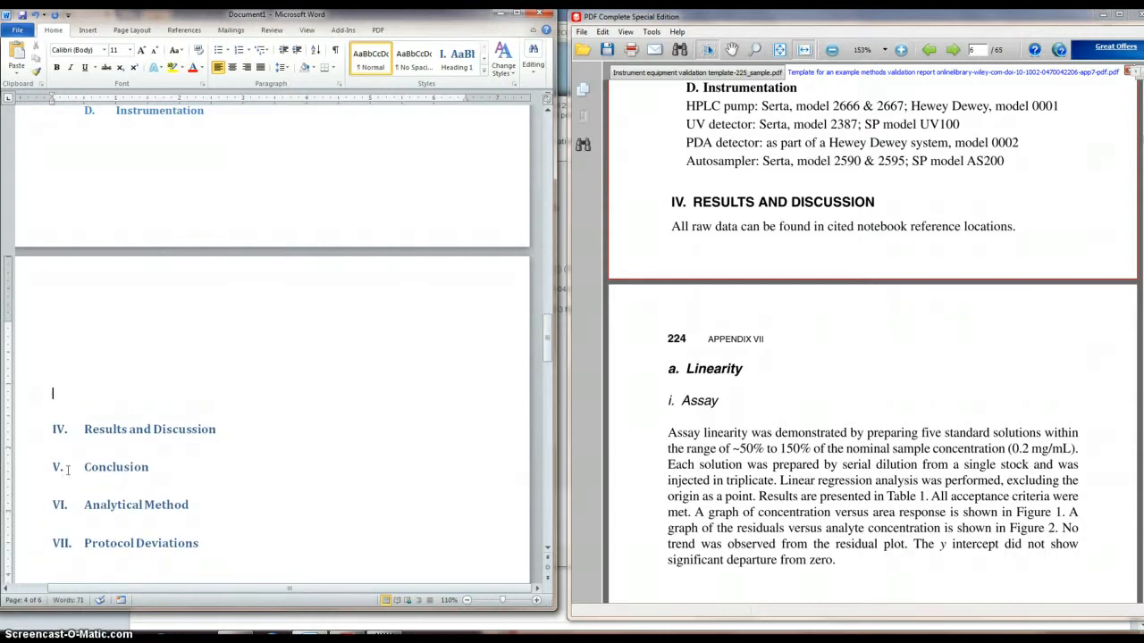
# Step: Add blank lines below the Results and Discussion heading until Conclusion and the headings after it move to the next page
pyautogui.press('Down')
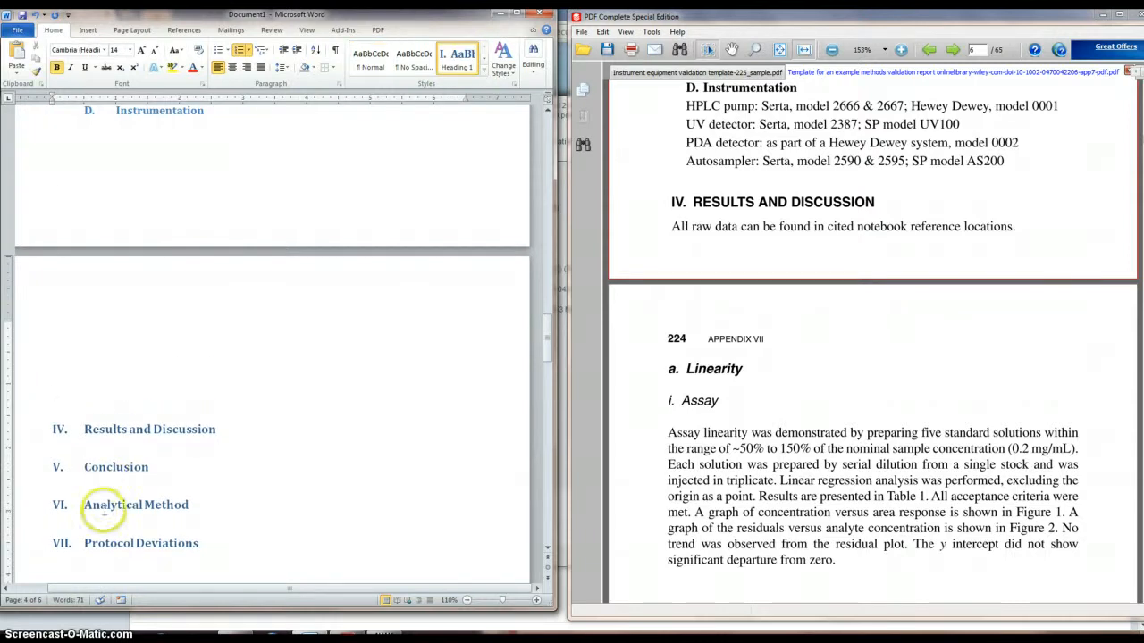
pyautogui.click(243, 434)
pyautogui.press('Return')
pyautogui.press('Return')
pyautogui.press('Return')
pyautogui.press('Return')
pyautogui.press('Return')
pyautogui.press('Return')
pyautogui.press('Return')
pyautogui.press('Return')
pyautogui.press('Return')
pyautogui.press('Return')
pyautogui.press('Return')
pyautogui.press('Return')
pyautogui.press('Return')
pyautogui.press('Return')
pyautogui.press('Return')
pyautogui.press('Return')
pyautogui.press('Return')
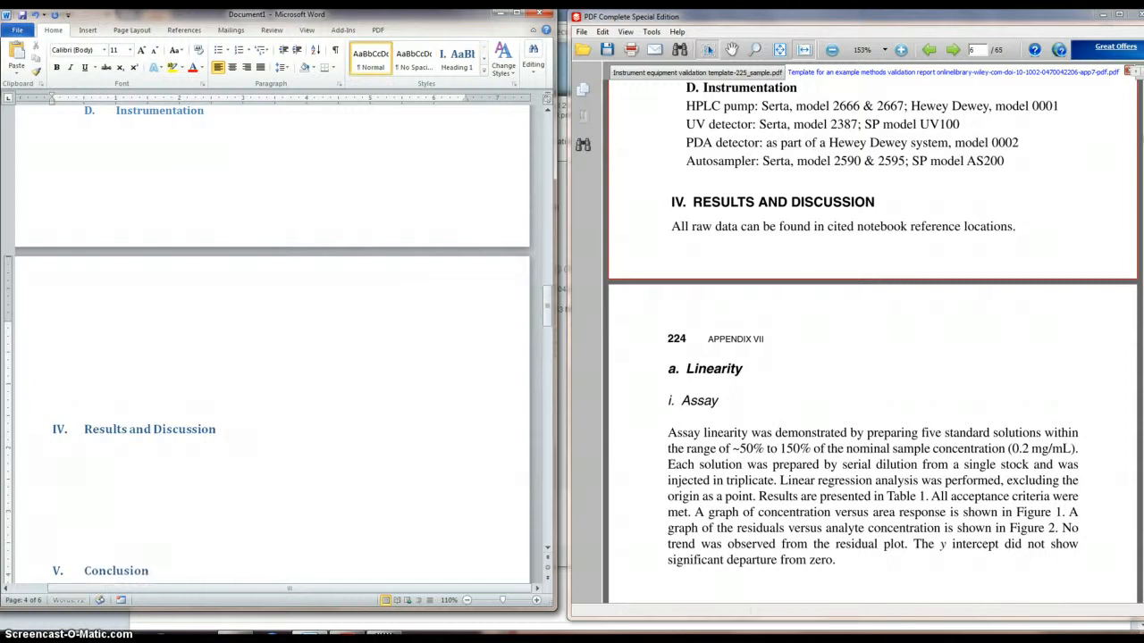
pyautogui.press('Return')
pyautogui.press('Return')
pyautogui.press('Return')
pyautogui.press('Return')
pyautogui.press('Return')
pyautogui.press('Return')
pyautogui.press('Return')
pyautogui.press('Return')
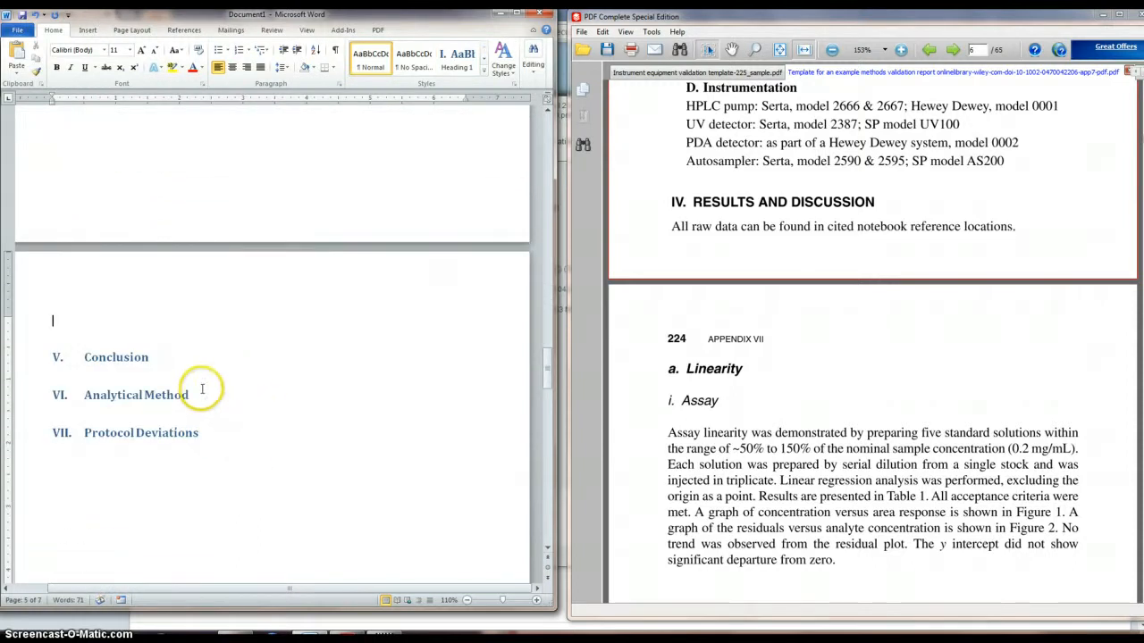
# Step: Add a block of blank lines between the Conclusion and Analytical Method headings
pyautogui.click(190, 376)
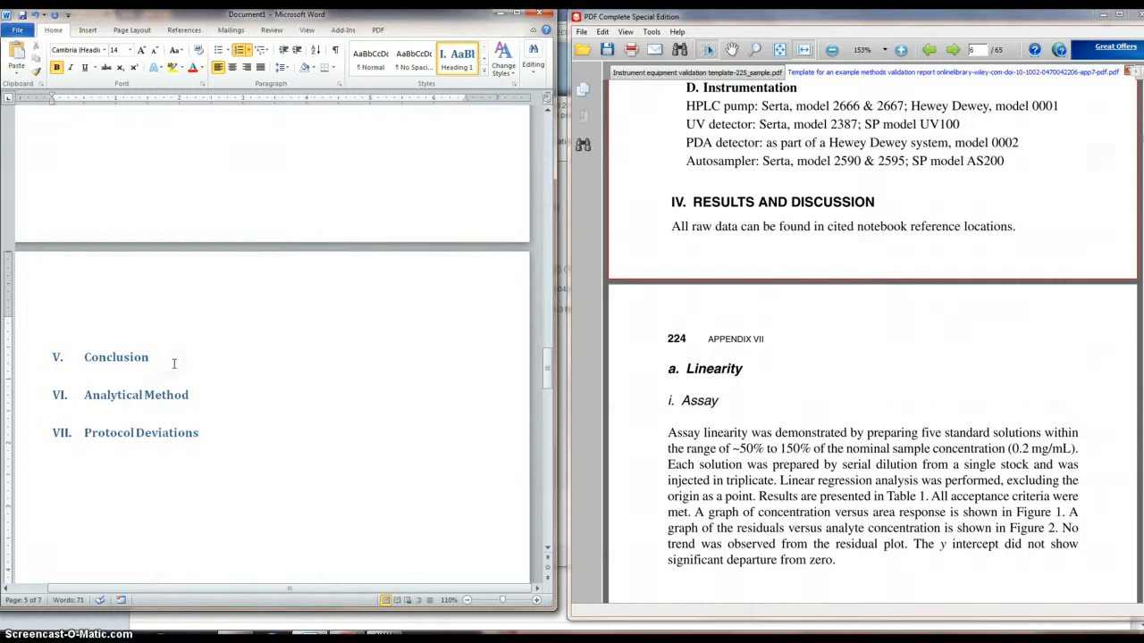
pyautogui.press('Return')
pyautogui.press('Return')
pyautogui.press('Return')
pyautogui.press('Return')
pyautogui.press('Return')
pyautogui.press('Return')
pyautogui.press('Return')
pyautogui.press('Return')
pyautogui.press('Return')
pyautogui.press('Return')
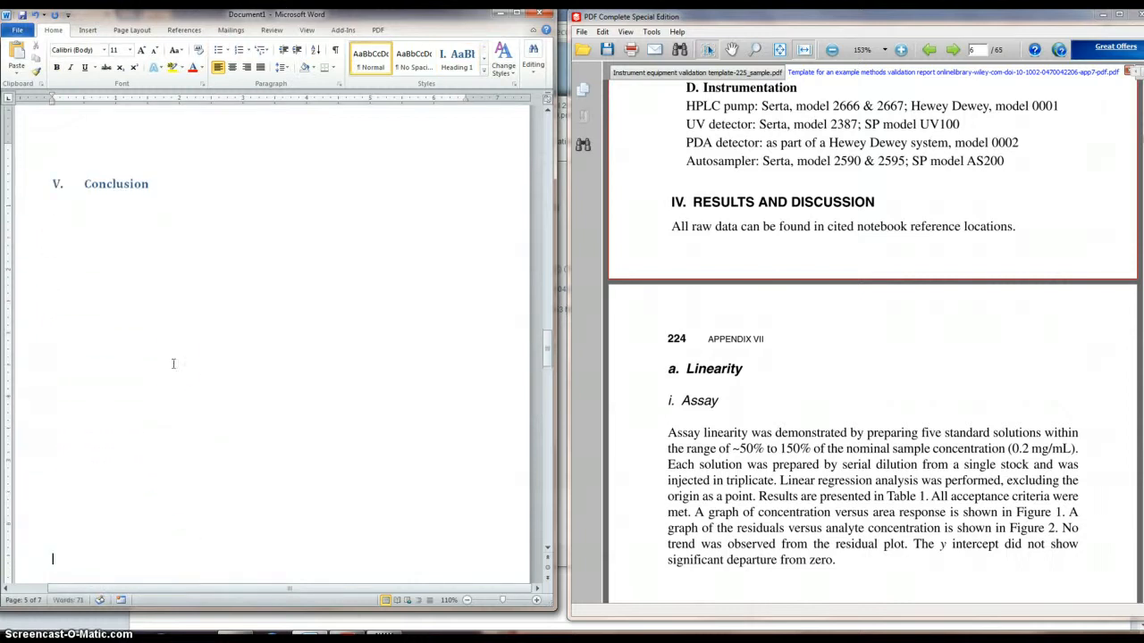
# Step: Update the table of contents on the second page so its page numbers match the moved headings
pyautogui.click(173, 363)
pyautogui.scroll(20, 176, 364)
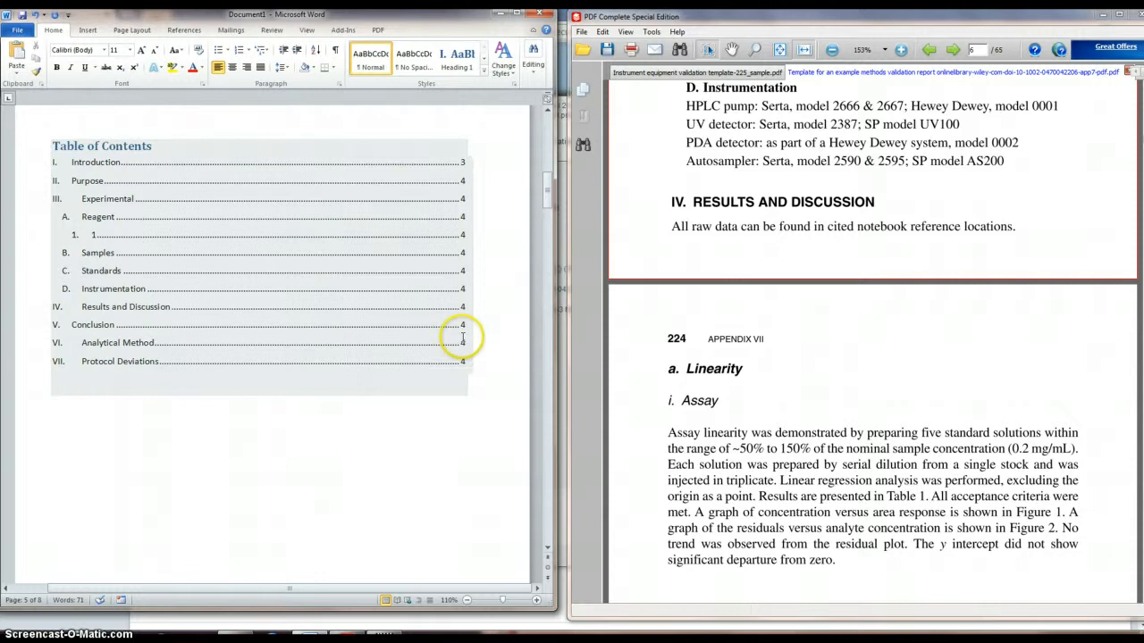
pyautogui.click(125, 140)
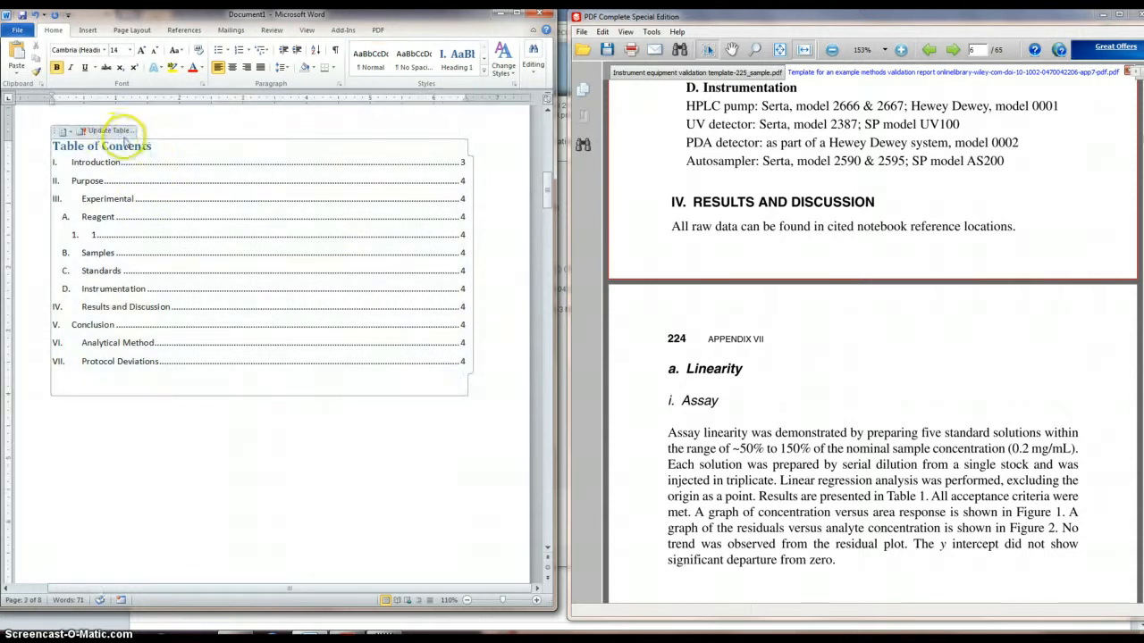
pyautogui.click(110, 131)
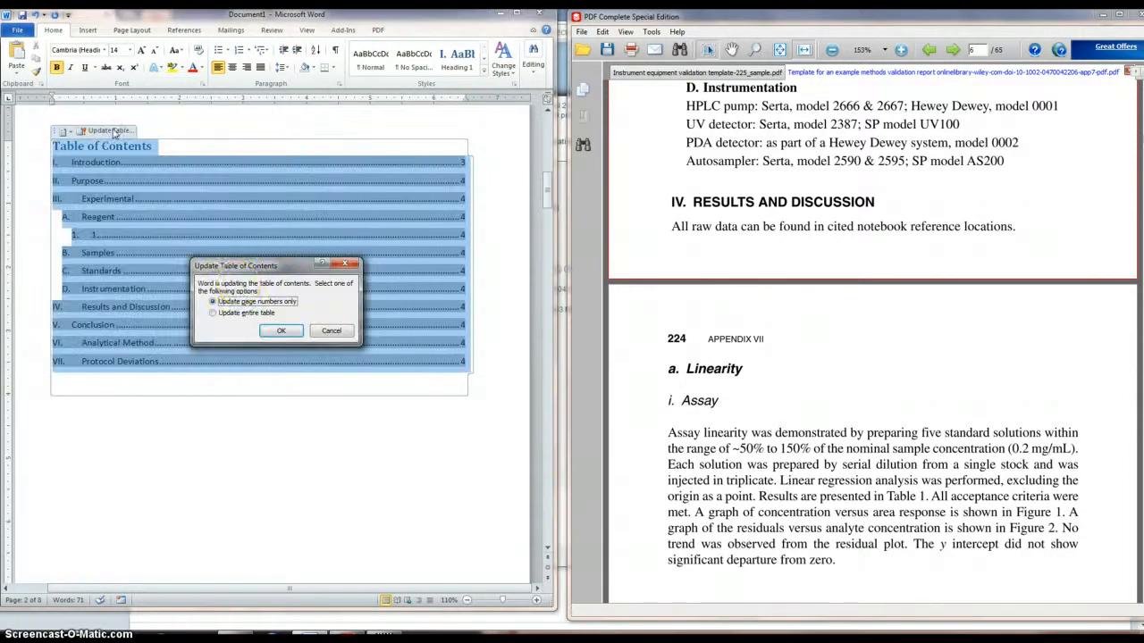
pyautogui.click(257, 314)
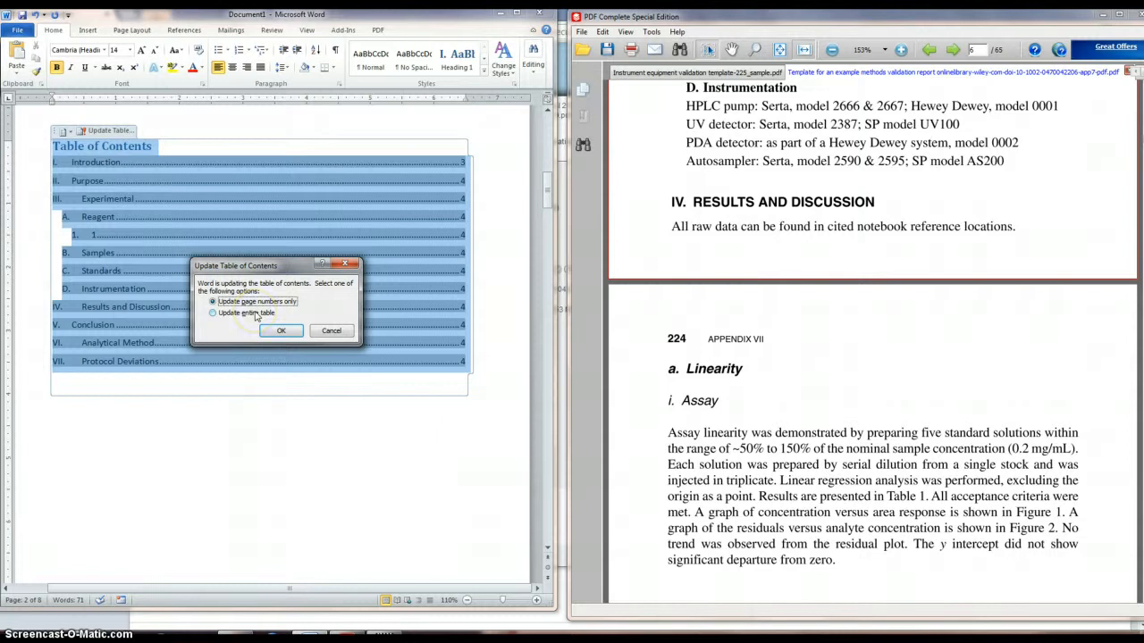
pyautogui.click(280, 332)
pyautogui.click(280, 331)
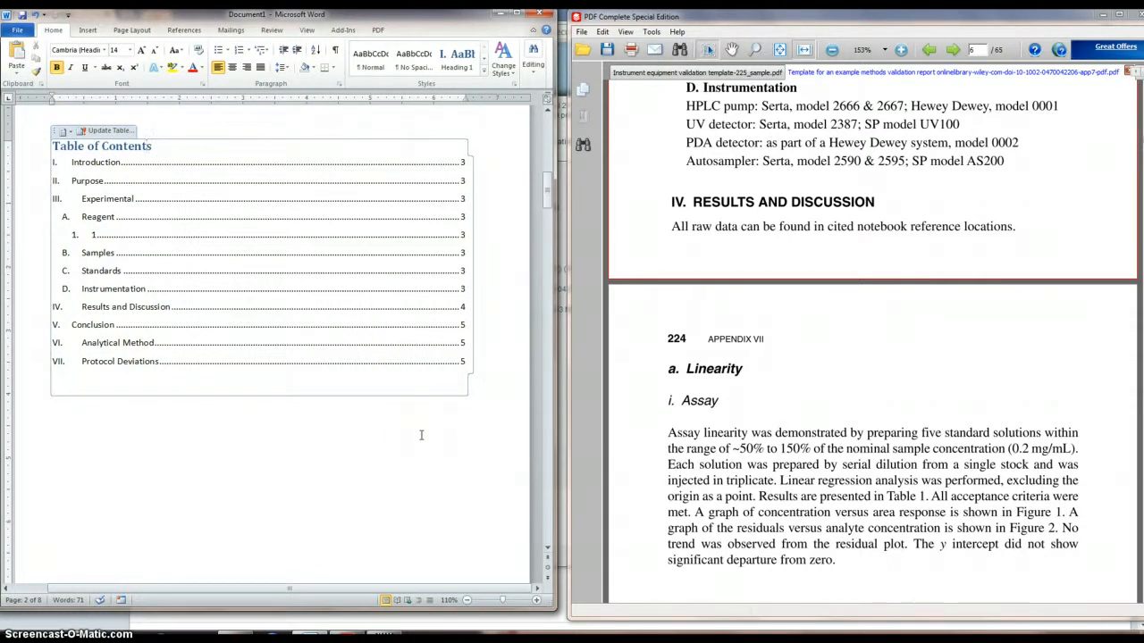
# Step: Switch to the instrument equipment validation template PDF and examine how its program index lists the numbered sections
pyautogui.scroll(-10, 420, 435)
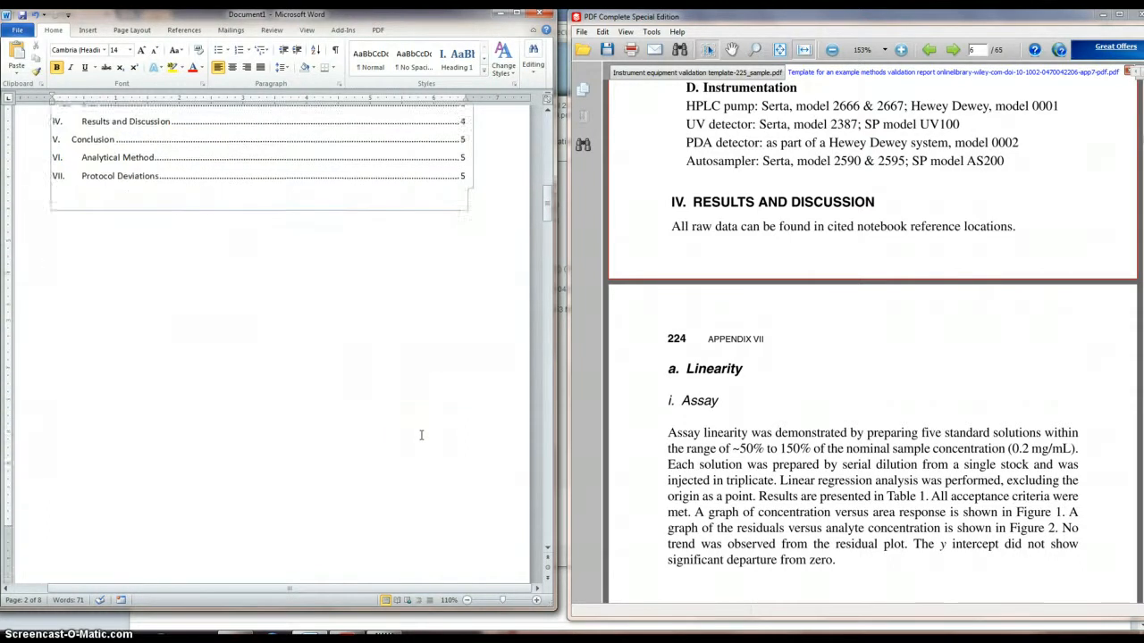
pyautogui.scroll(-3, 421, 435)
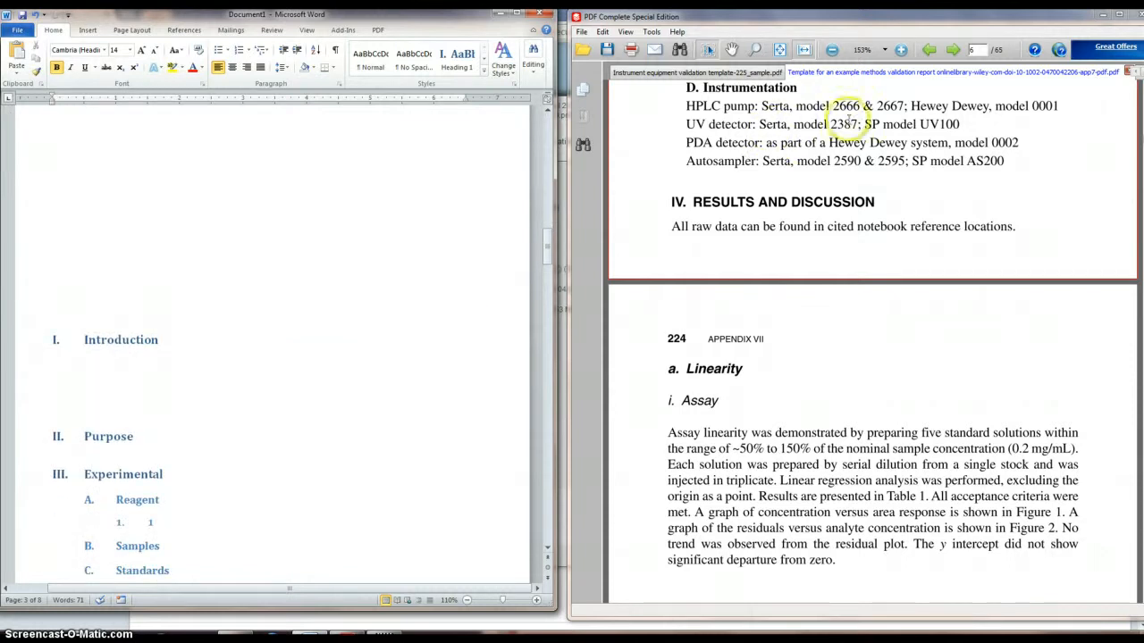
pyautogui.doubleClick(687, 80)
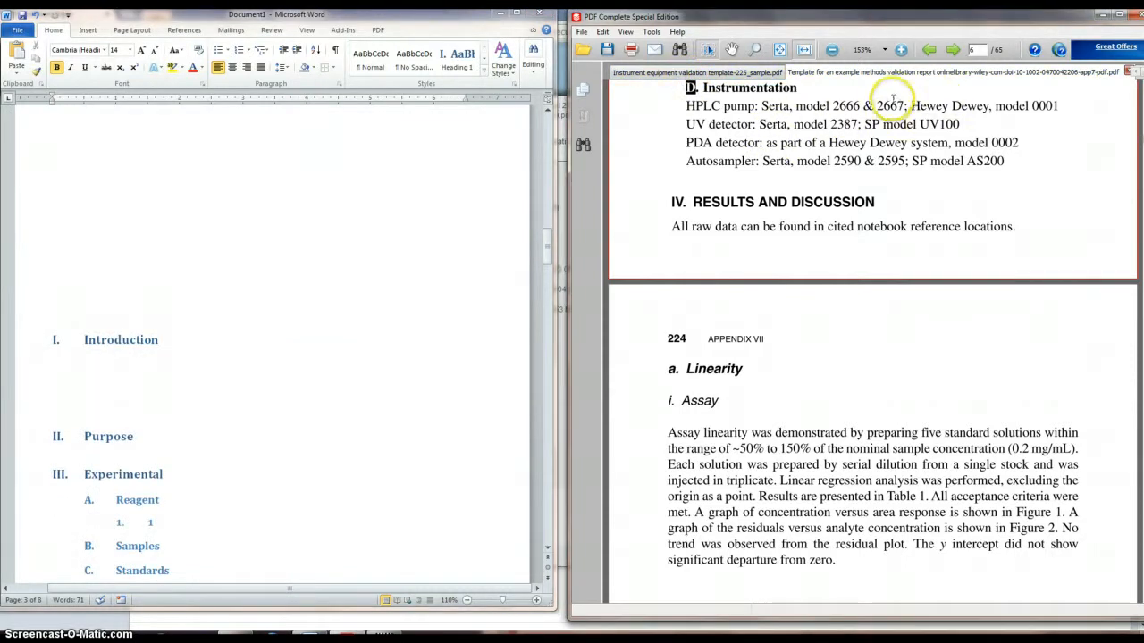
pyautogui.moveTo(852, 143); pyautogui.dragTo(858, 144)
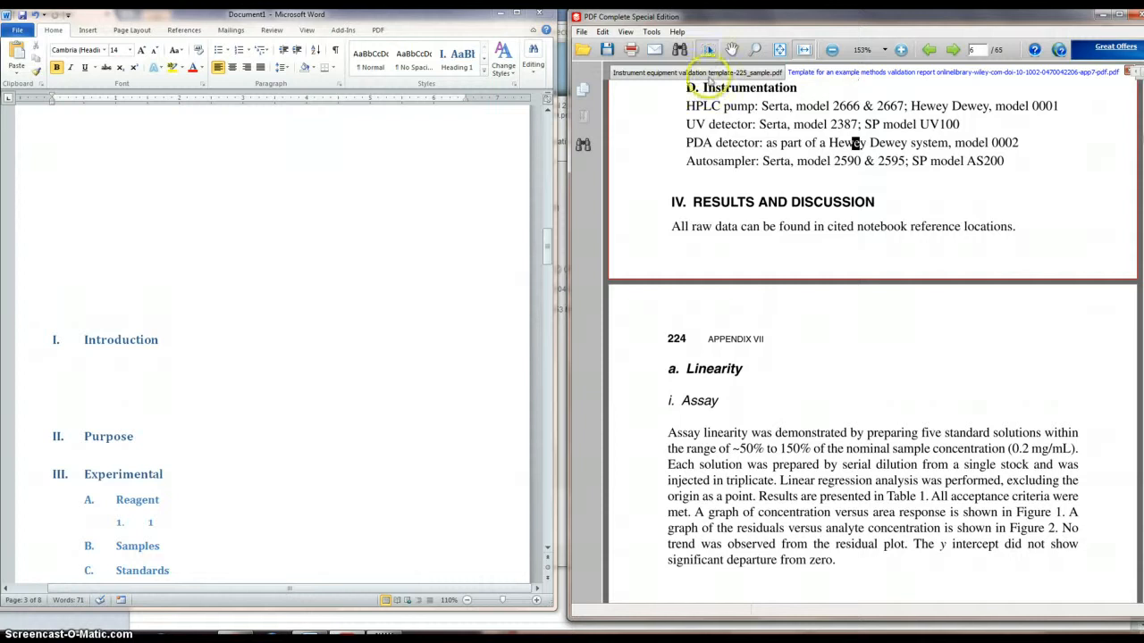
pyautogui.click(706, 72)
pyautogui.click(768, 153)
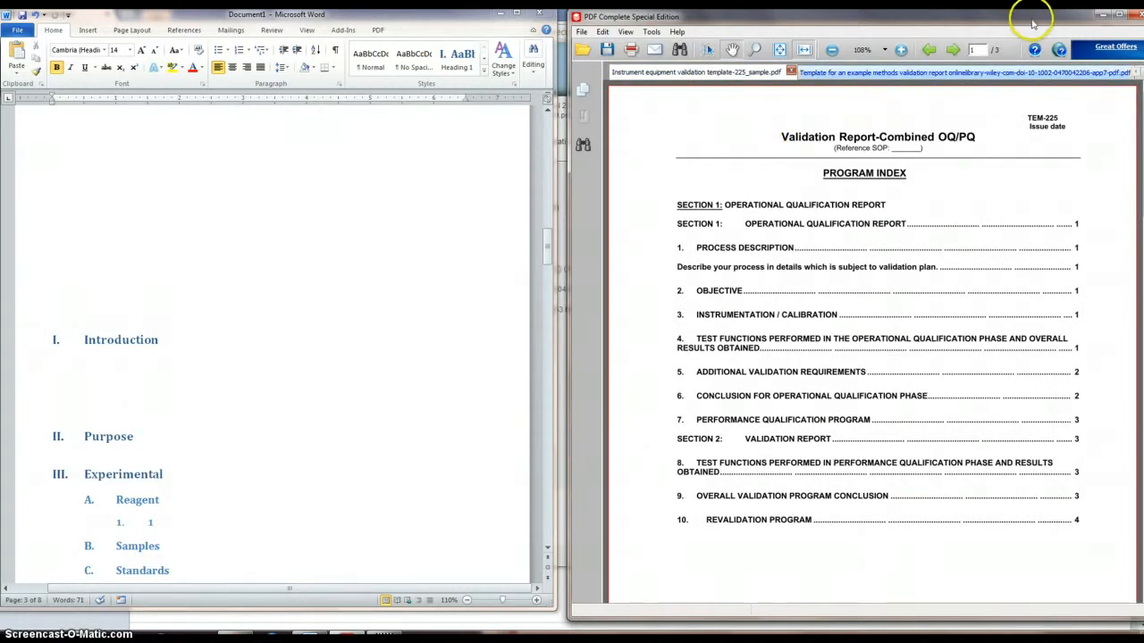
pyautogui.moveTo(1023, 12); pyautogui.dragTo(995, 20)
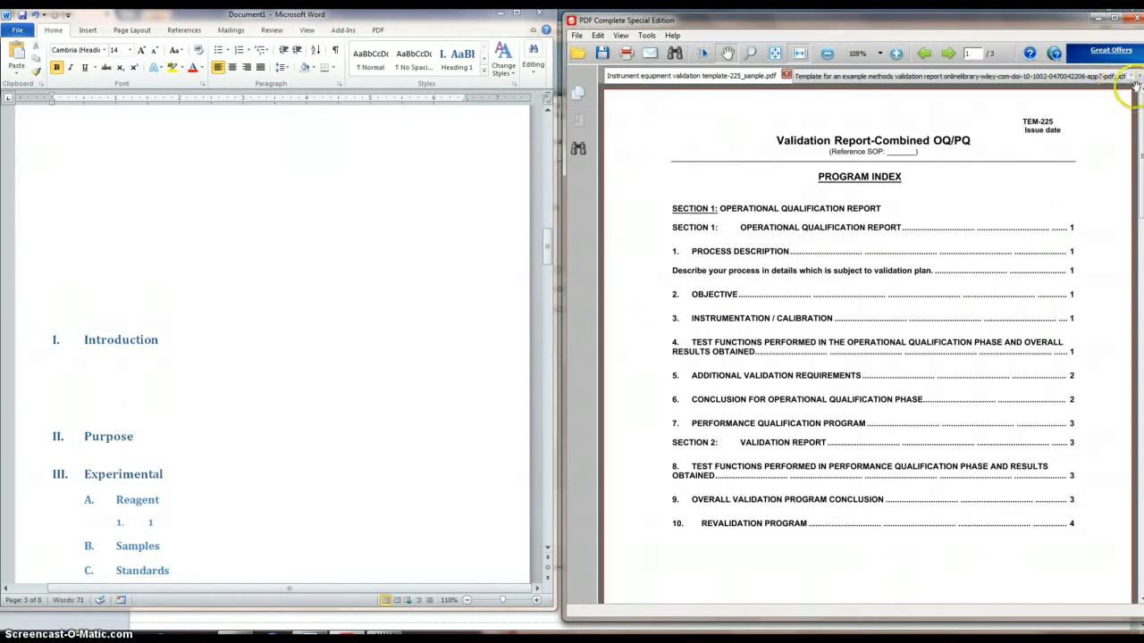
# Step: Open the Study Report Sample PDF and examine the heading levels and numbering in its table of contents
pyautogui.click(1139, 79)
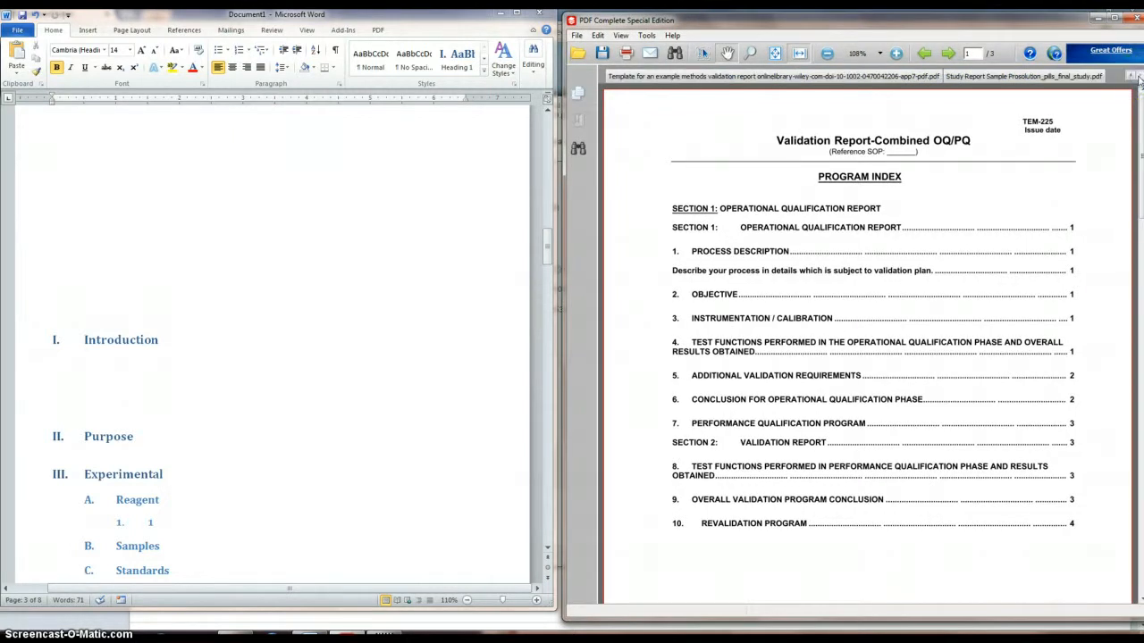
pyautogui.click(1010, 76)
pyautogui.scroll(-15, 912, 246)
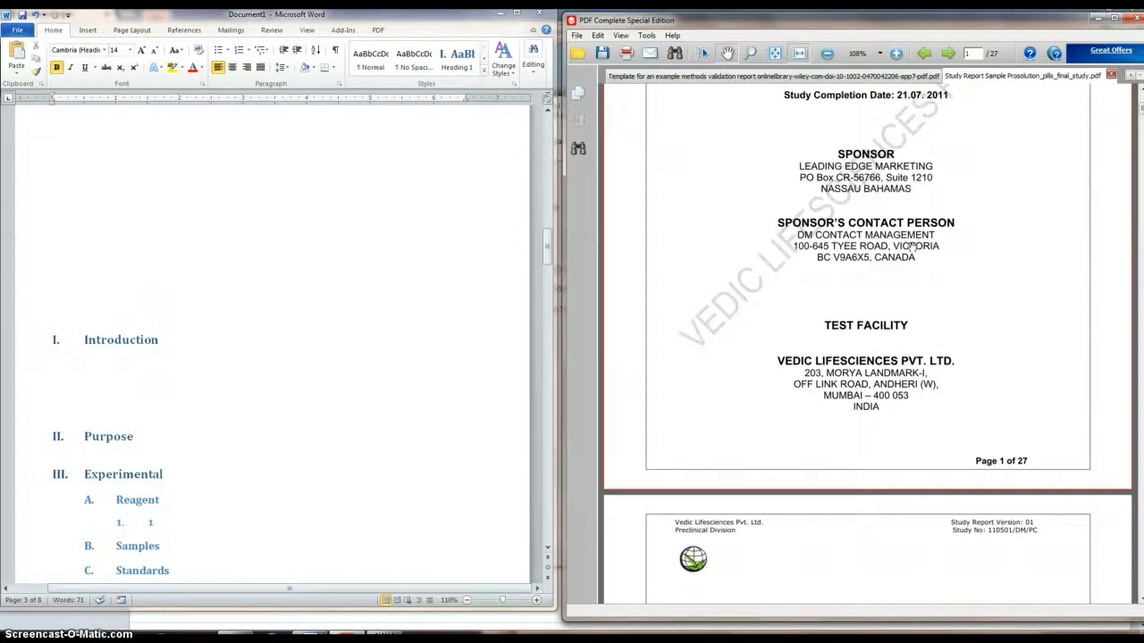
pyautogui.scroll(-3, 912, 246)
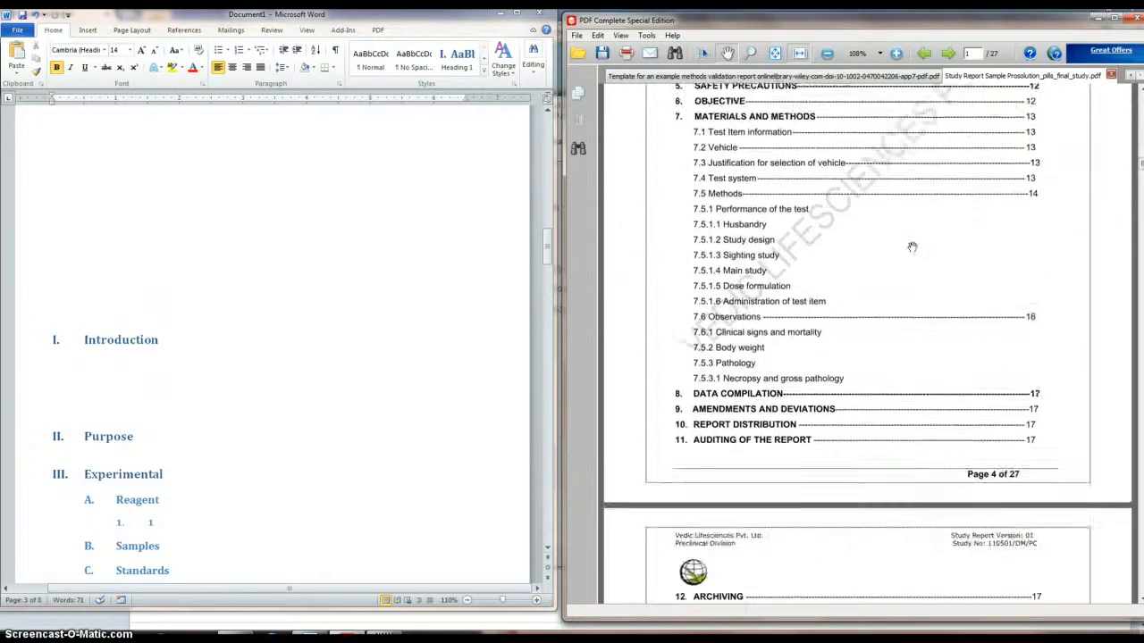
pyautogui.scroll(6, 912, 246)
pyautogui.scroll(-3, 911, 246)
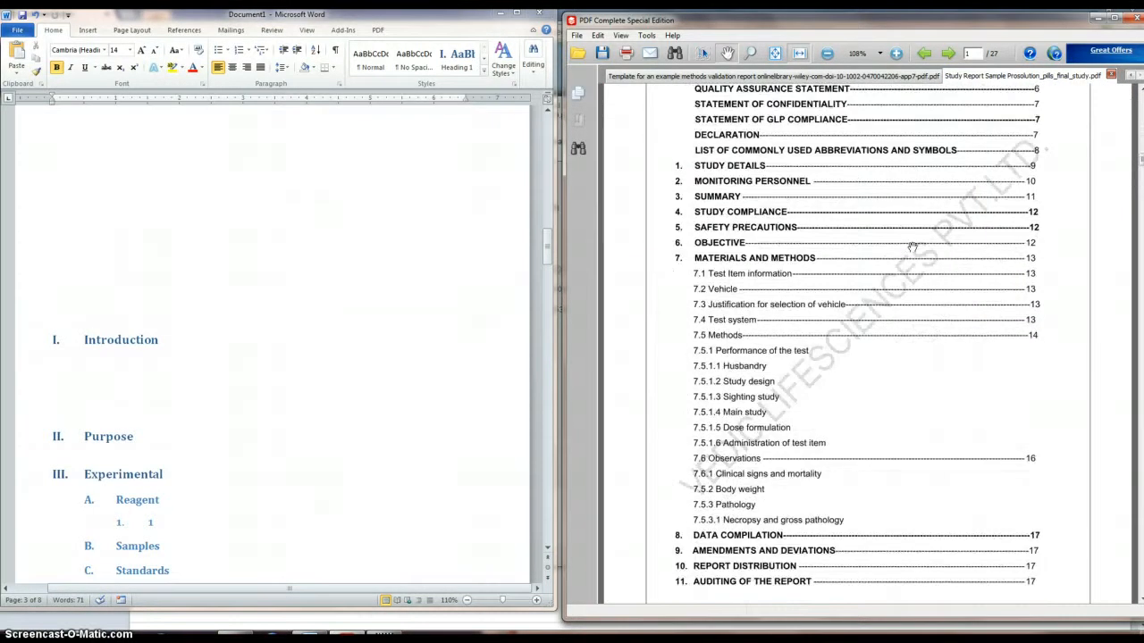
pyautogui.scroll(2, 911, 246)
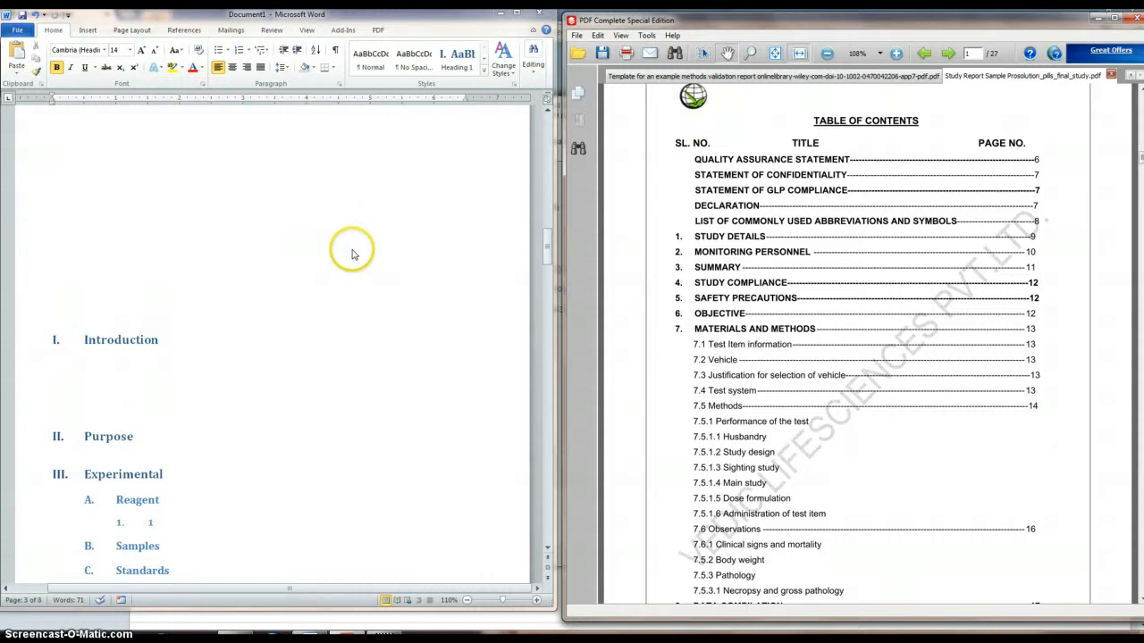
# Step: Save the report in My Documents as a Word Document named Table of Contents
pyautogui.click(22, 15)
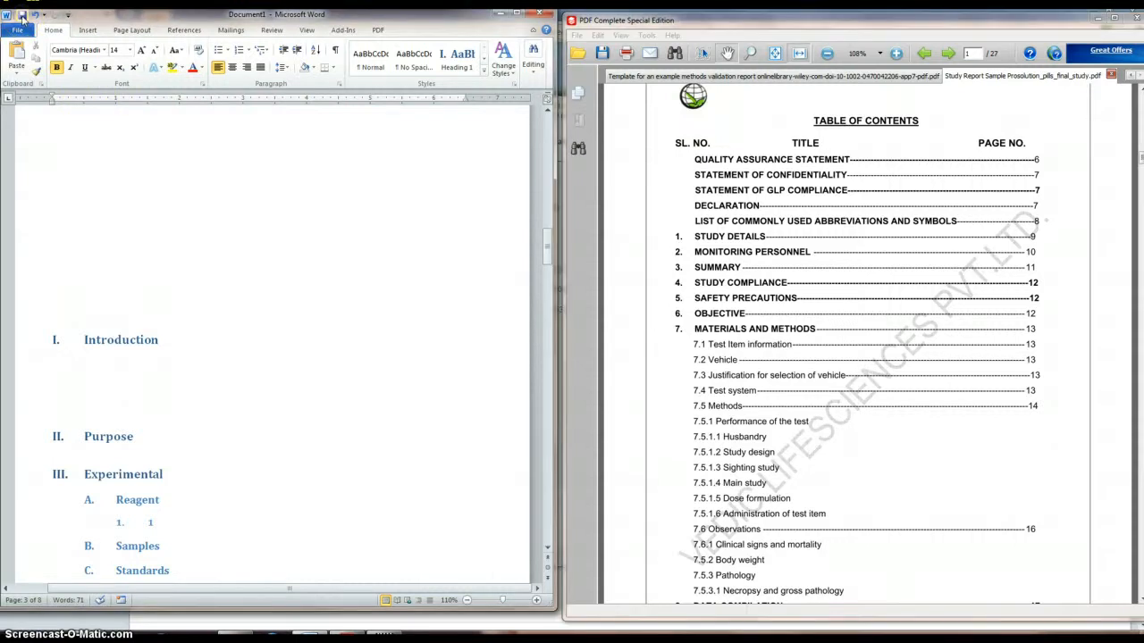
pyautogui.click(19, 31)
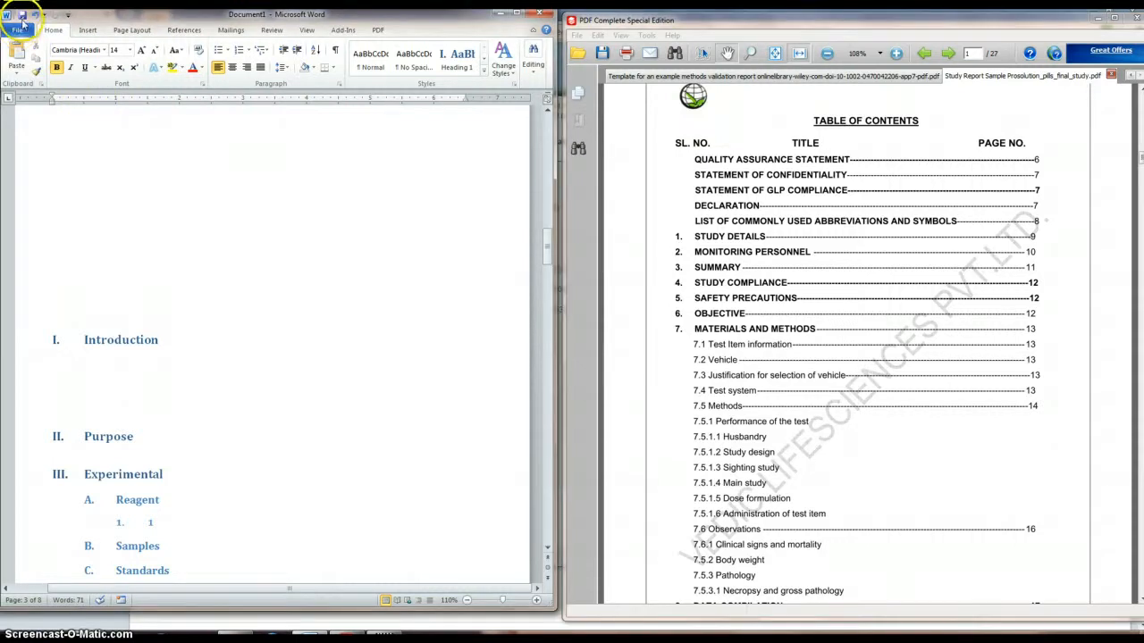
pyautogui.click(22, 15)
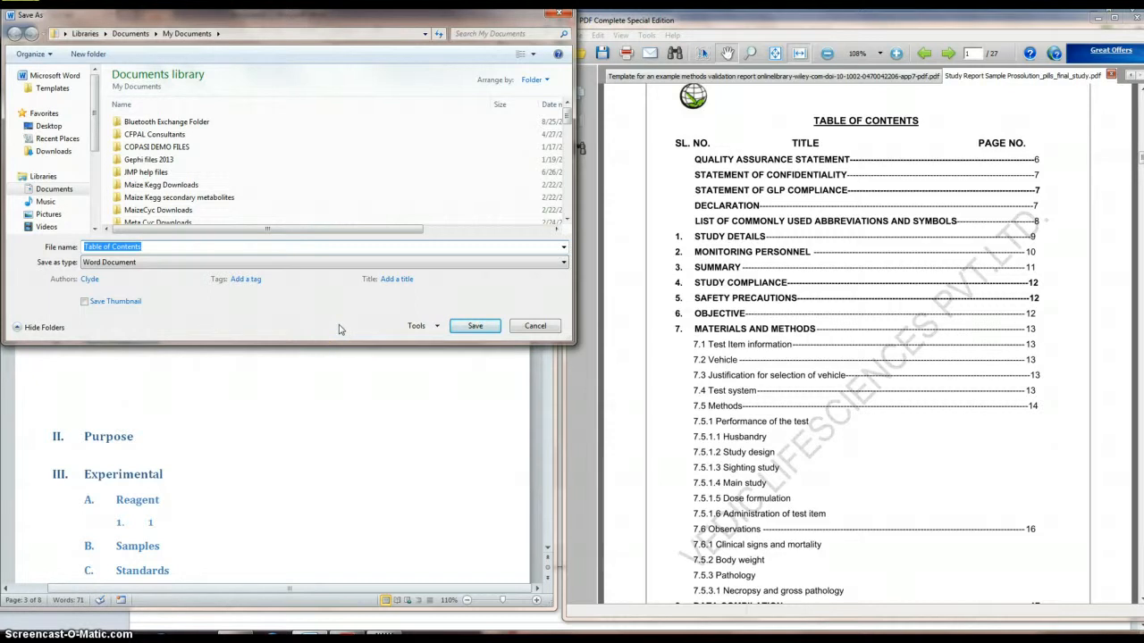
pyautogui.click(475, 329)
pyautogui.click(289, 305)
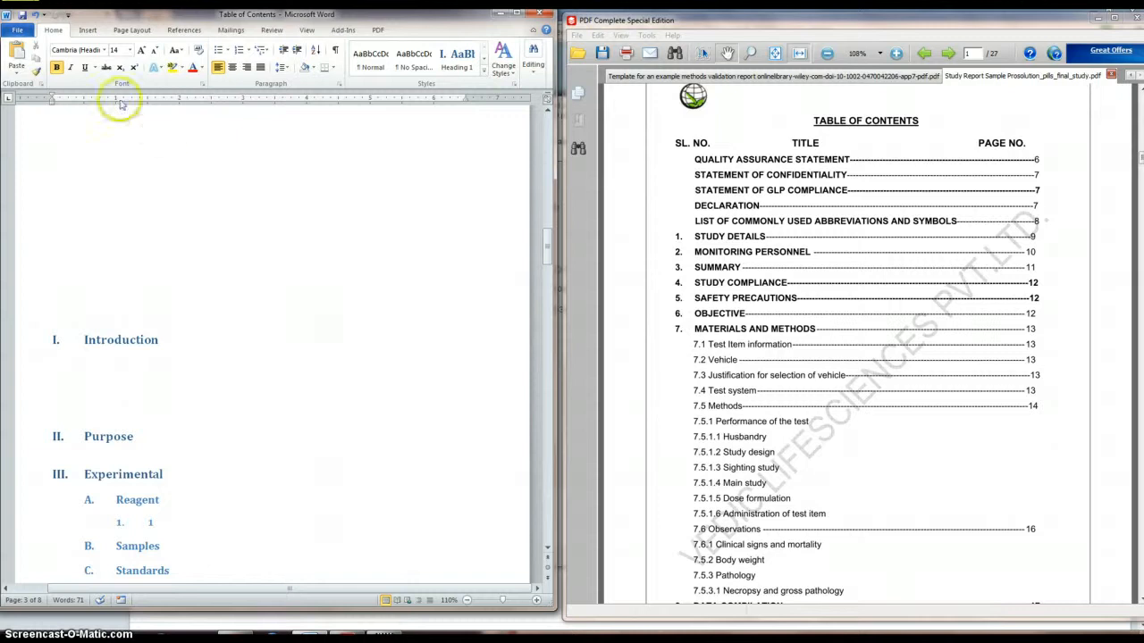
# Step: Save a PDF copy of the report as Table of Contents, optimized for Standard and opened after publishing
pyautogui.click(17, 29)
pyautogui.click(37, 66)
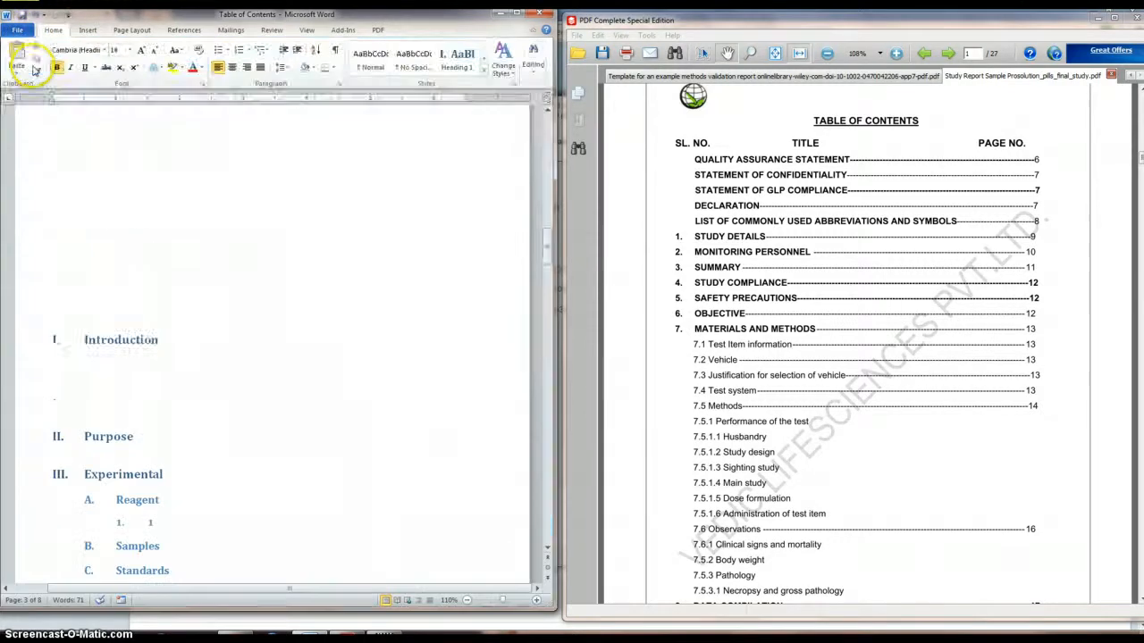
pyautogui.click(154, 263)
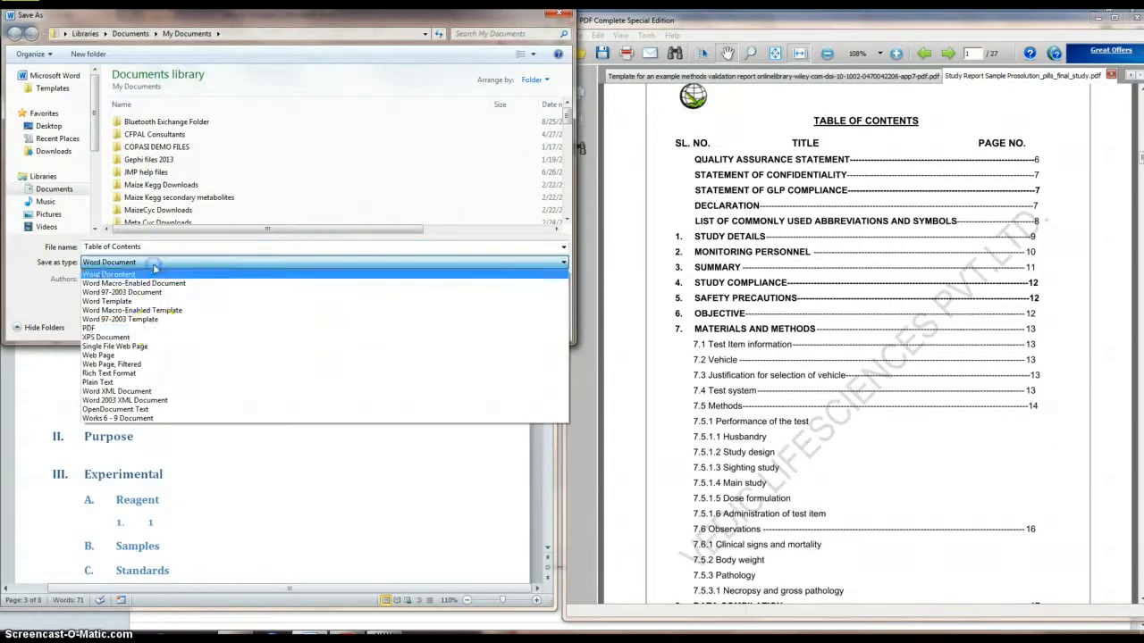
pyautogui.click(151, 328)
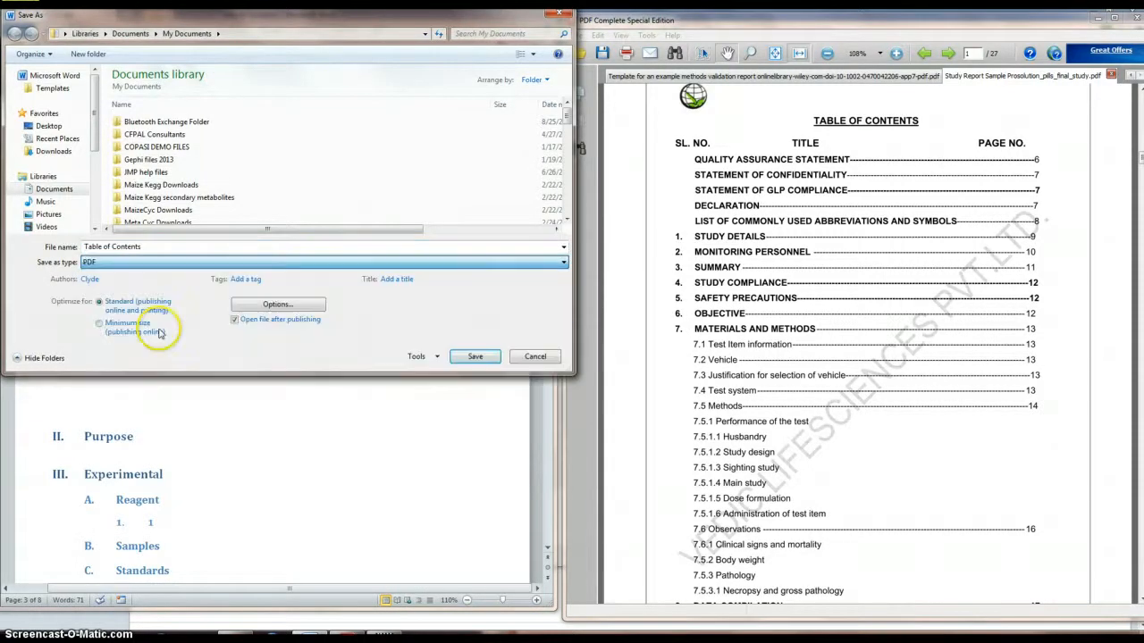
pyautogui.click(475, 356)
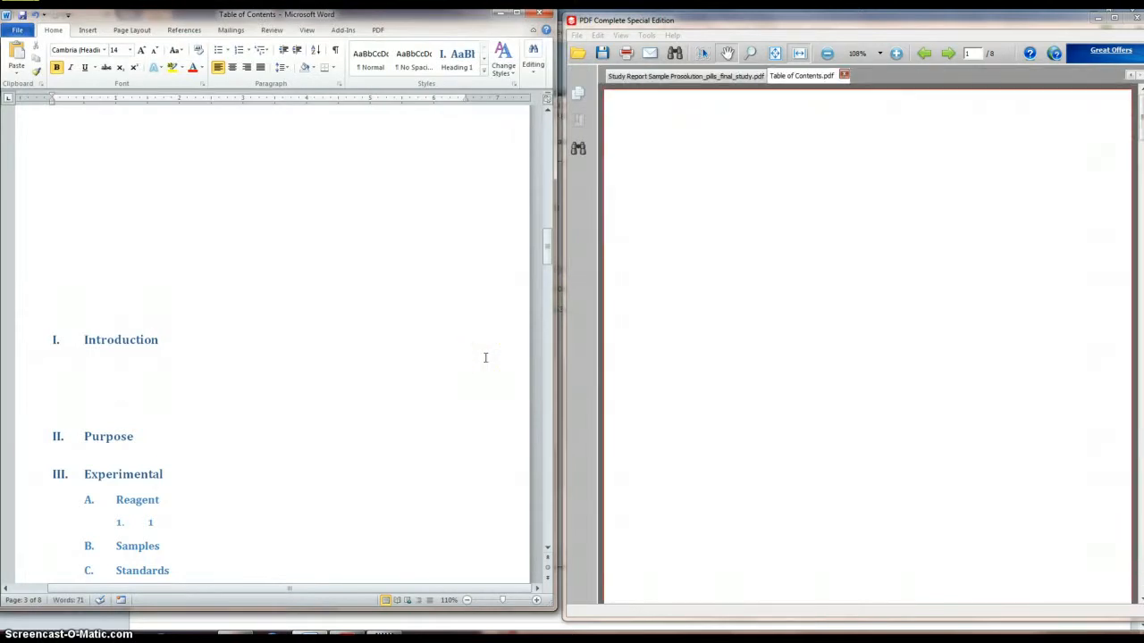
# Step: Check the table of contents in the exported PDF by following its Protocol Deviations entry, then return to the contents page
pyautogui.scroll(-10, 876, 330)
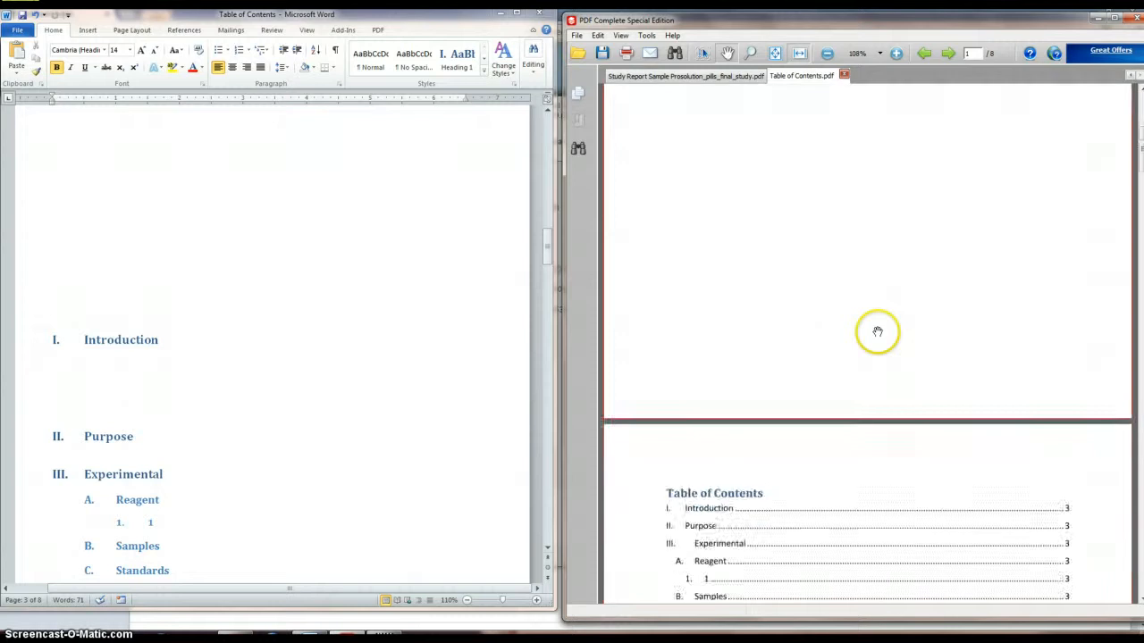
pyautogui.scroll(3, 784, 311)
pyautogui.scroll(-7, 784, 309)
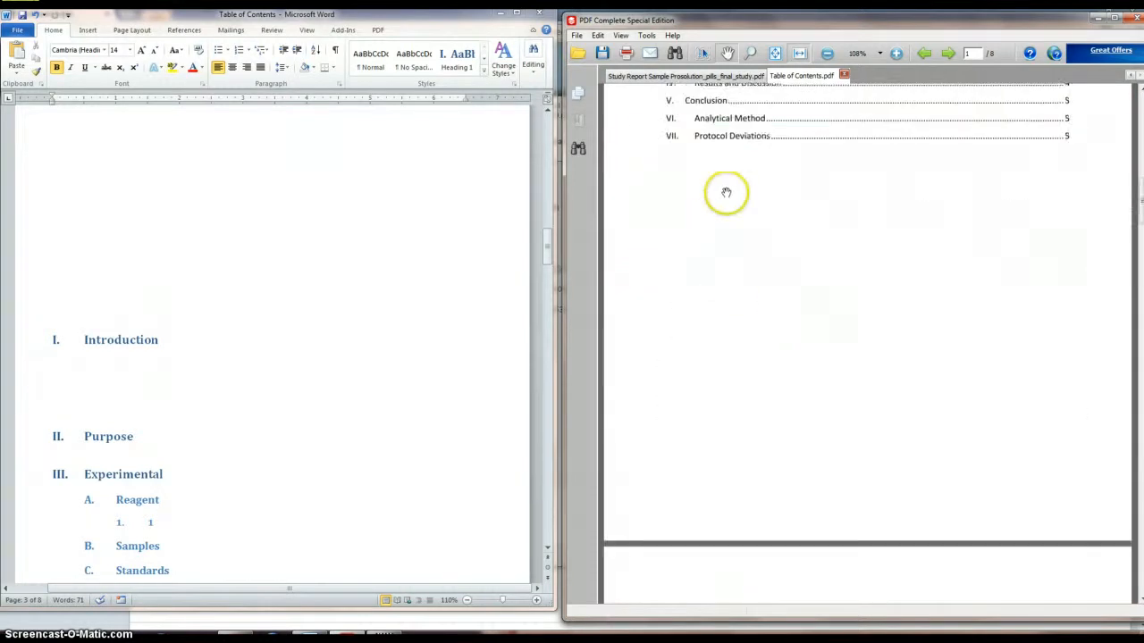
pyautogui.click(729, 140)
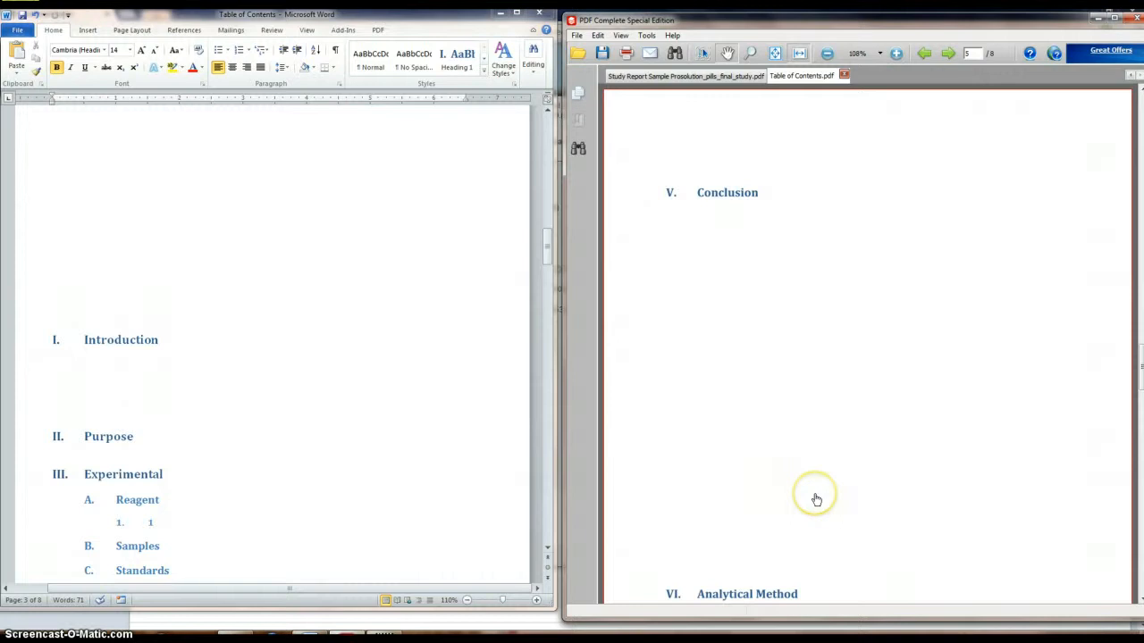
pyautogui.scroll(-8, 816, 499)
pyautogui.scroll(10, 816, 499)
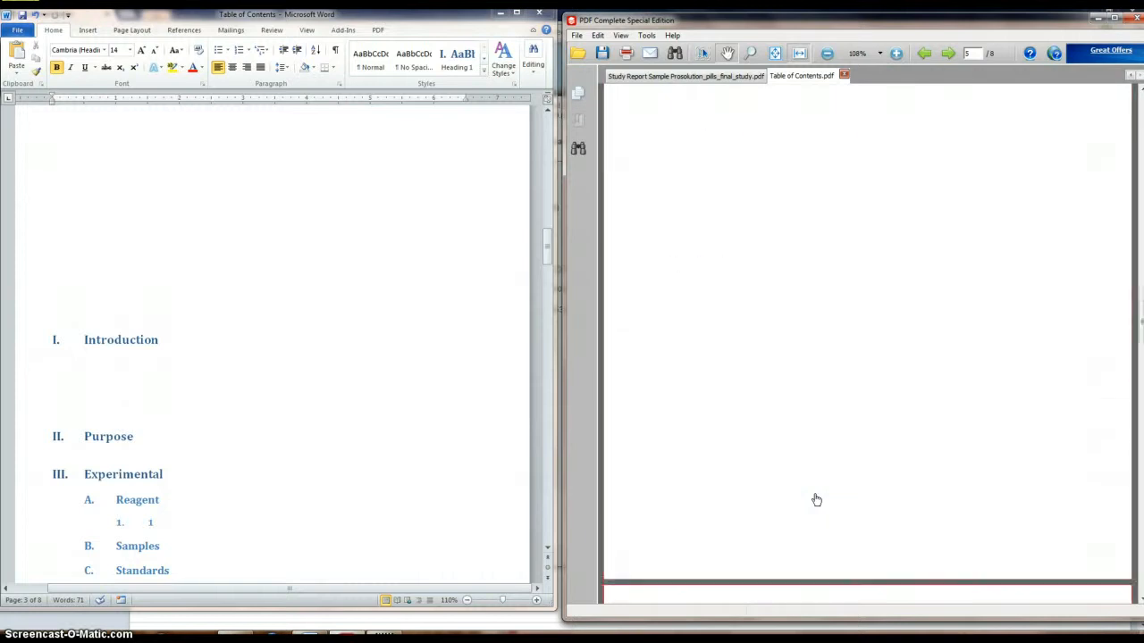
pyautogui.scroll(8, 815, 499)
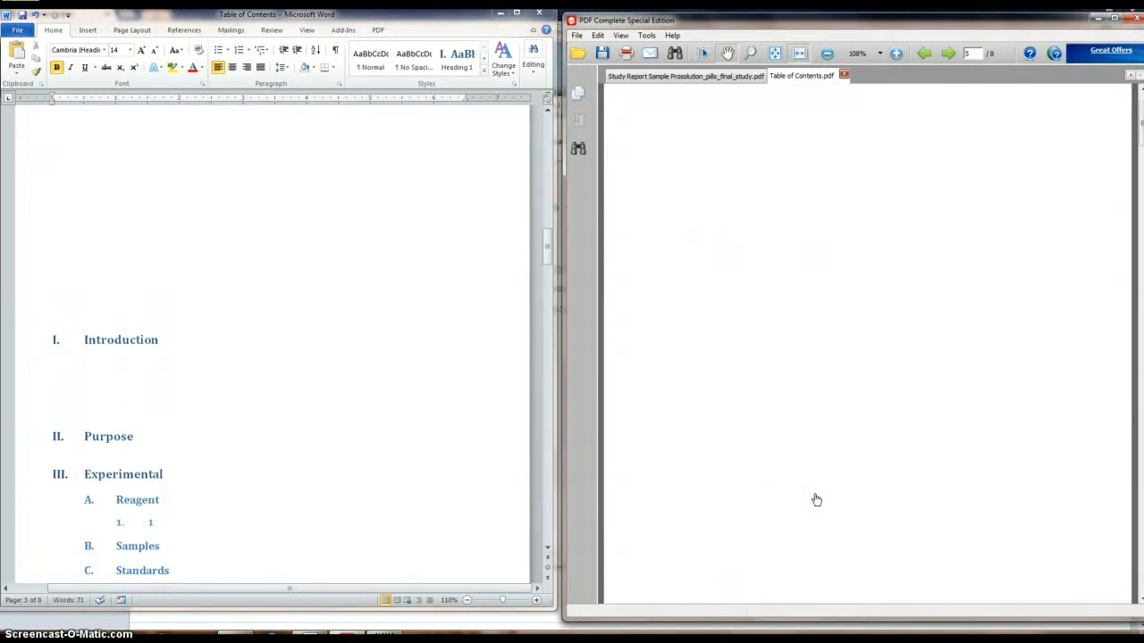
pyautogui.scroll(-4, 816, 499)
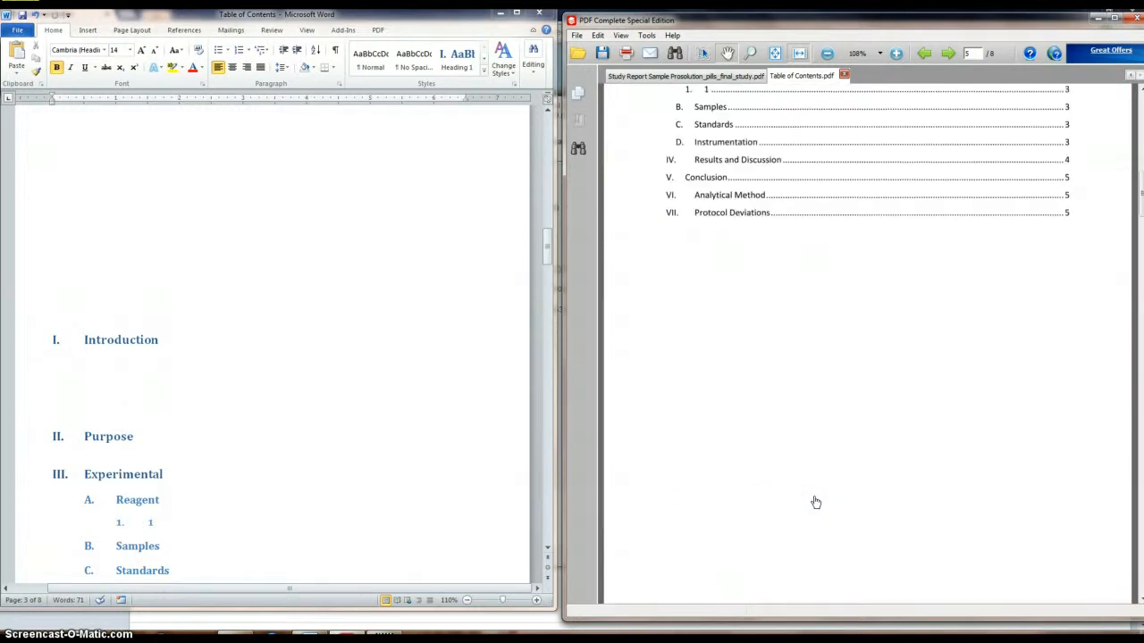
# Step: Follow the Results and Discussion entry in the exported PDF's table of contents, then close the PDF viewer
pyautogui.click(722, 160)
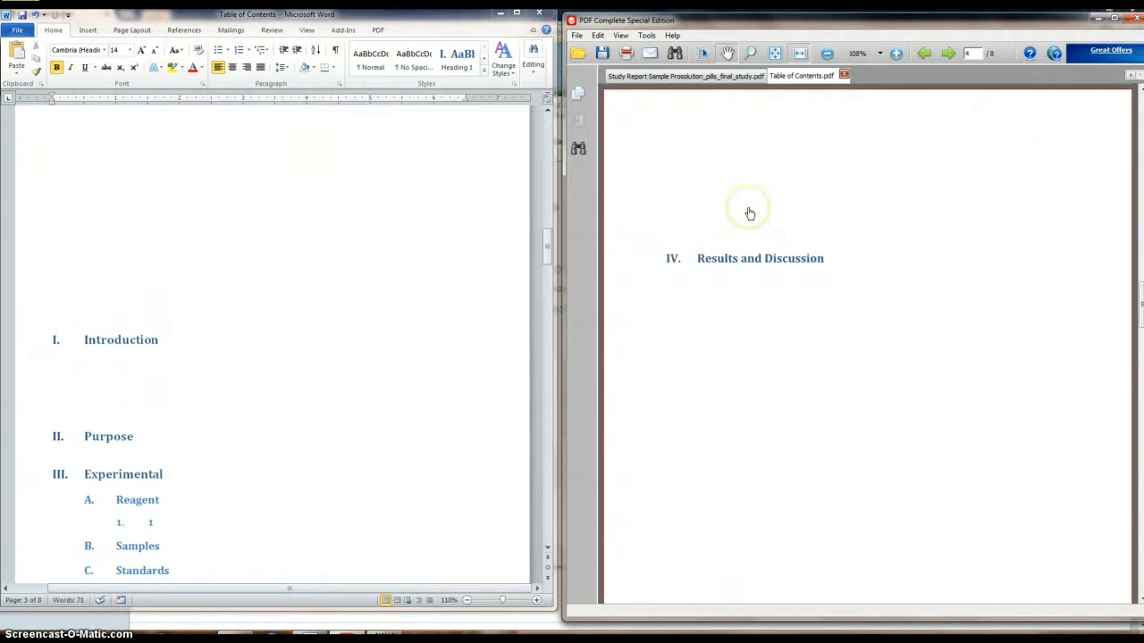
pyautogui.click(1138, 19)
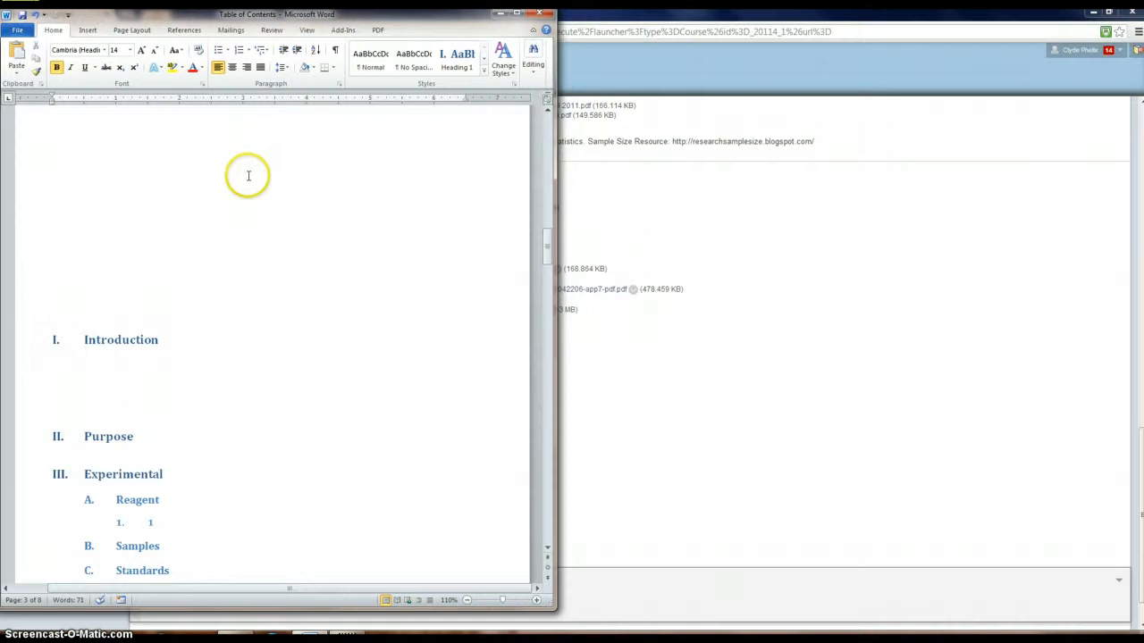
# Step: Add a blank body line directly below the Purpose heading in the Word report
pyautogui.scroll(-2, 250, 282)
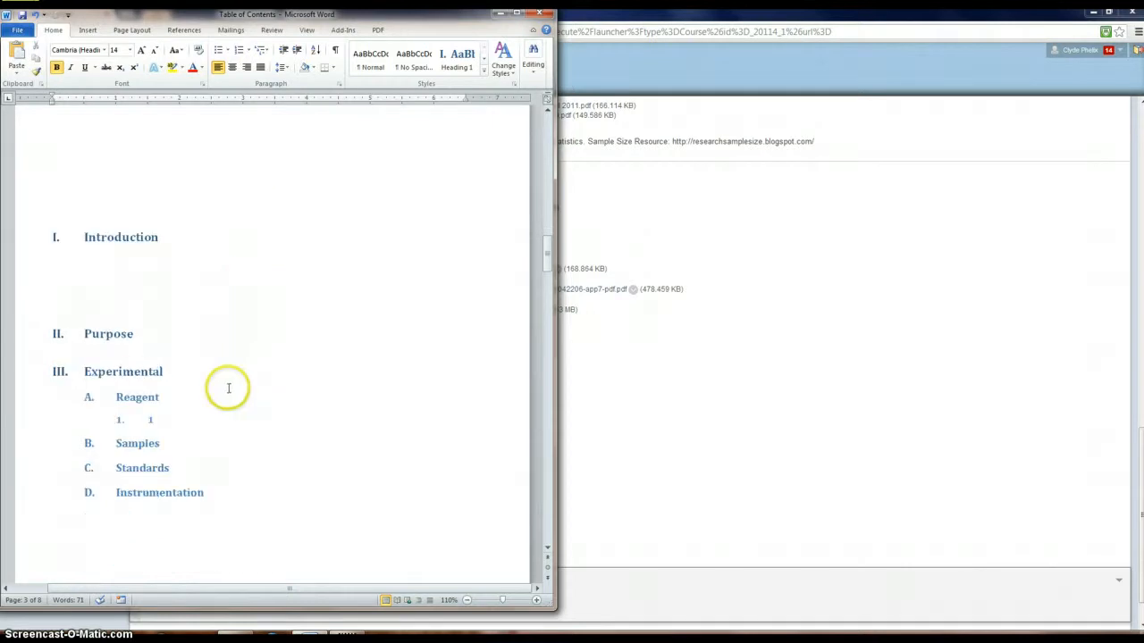
pyautogui.click(59, 351)
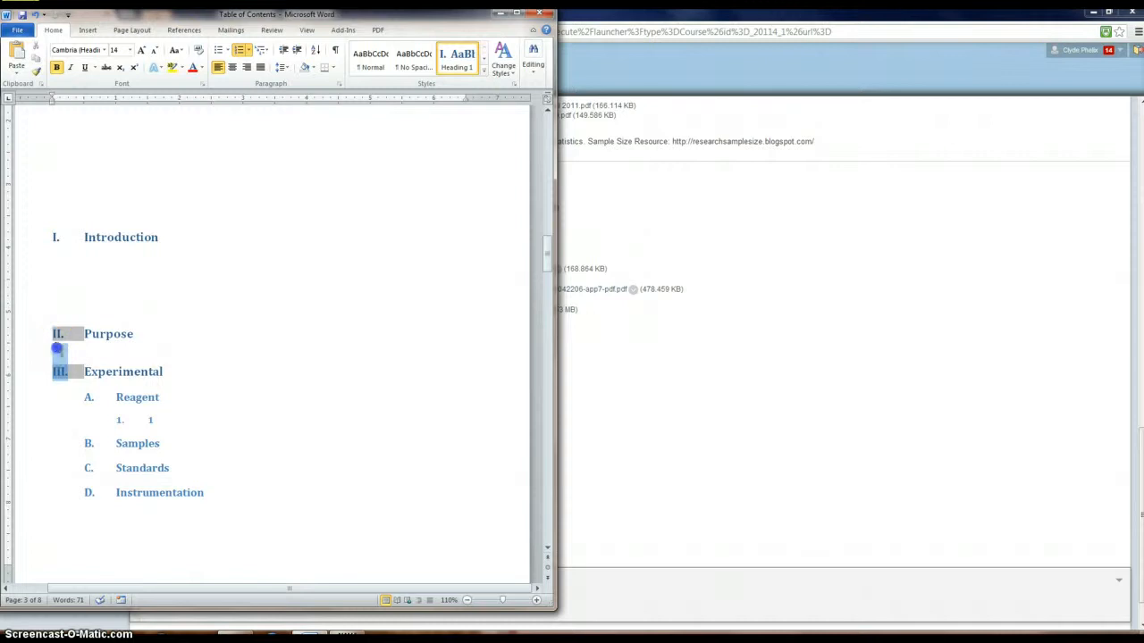
pyautogui.click(85, 351)
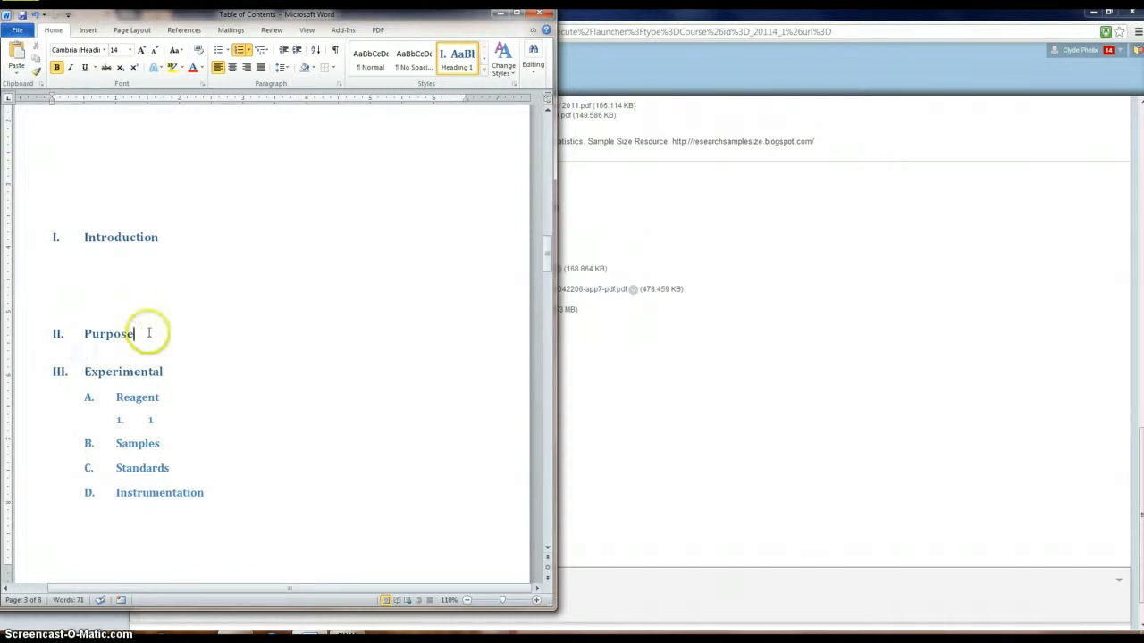
pyautogui.click(150, 328)
pyautogui.press('Return')
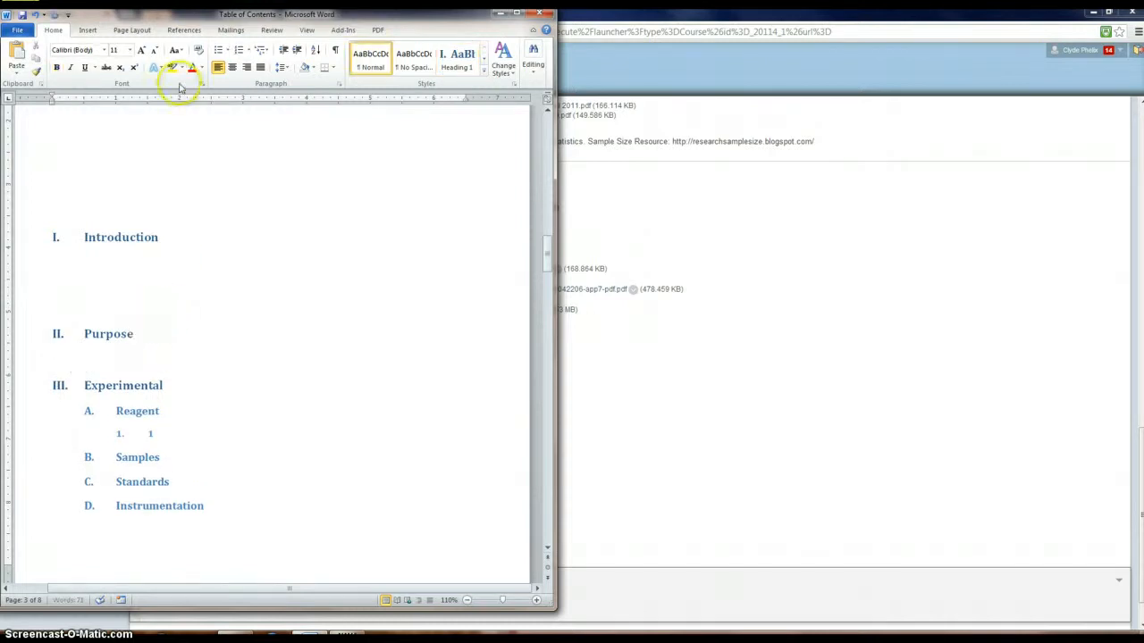
# Step: Start a cross-reference below the Purpose heading, trying the Heading reference type before returning to Numbered item
pyautogui.click(184, 30)
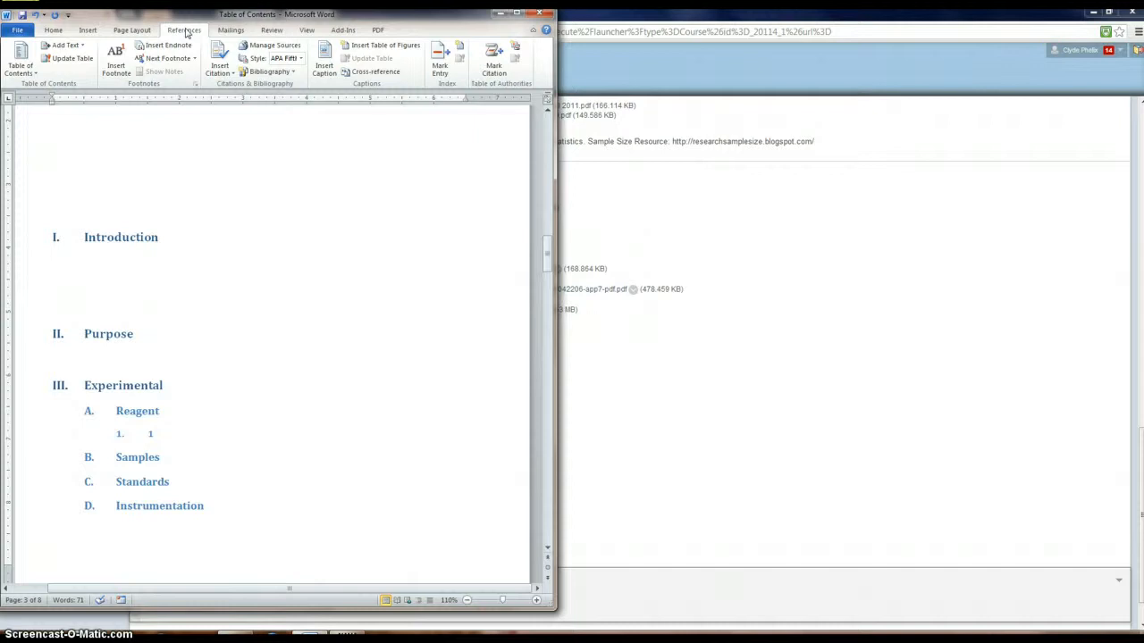
pyautogui.click(363, 75)
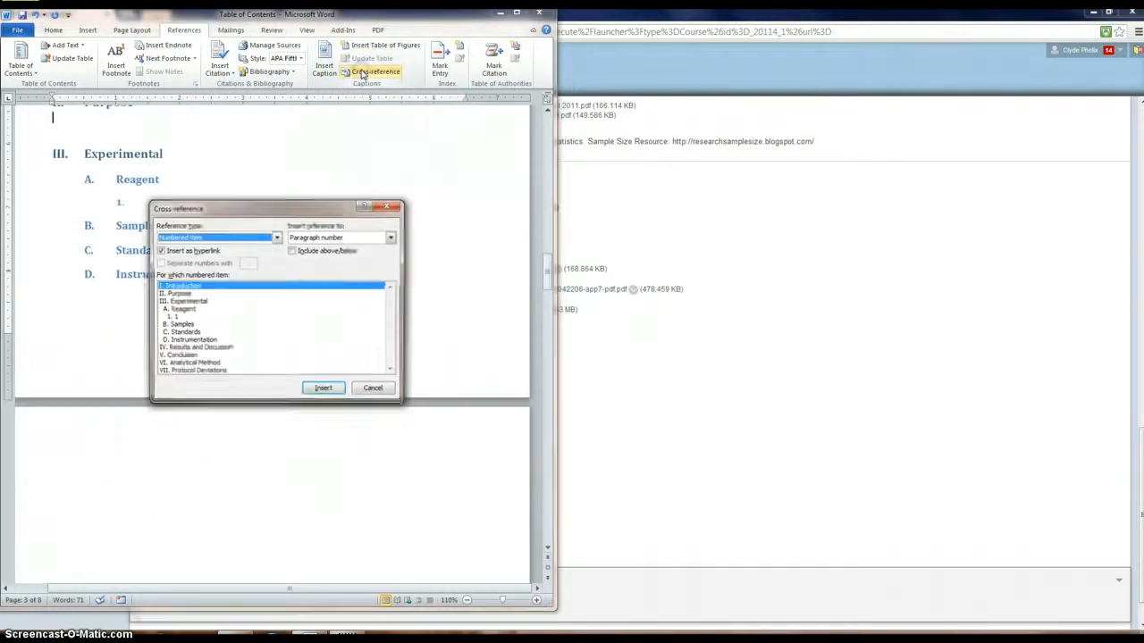
pyautogui.click(177, 288)
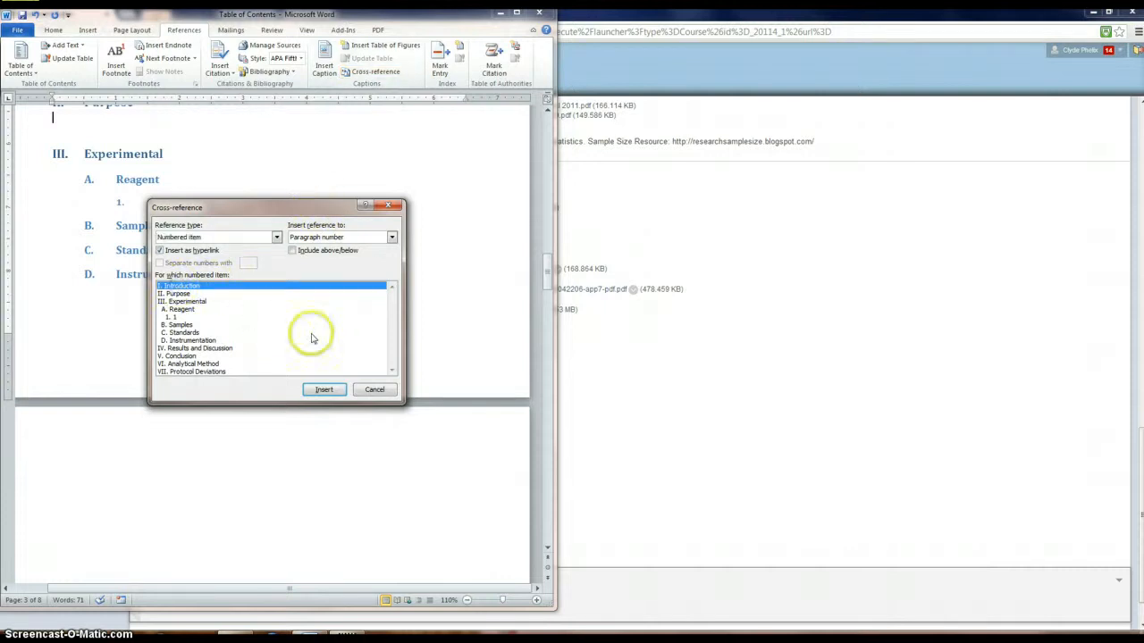
pyautogui.click(276, 238)
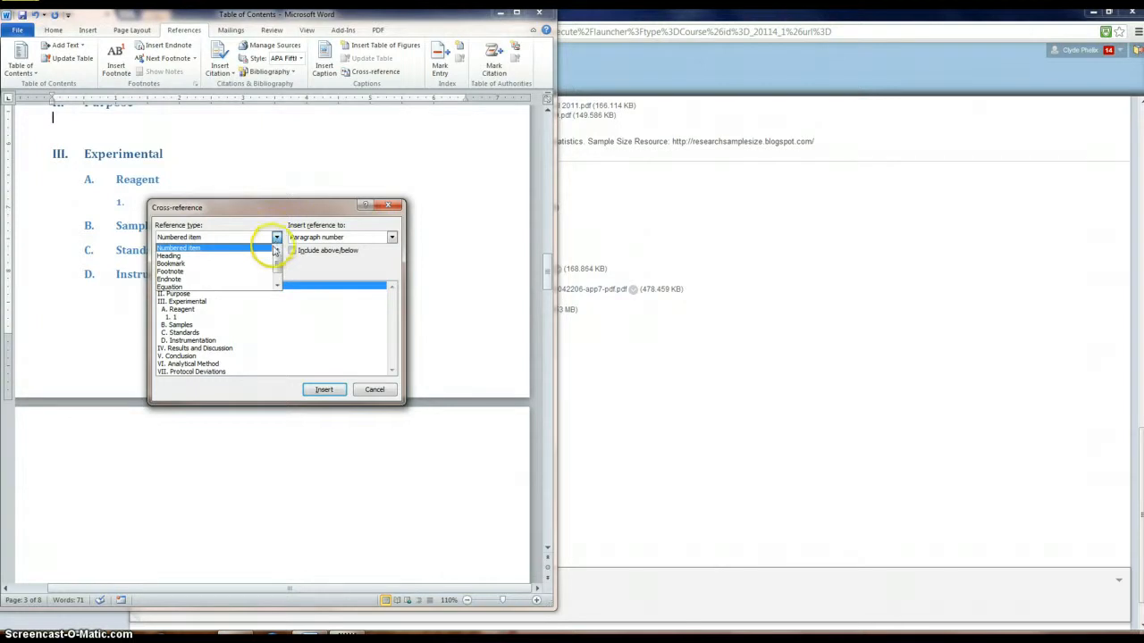
pyautogui.click(261, 257)
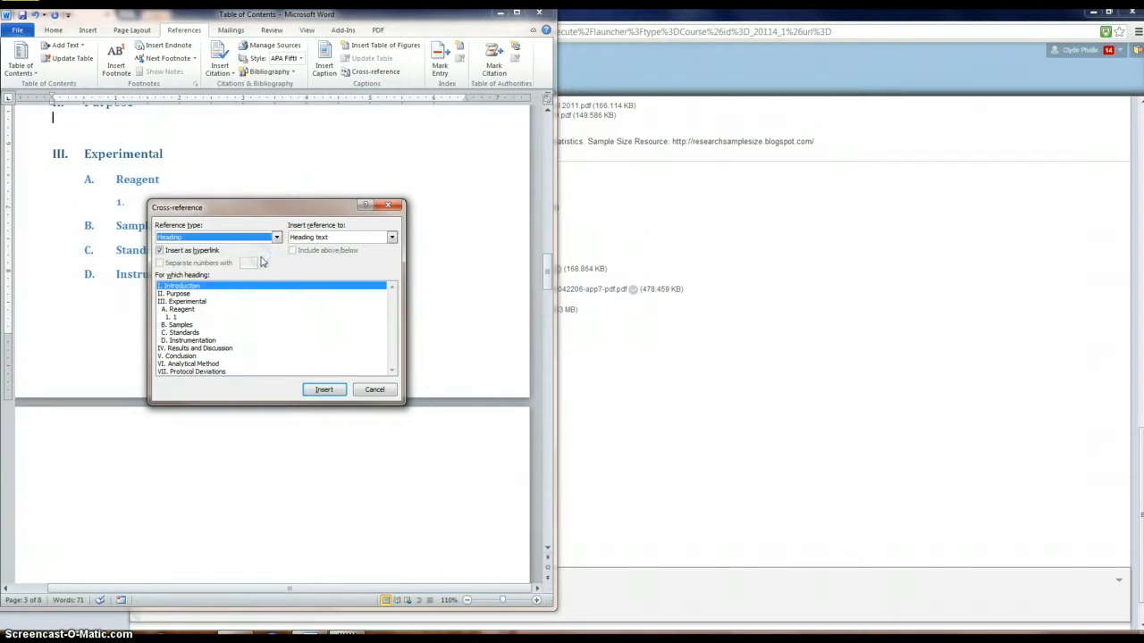
pyautogui.click(276, 237)
pyautogui.click(271, 248)
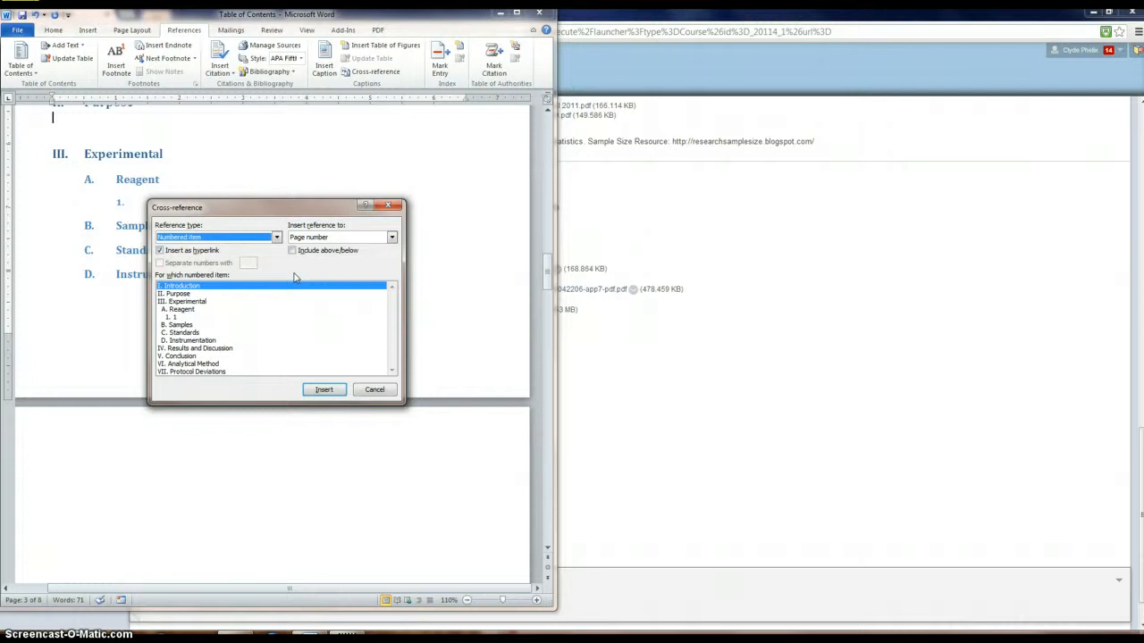
# Step: Insert a hyperlinked page-number cross-reference to IV. Results and Discussion, then follow the link to test it
pyautogui.click(181, 348)
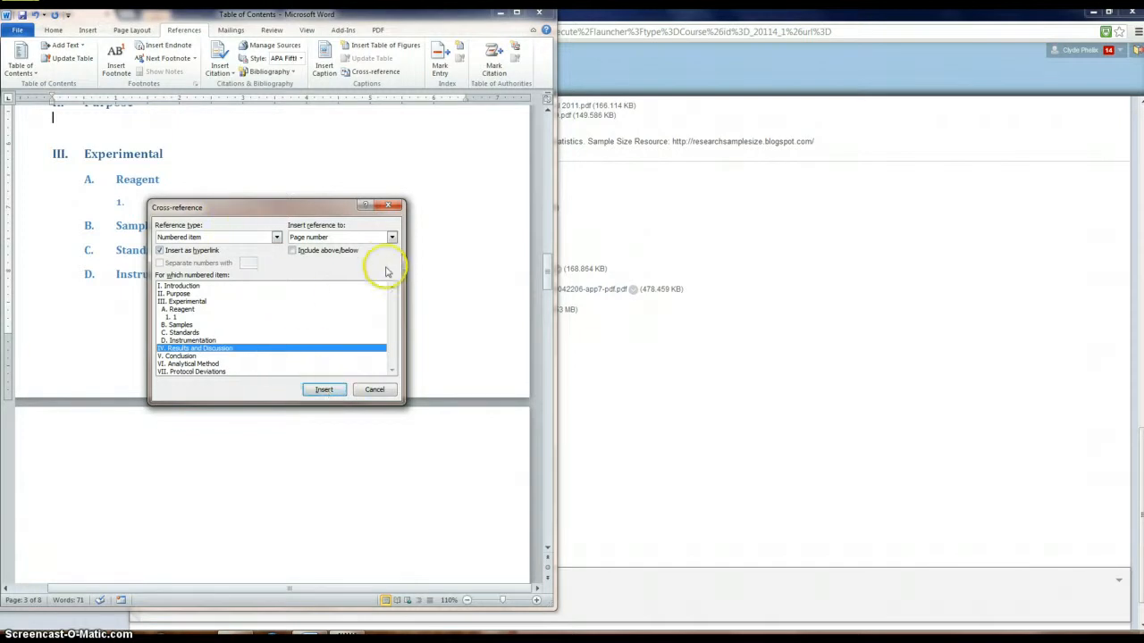
pyautogui.click(392, 237)
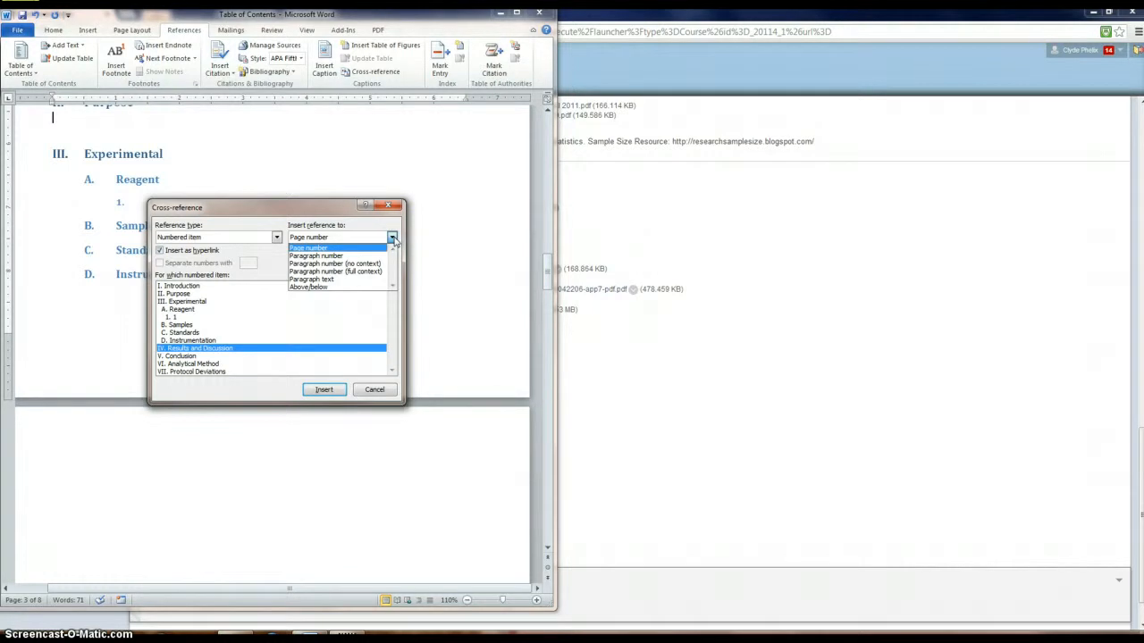
pyautogui.click(329, 248)
pyautogui.click(324, 397)
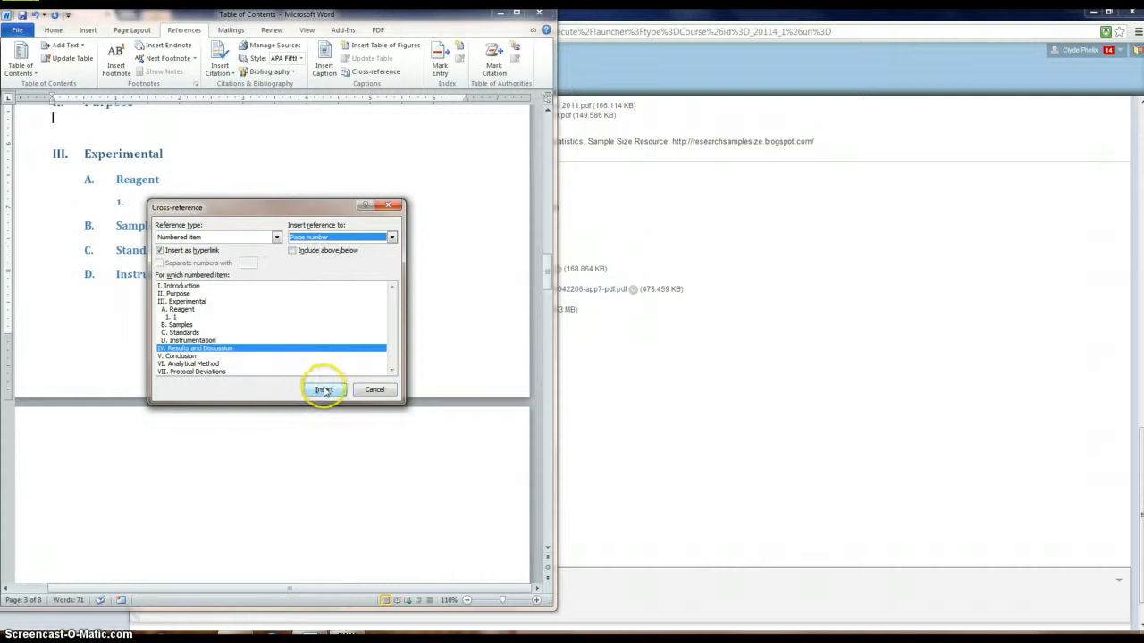
pyautogui.click(324, 391)
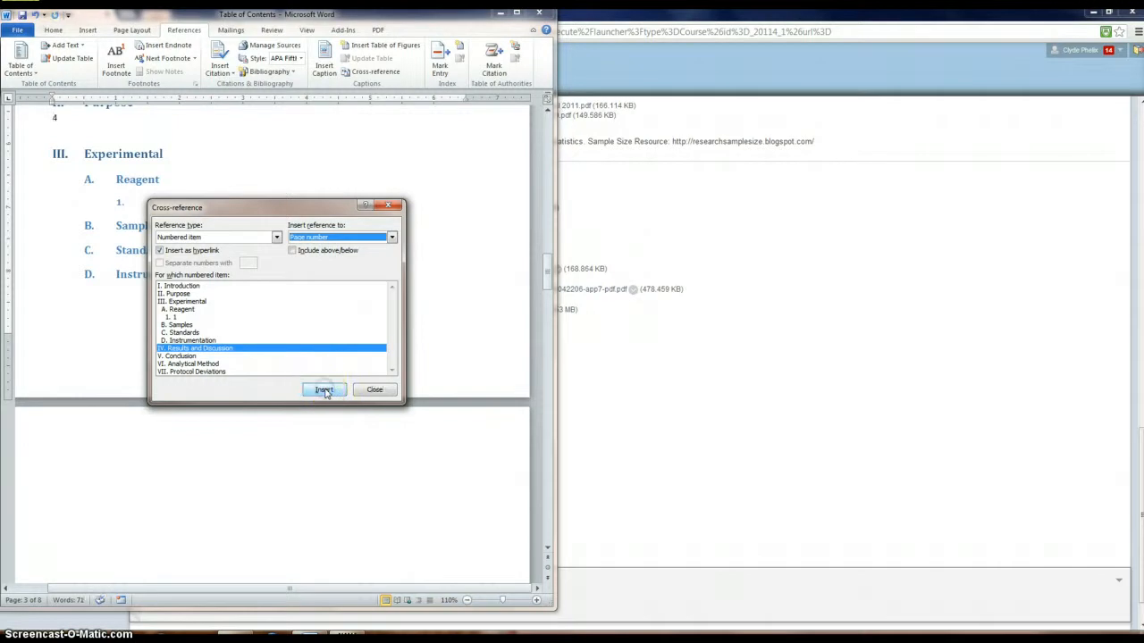
pyautogui.click(375, 390)
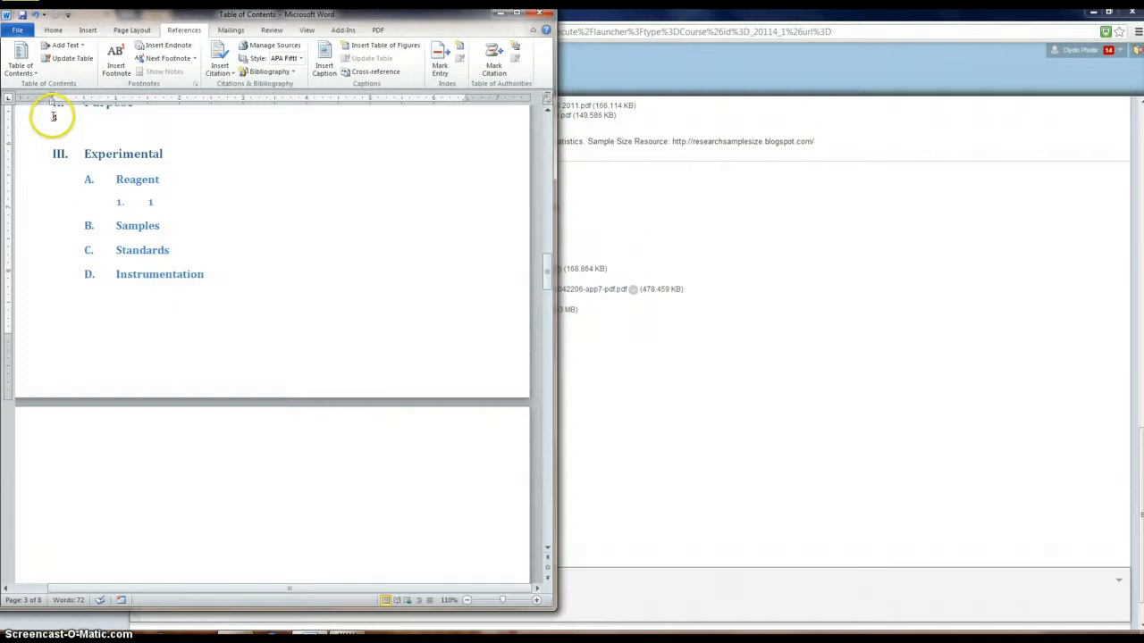
pyautogui.click(54, 118)
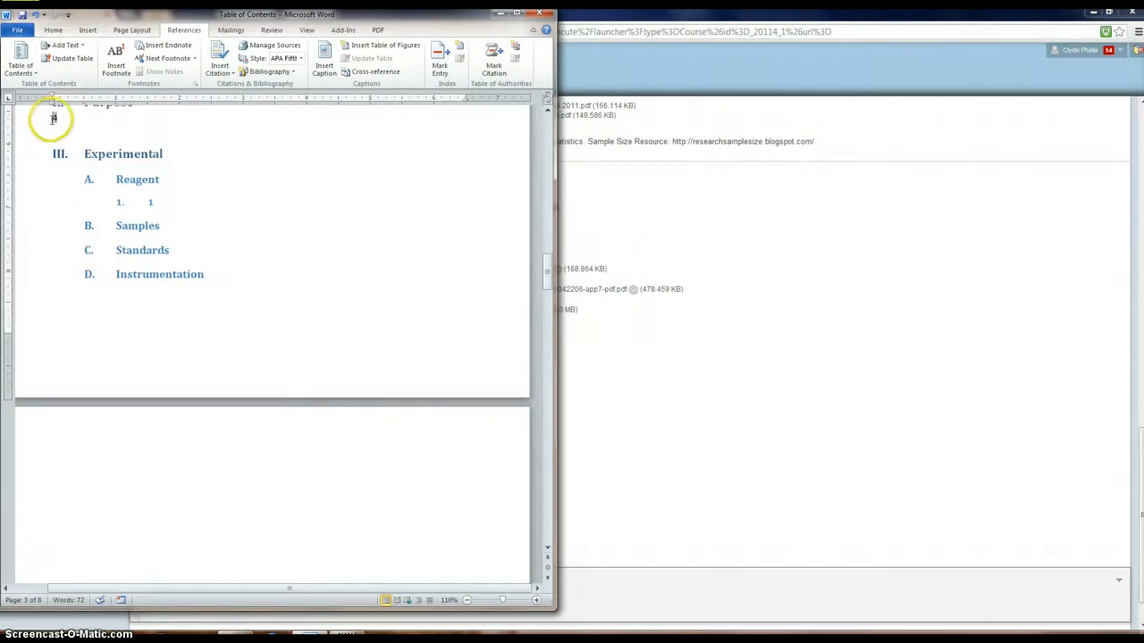
pyautogui.keyDown('ctrl'); pyautogui.click(54, 118); pyautogui.keyUp('ctrl')
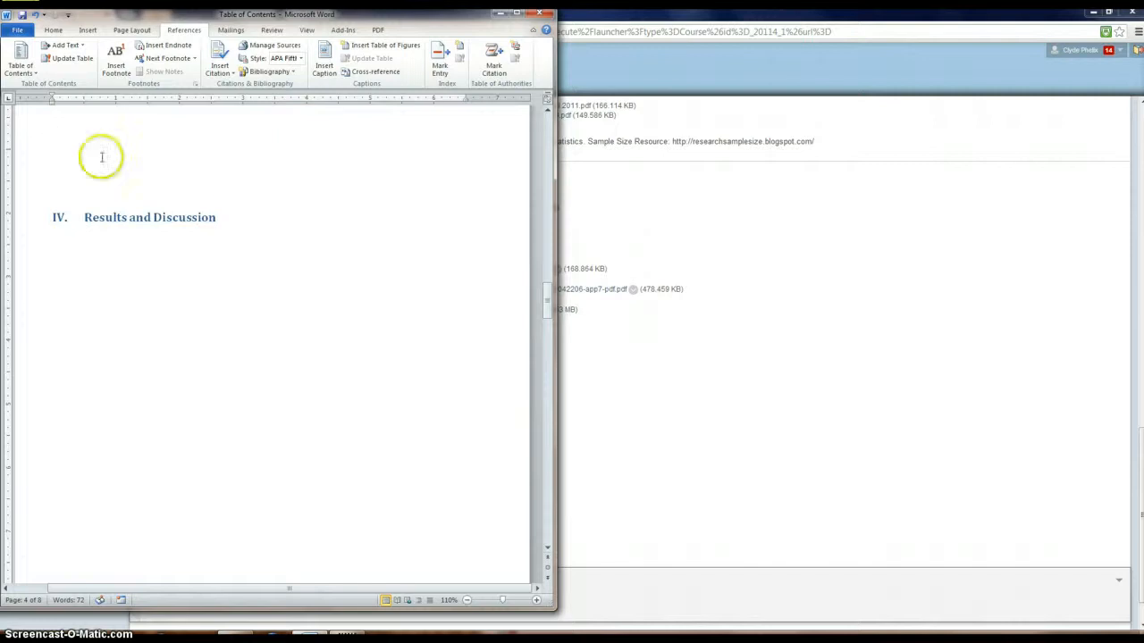
# Step: Save the report again as a PDF named Table of Contents, optimized for Standard and opened after publishing
pyautogui.click(18, 29)
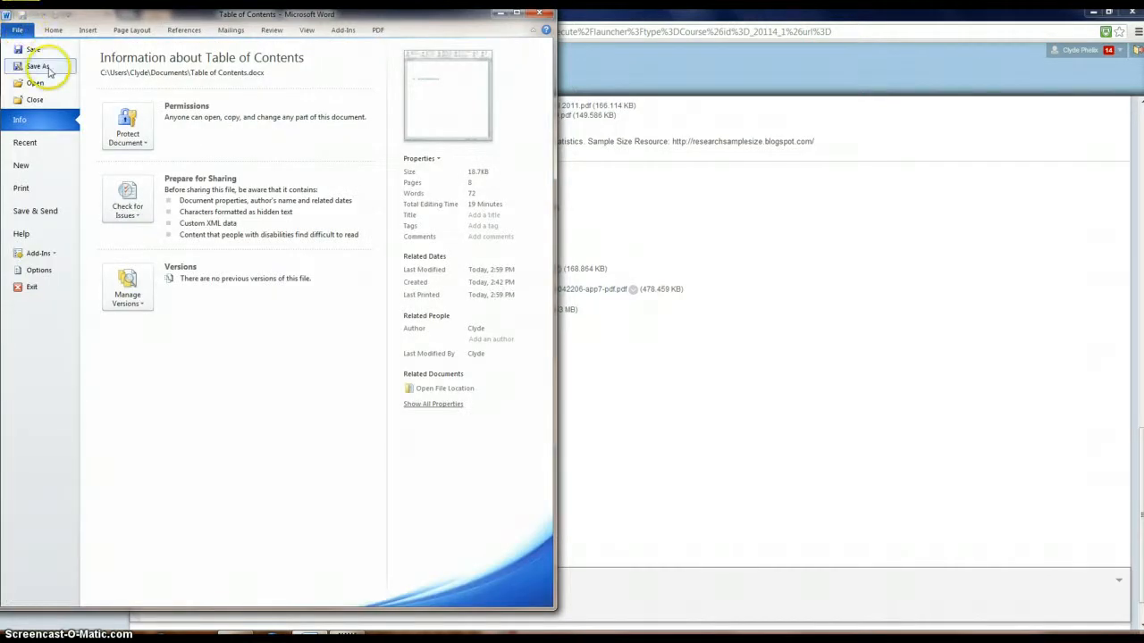
pyautogui.click(38, 66)
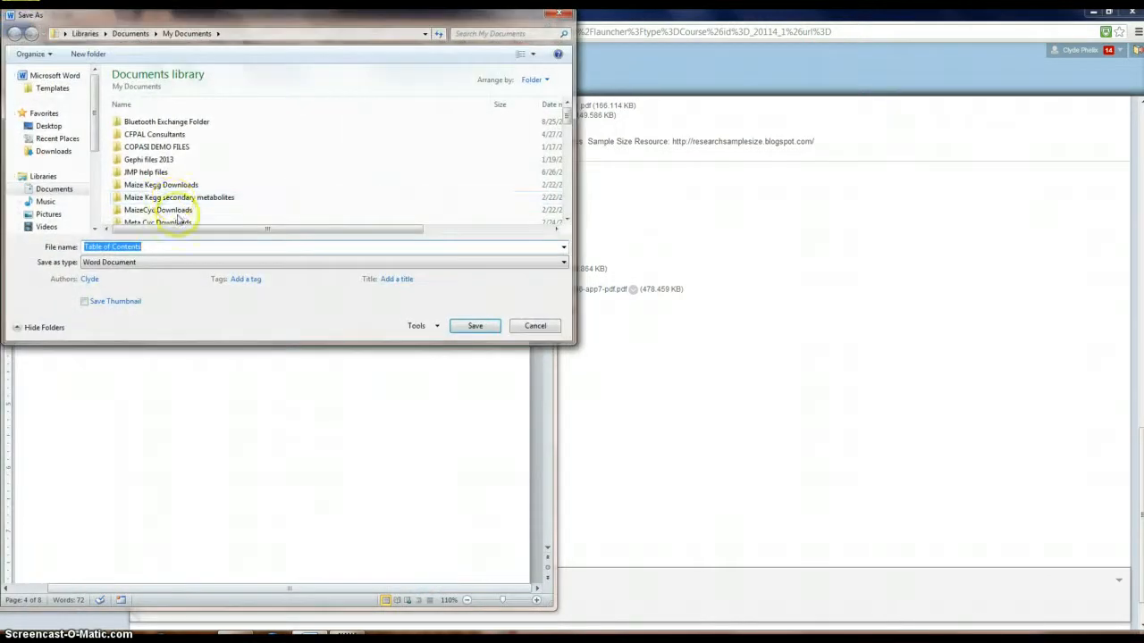
pyautogui.click(199, 261)
pyautogui.click(179, 332)
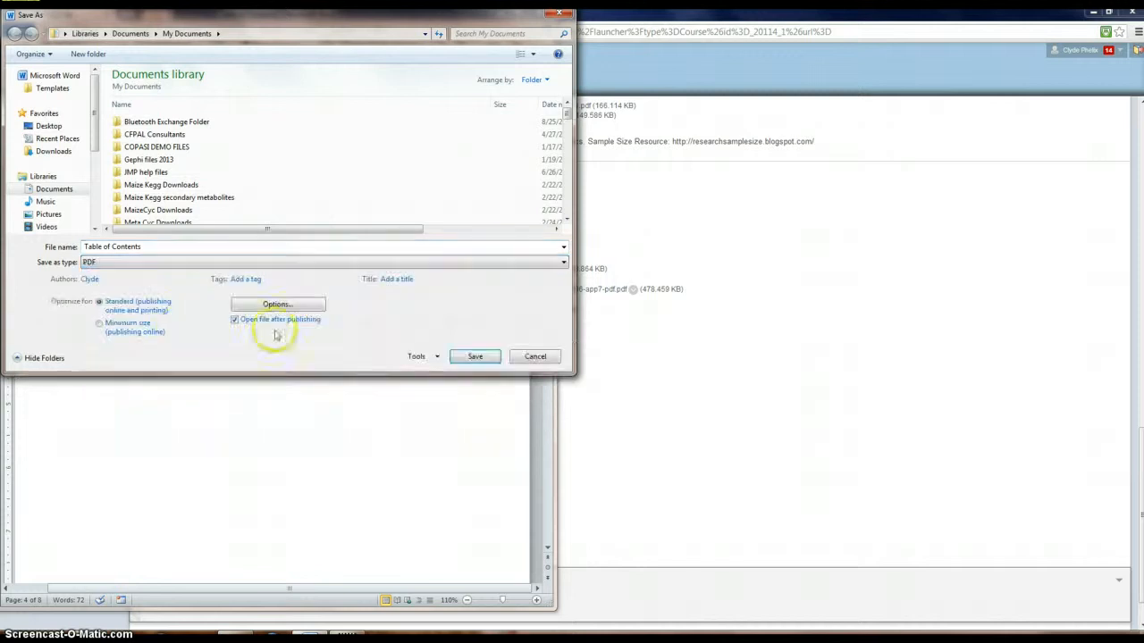
pyautogui.click(470, 357)
pyautogui.click(503, 354)
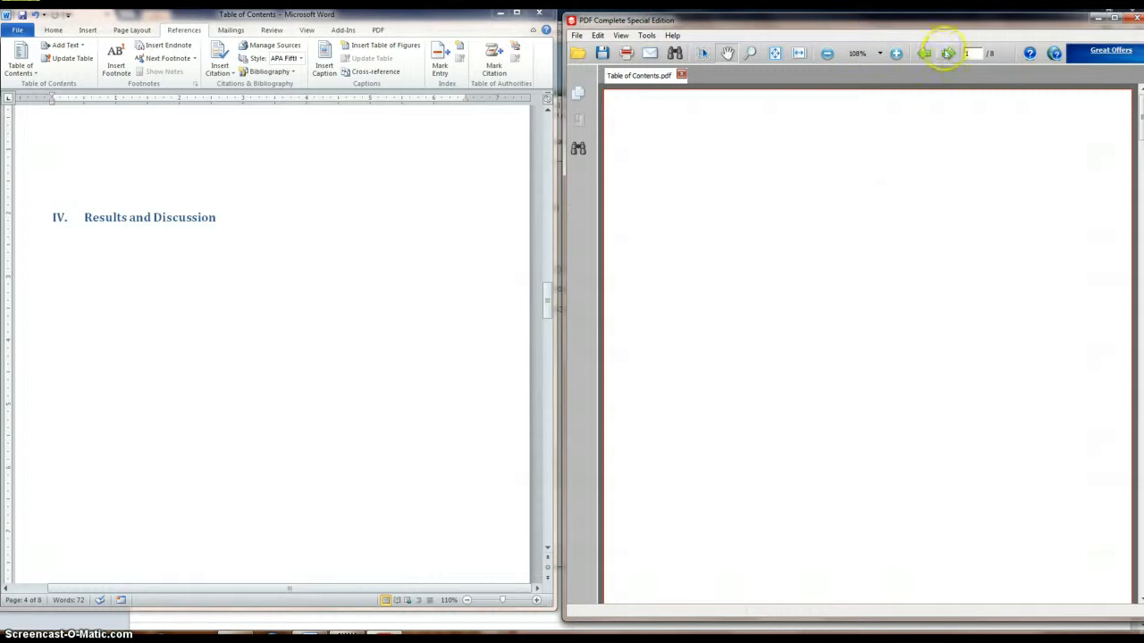
# Step: Test the new PDF's Results and Discussion contents entry and the page-number link below Purpose, then return to the contents page
pyautogui.click(948, 53)
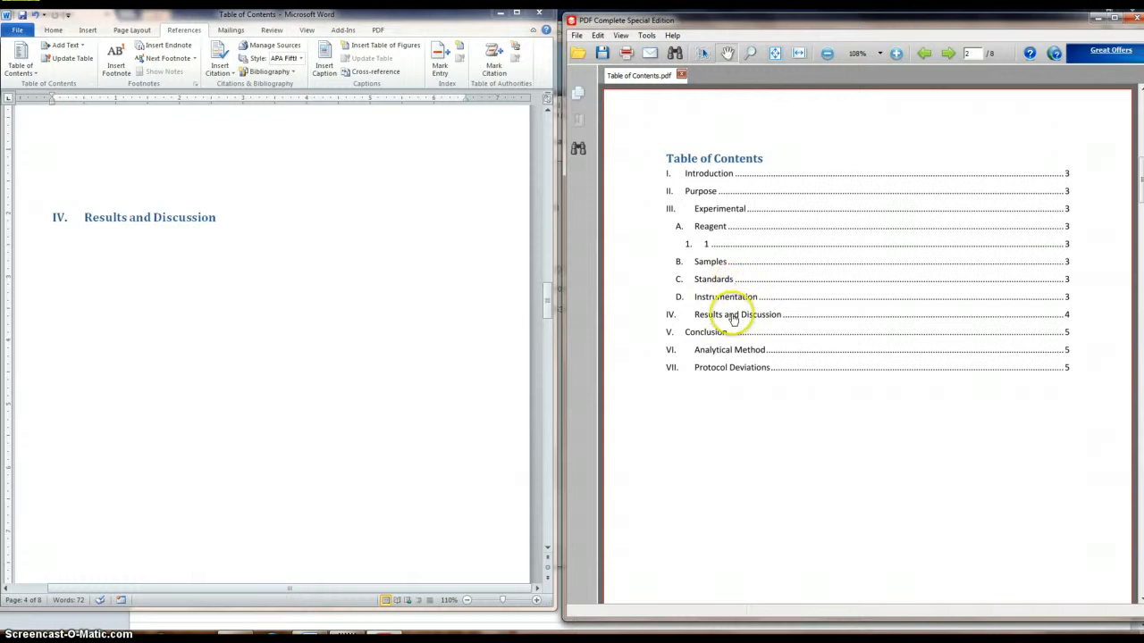
pyautogui.click(733, 313)
pyautogui.scroll(16, 743, 351)
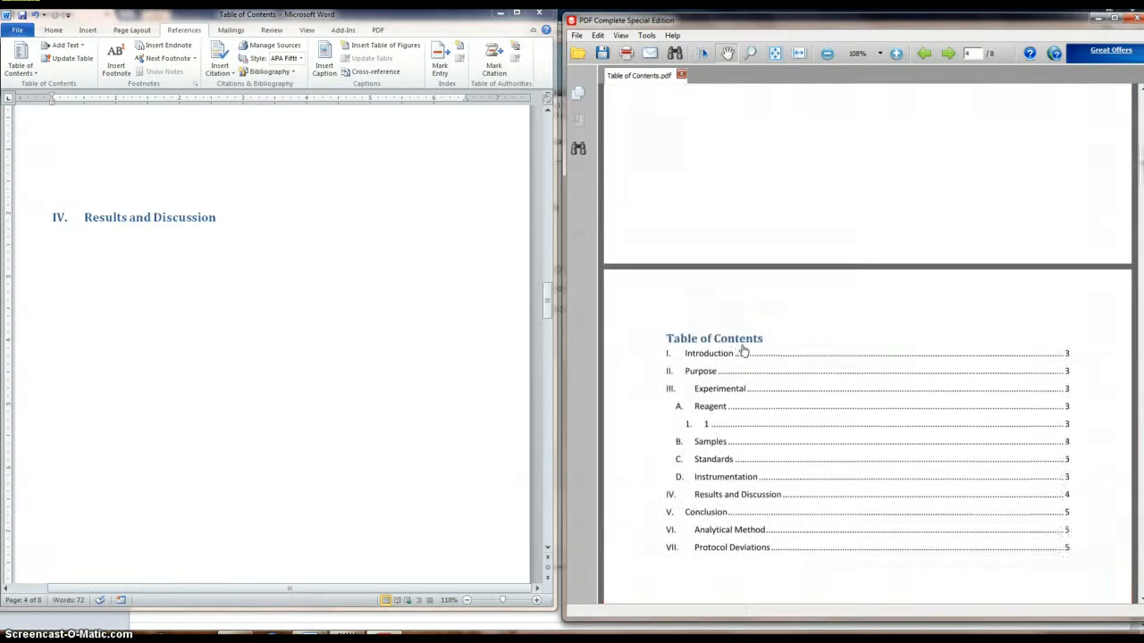
pyautogui.scroll(-13, 743, 350)
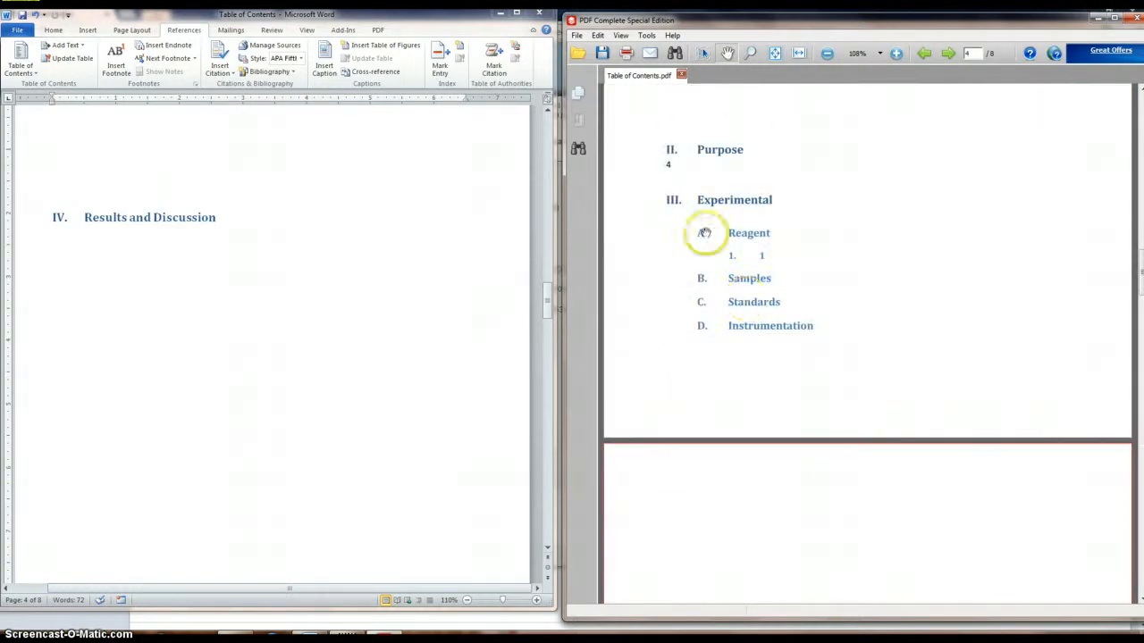
pyautogui.click(669, 169)
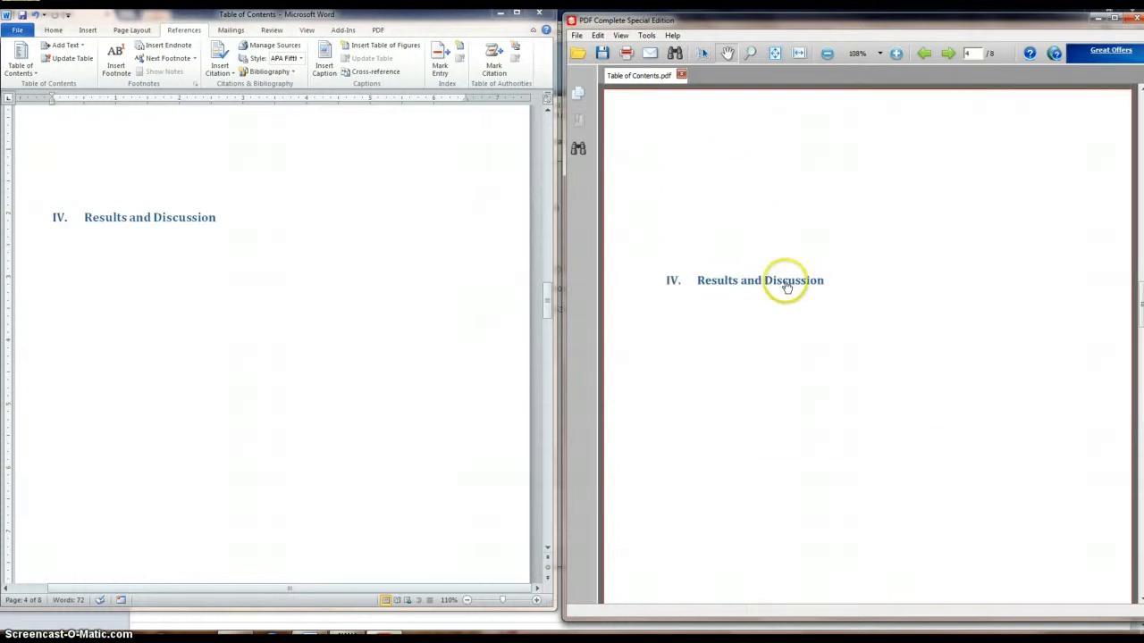
pyautogui.scroll(5, 709, 222)
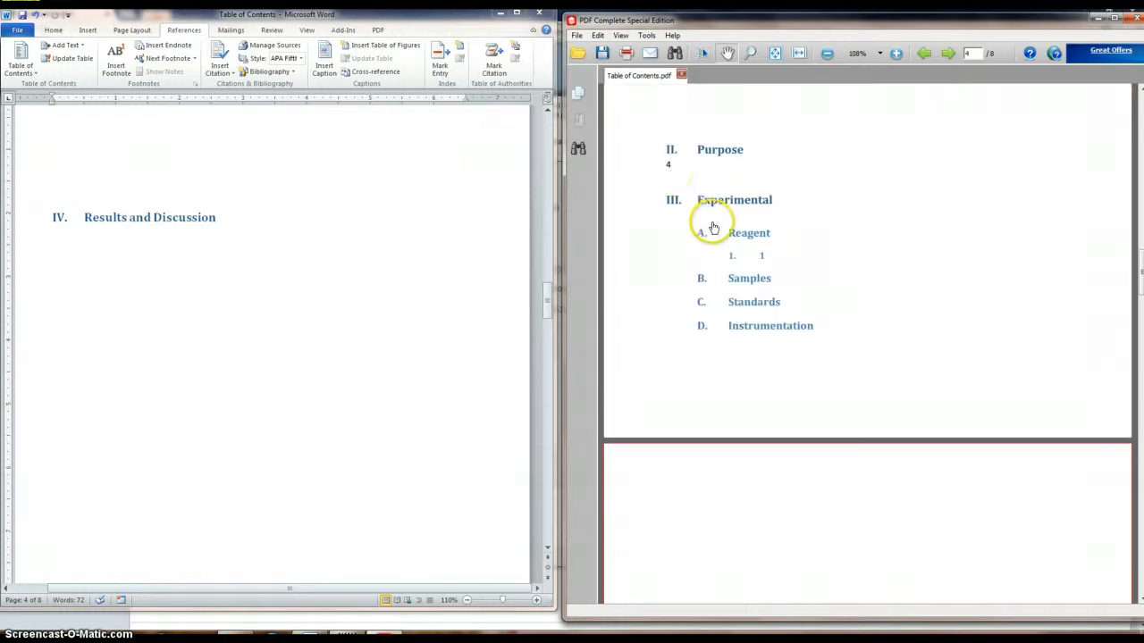
pyautogui.click(671, 173)
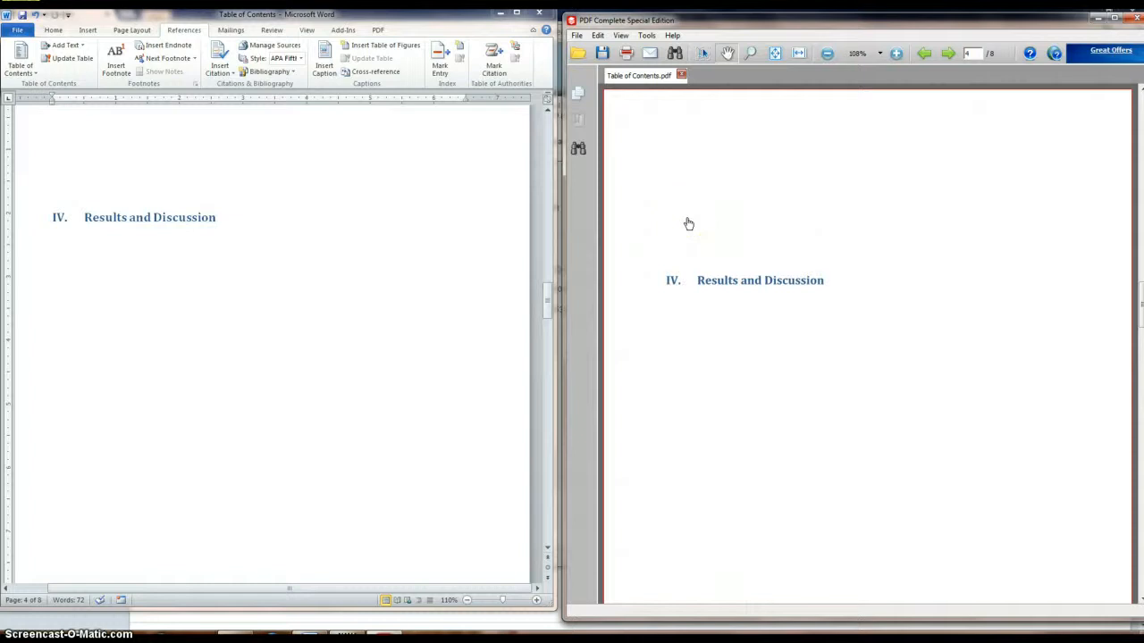
pyautogui.scroll(8, 688, 223)
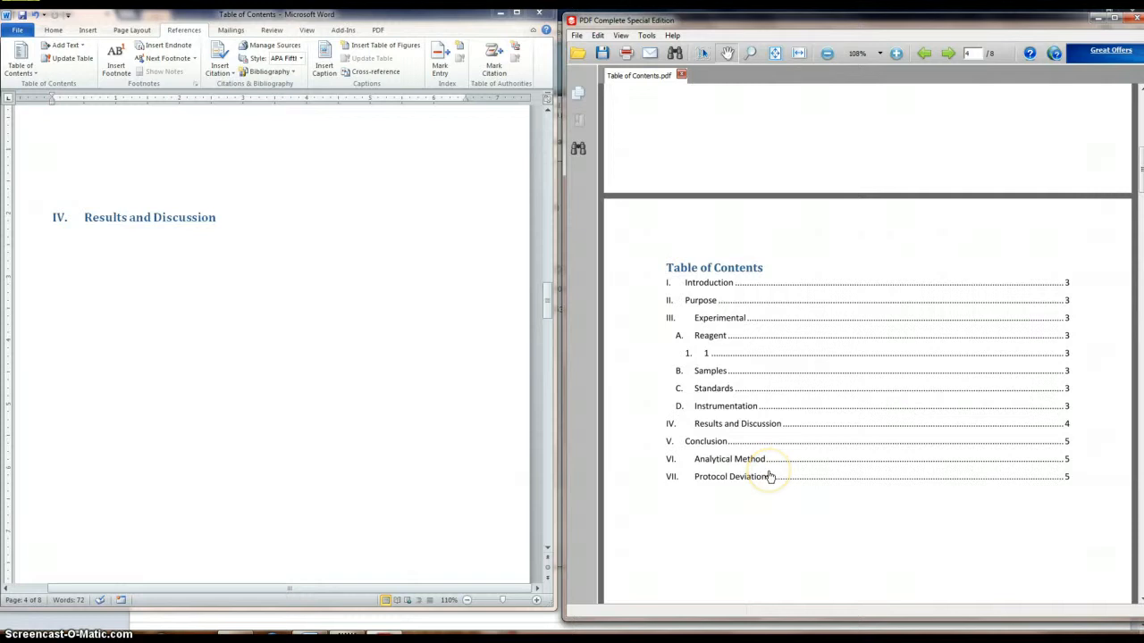
# Step: Review the Word report's numbered headings from Introduction to Instrumentation, including the cross-reference below Purpose
pyautogui.click(89, 303)
pyautogui.scroll(5, 90, 304)
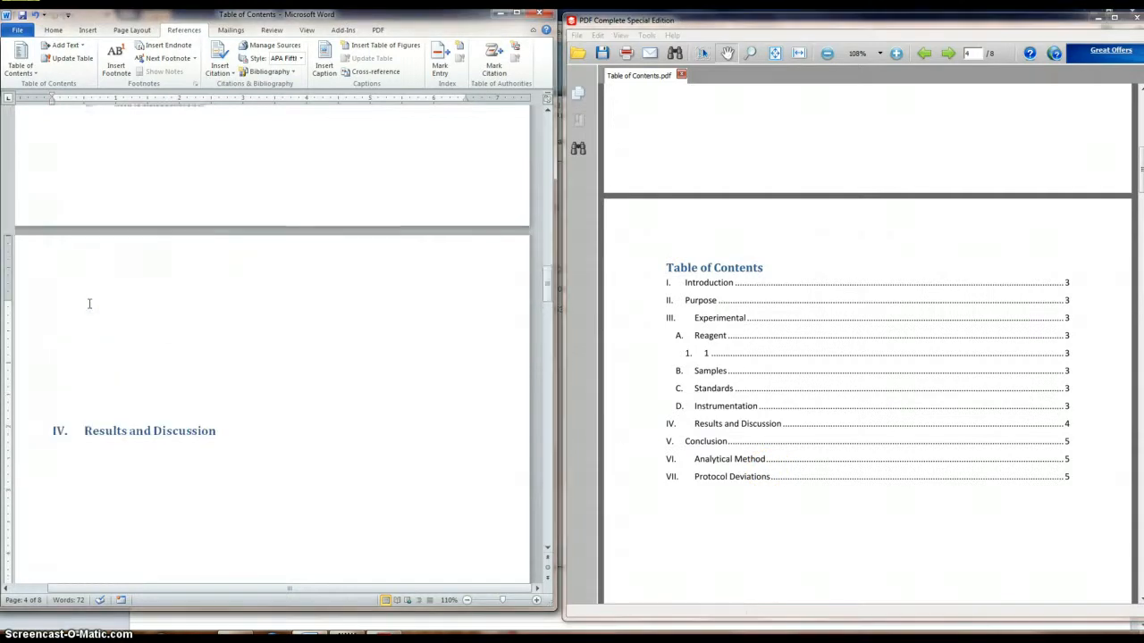
pyautogui.scroll(3, 90, 305)
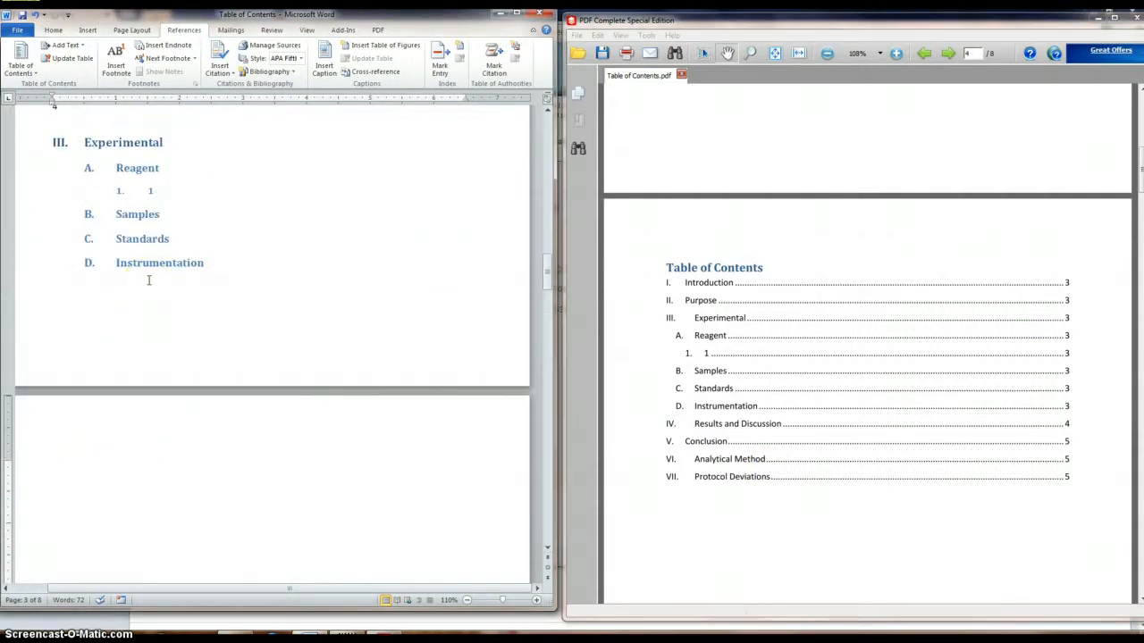
pyautogui.scroll(6, 148, 279)
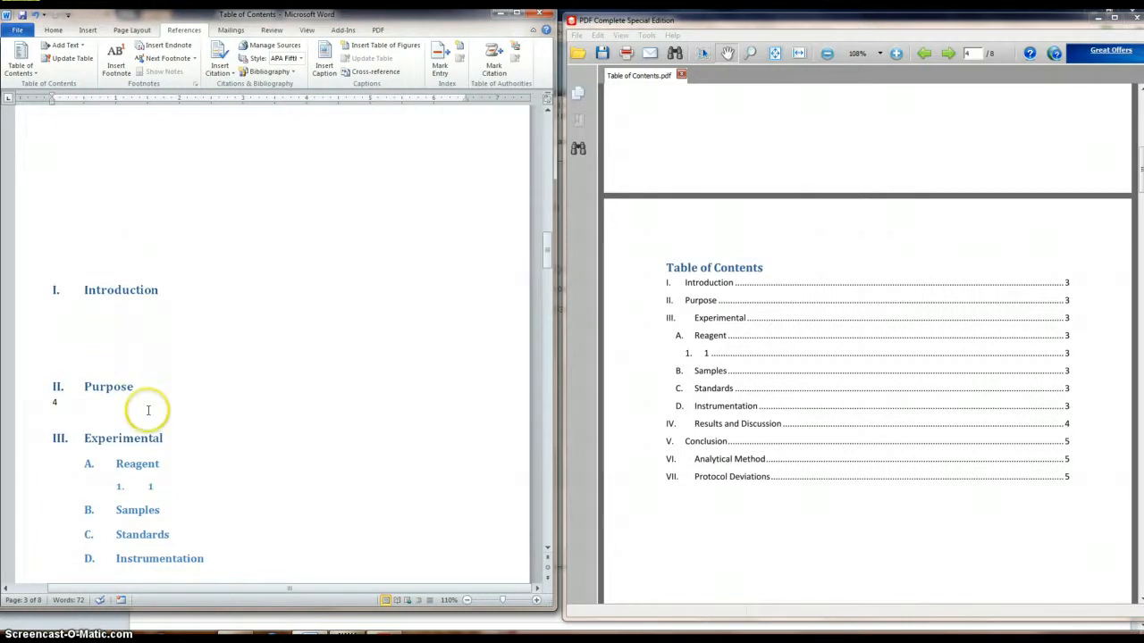
pyautogui.scroll(-2, 150, 413)
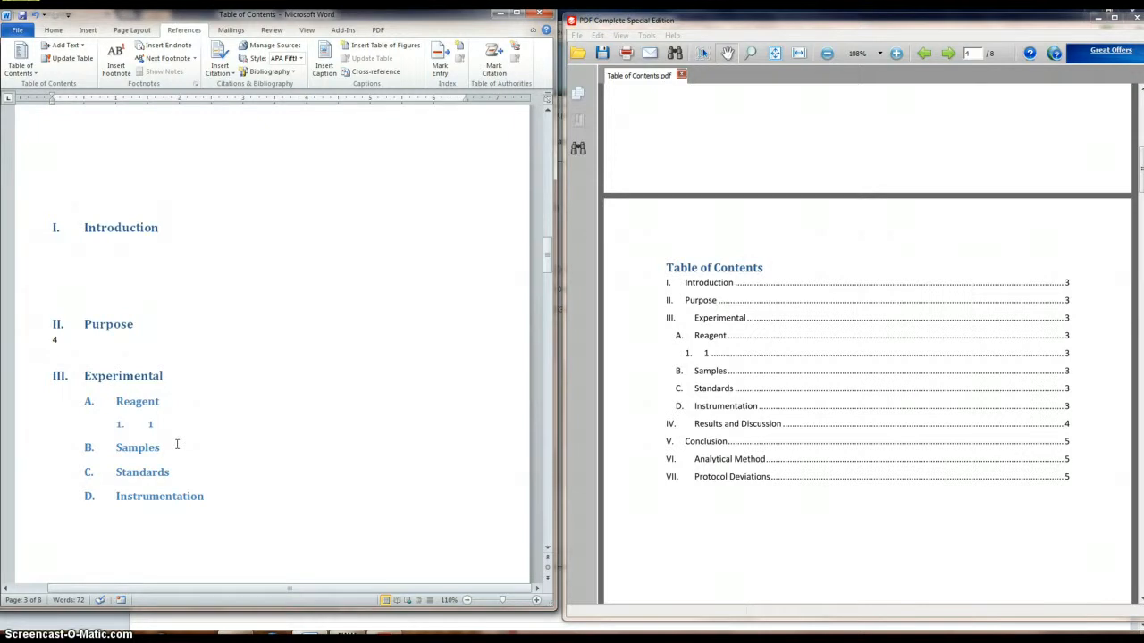
pyautogui.click(173, 423)
pyautogui.scroll(-5, 173, 424)
# Step: Close the PDF, switch to the Blackboard Assignments page, and download and open CalibrationLinear.xls from Assignment 1b in Excel, selecting cell B7
pyautogui.click(778, 85)
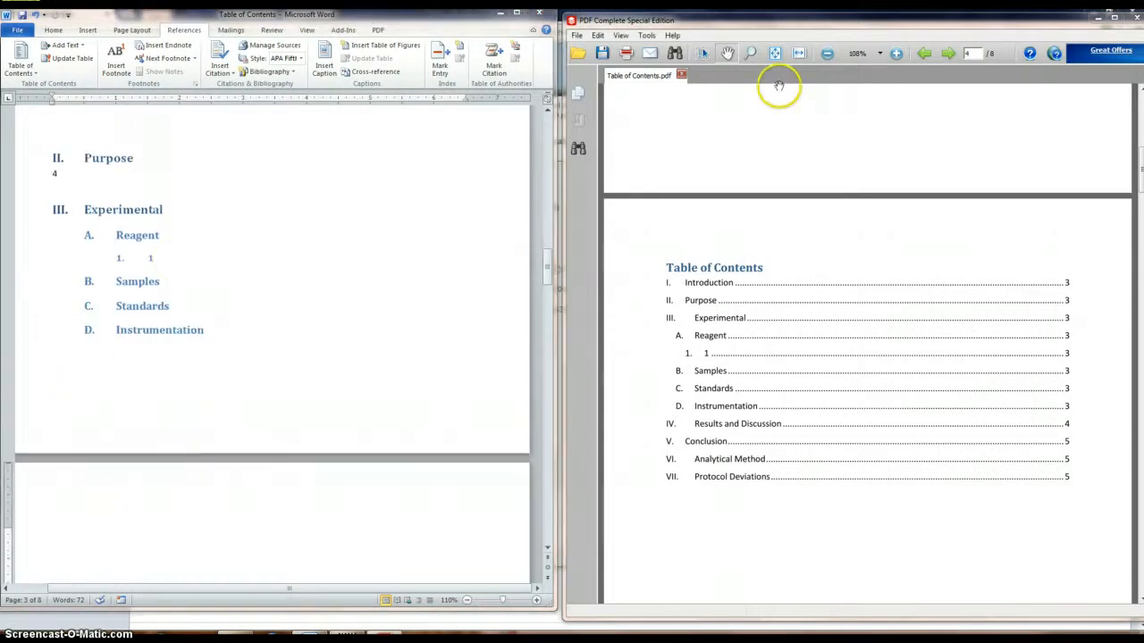
pyautogui.click(1137, 19)
pyautogui.click(822, 20)
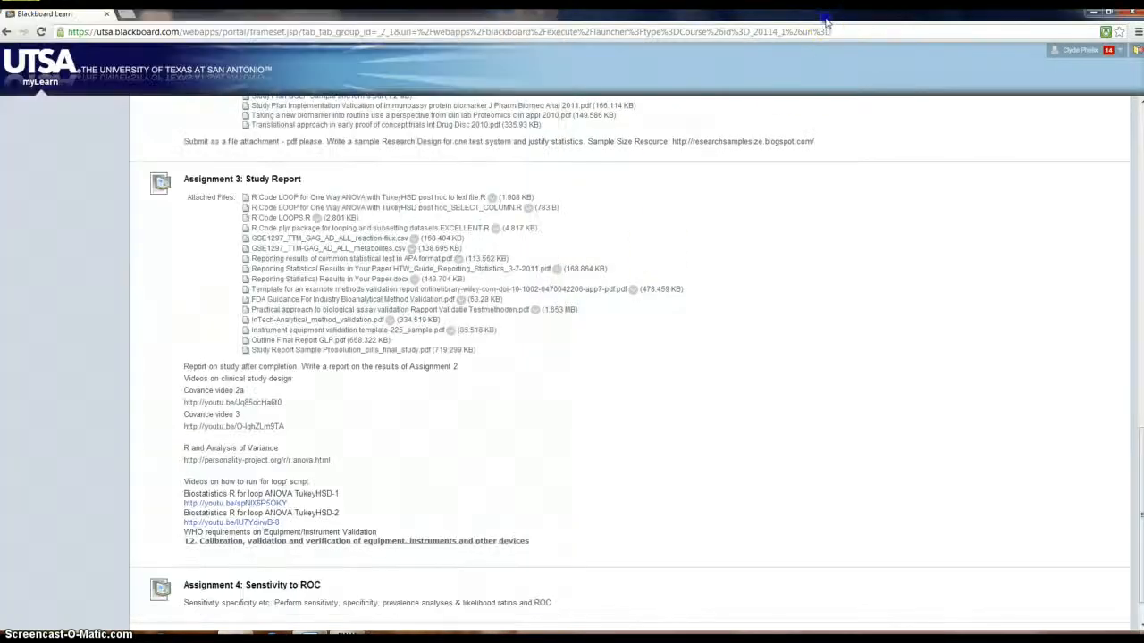
pyautogui.scroll(2, 535, 455)
pyautogui.scroll(10, 535, 455)
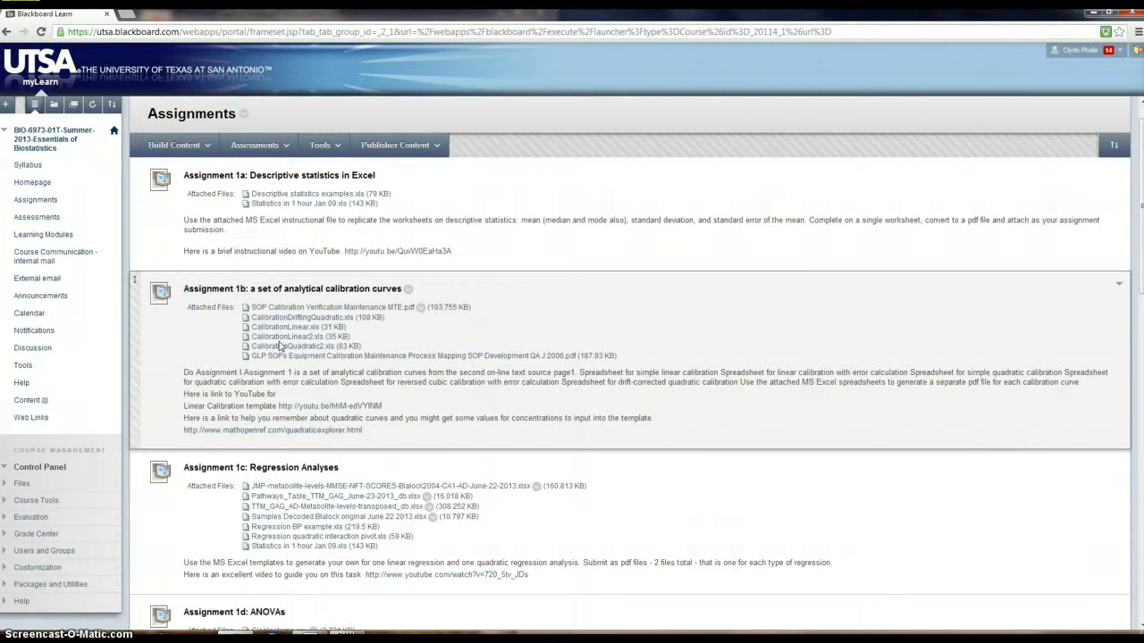
pyautogui.click(280, 329)
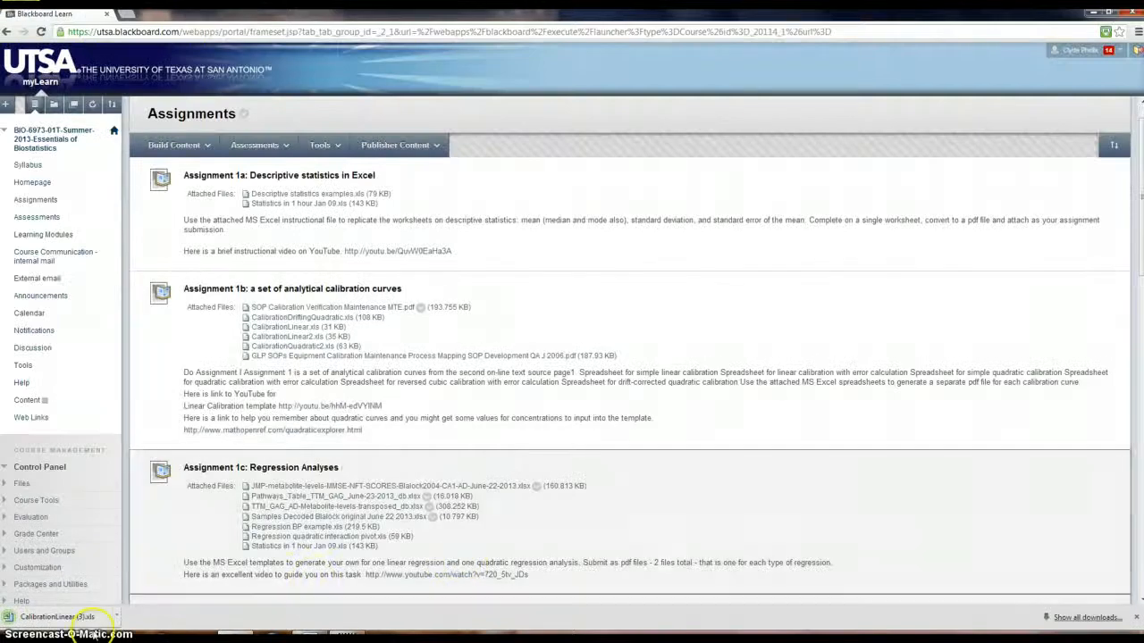
pyautogui.click(54, 617)
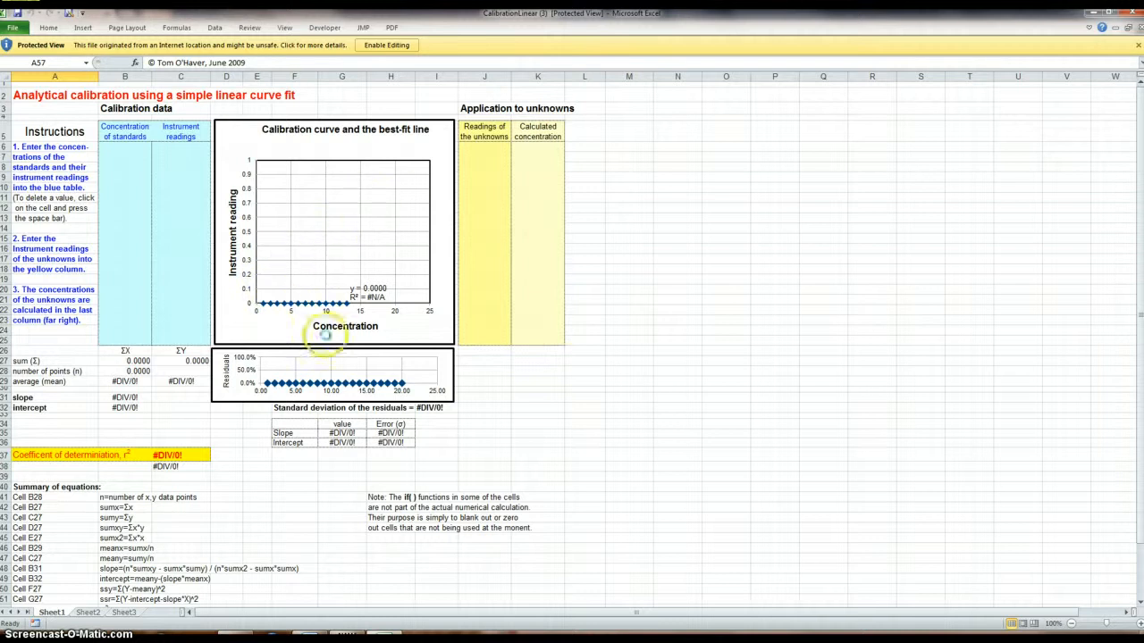
pyautogui.click(117, 158)
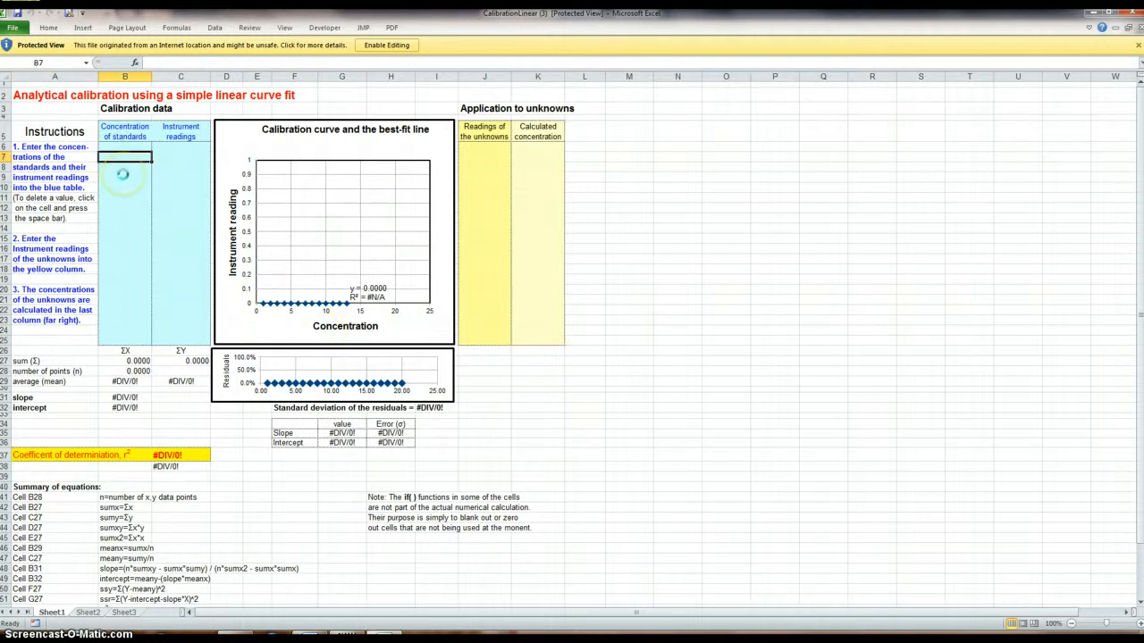